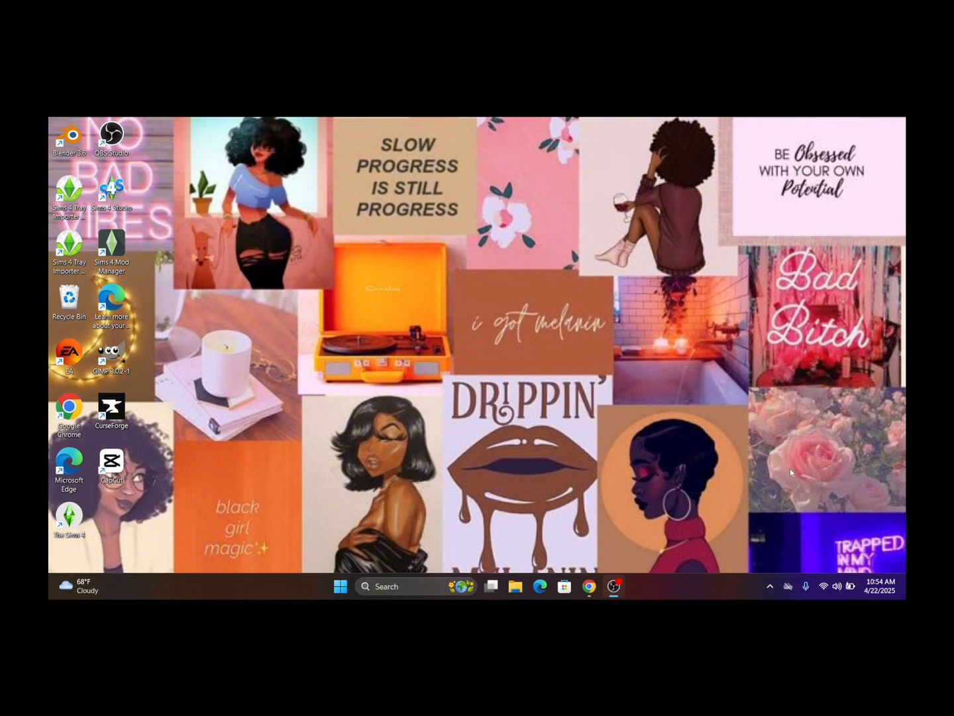
Switch to Chrome and view the Back To School Blouse T-665 download page on The Sims Resource.
click(845, 120)
click(578, 540)
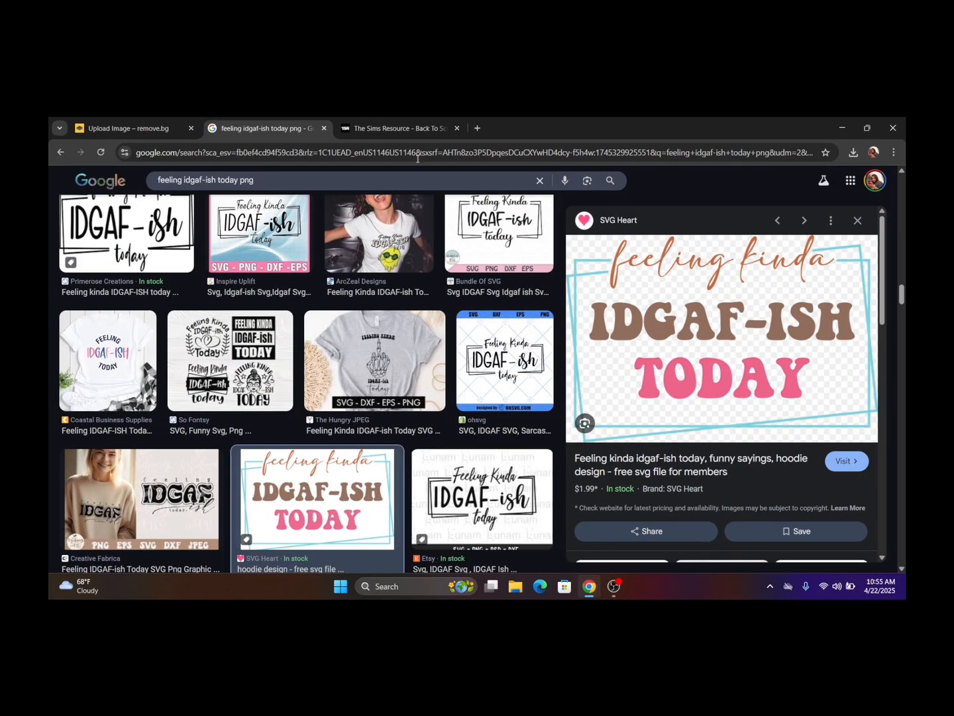
click(359, 121)
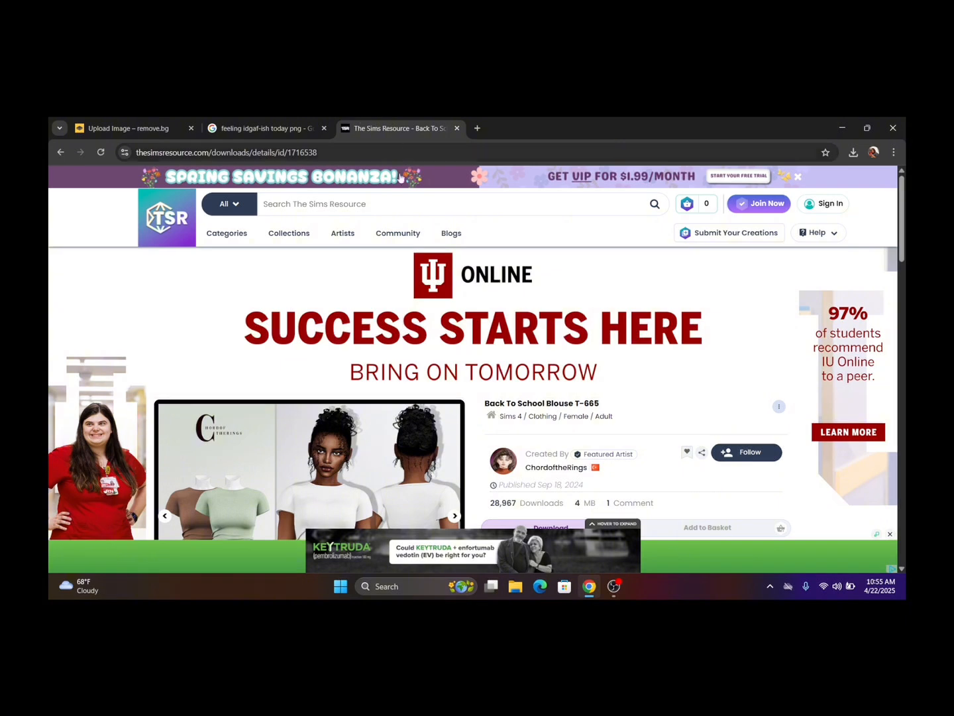
scroll(488, 265, down, 4)
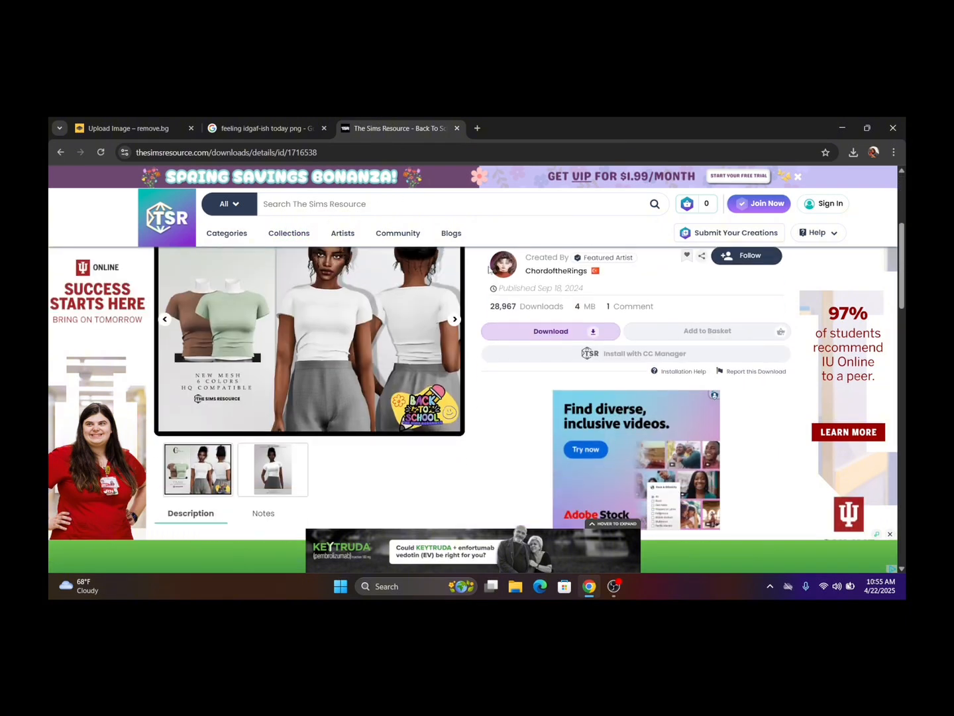
scroll(488, 269, up, 1)
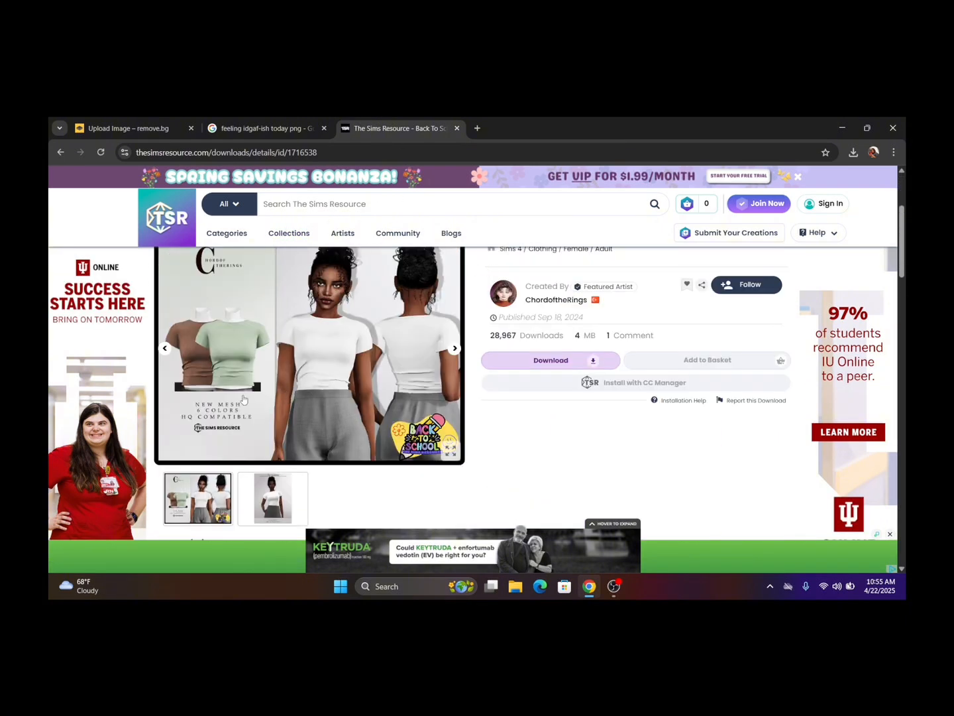
scroll(319, 403, up, 1)
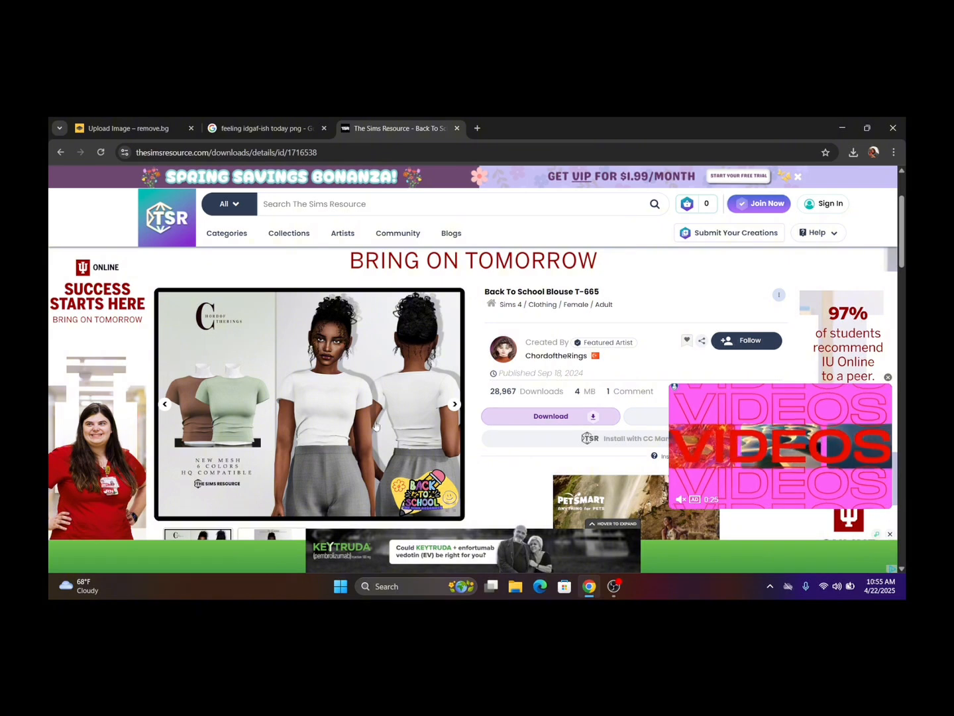
Check the Sims 4 Studio Mods folder in Documents for the blouse package file in File Explorer, and close the window.
click(515, 586)
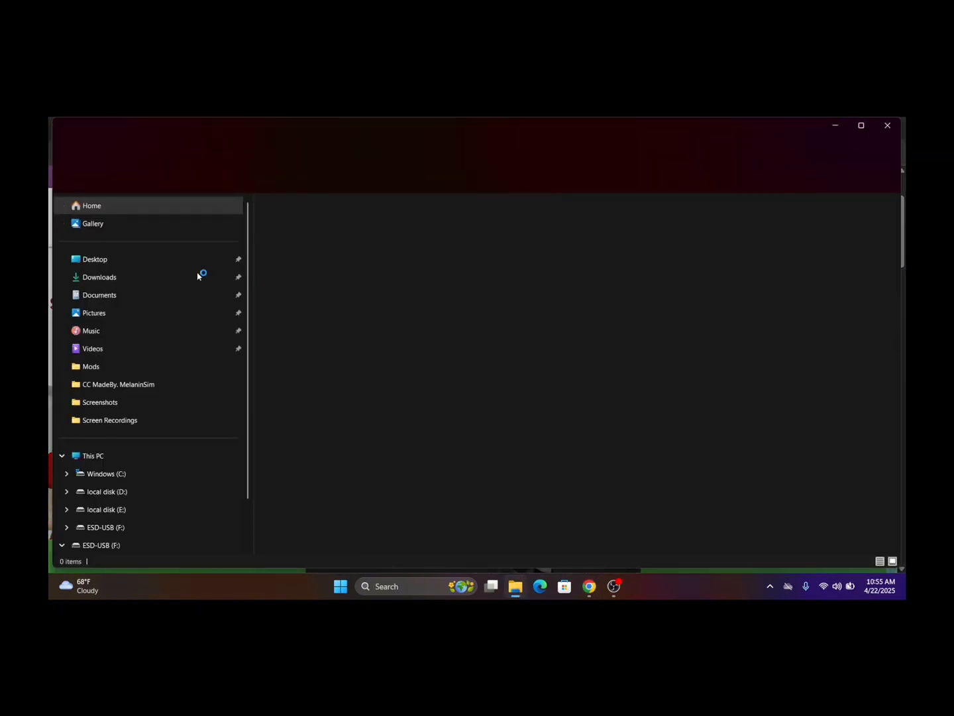
click(111, 296)
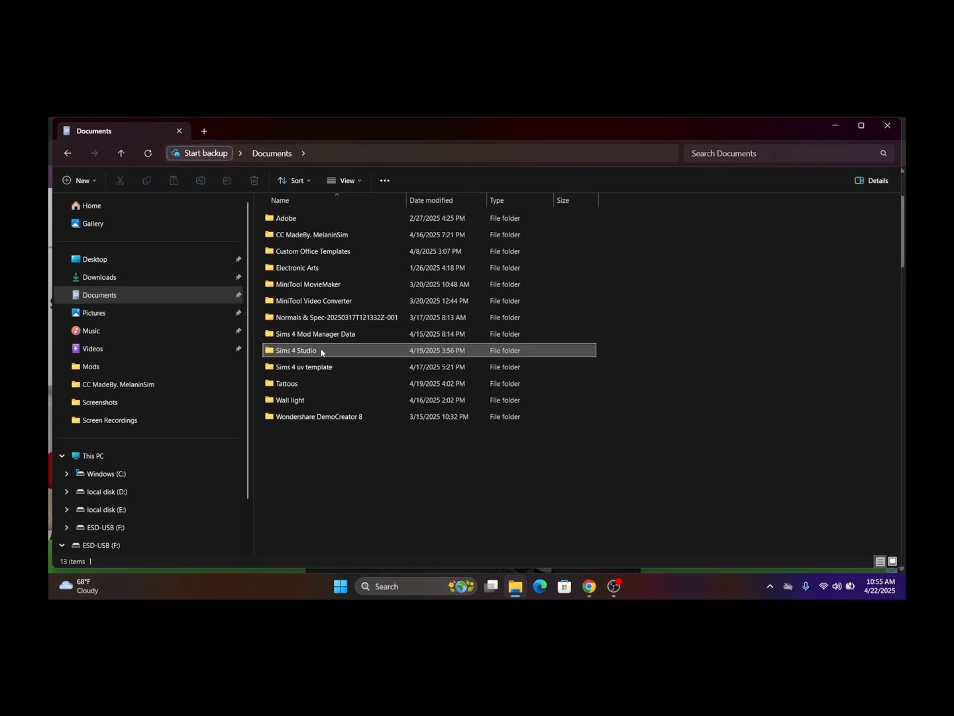
double_click(321, 351)
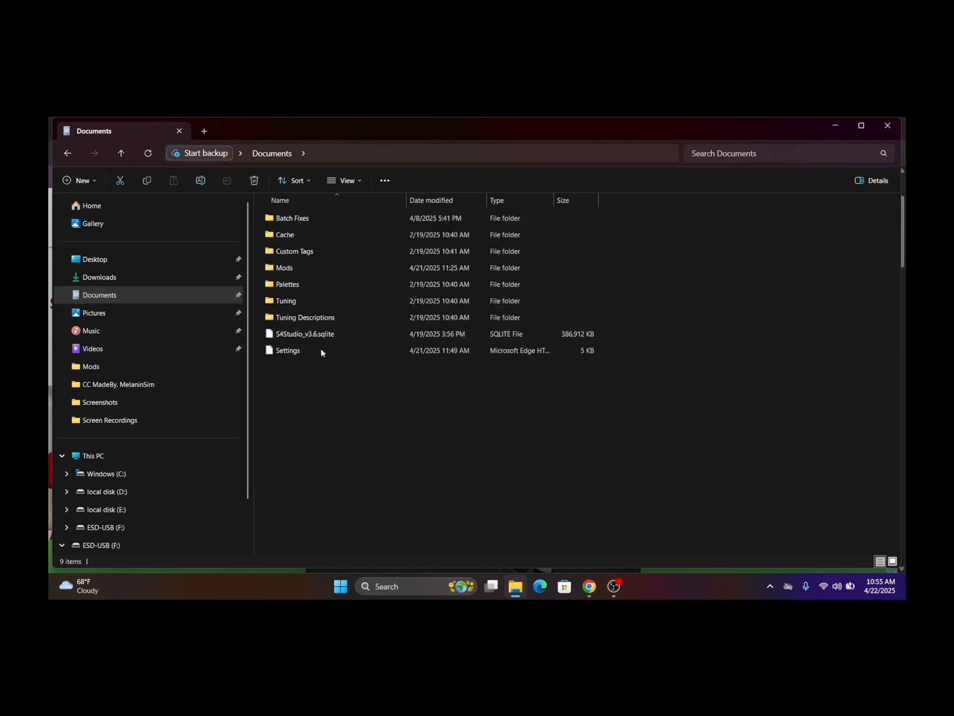
double_click(299, 270)
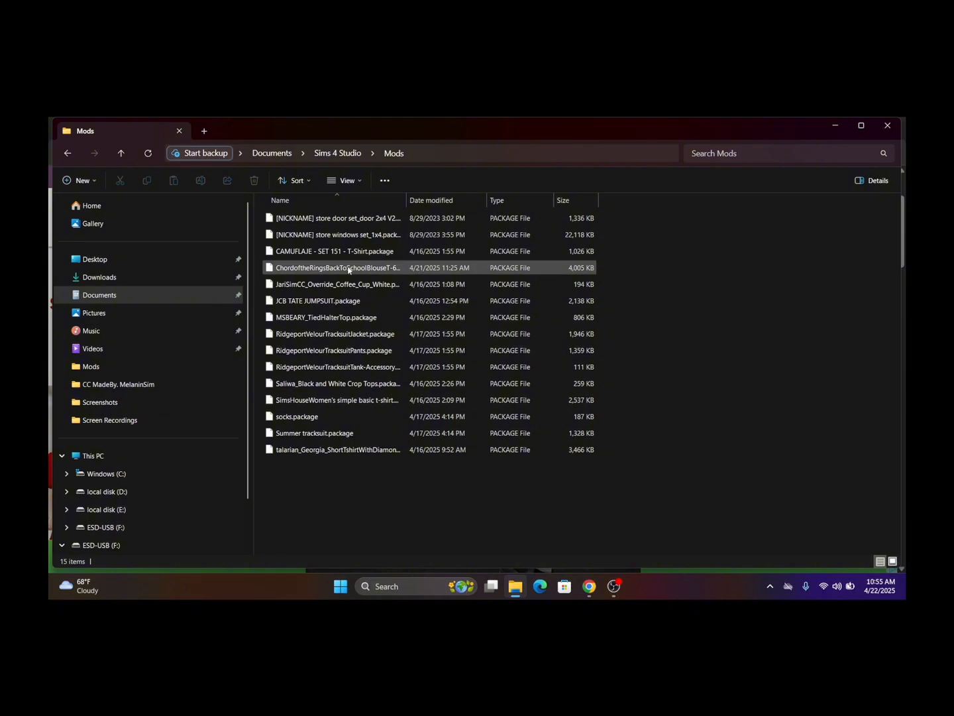
click(888, 128)
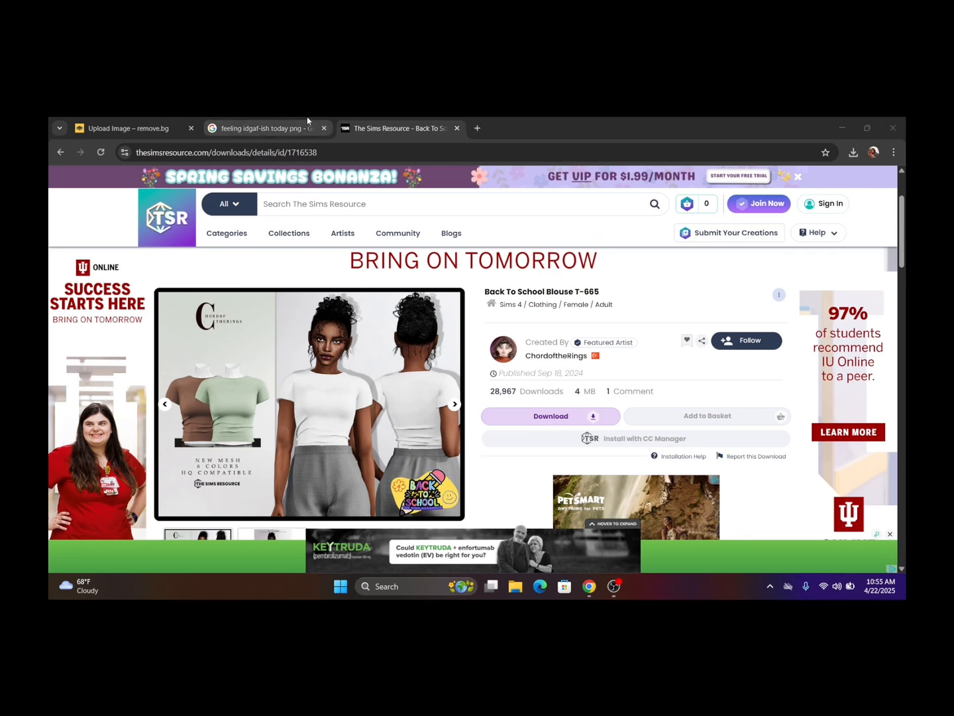
click(282, 125)
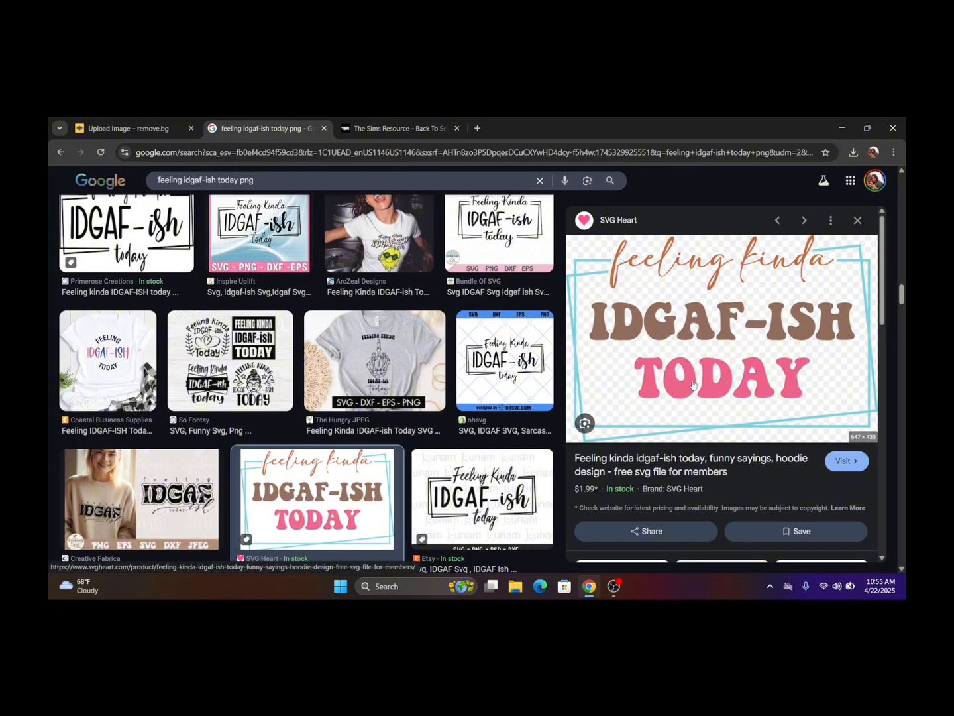
right_click(690, 327)
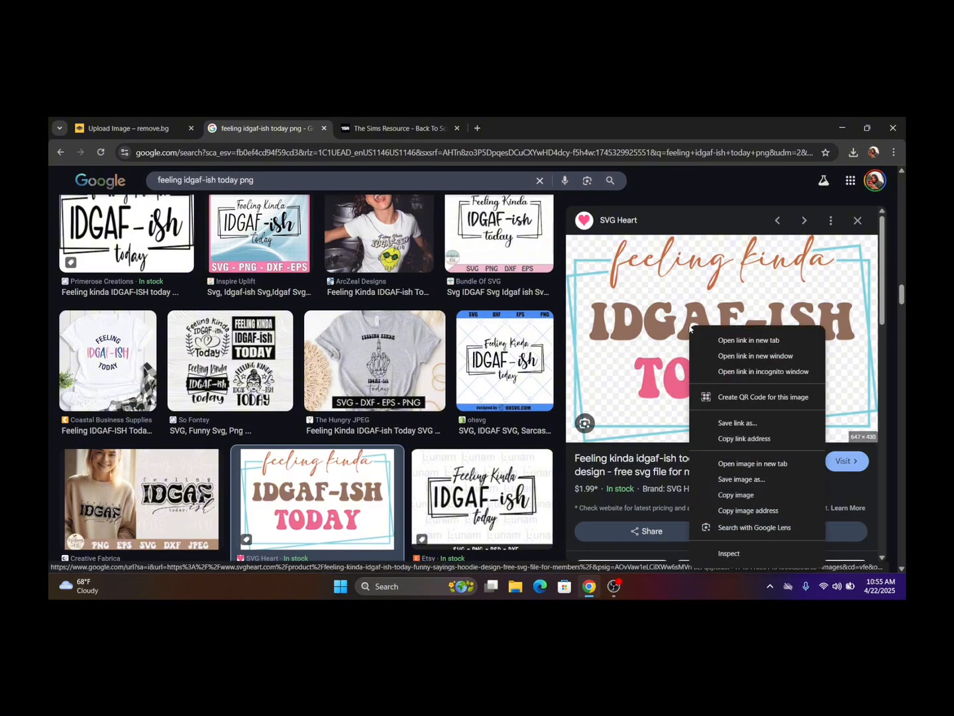
click(757, 480)
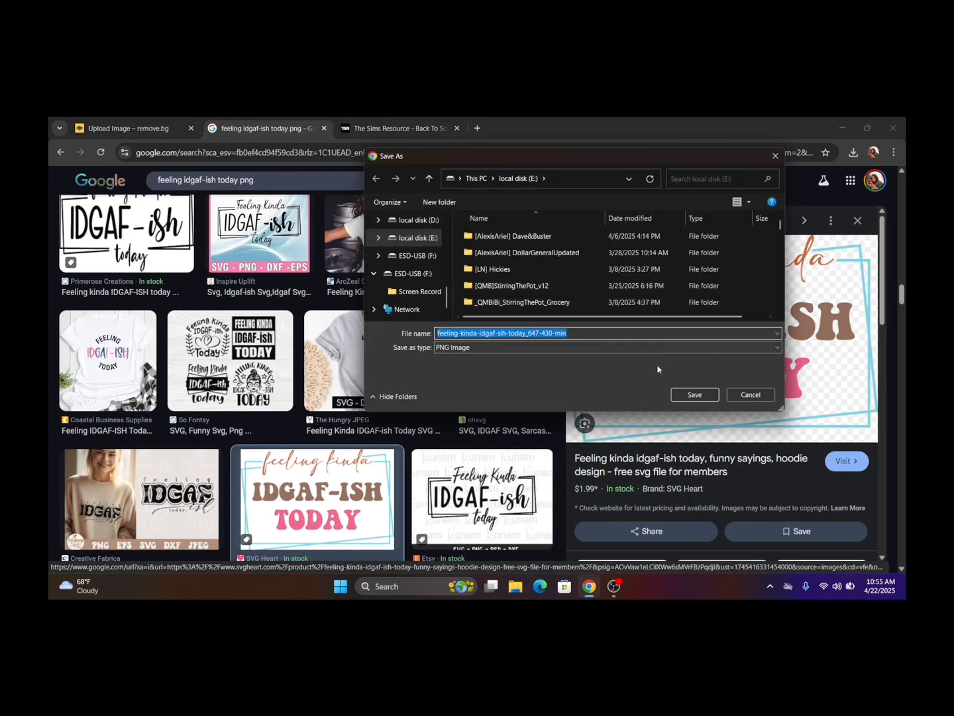
click(761, 395)
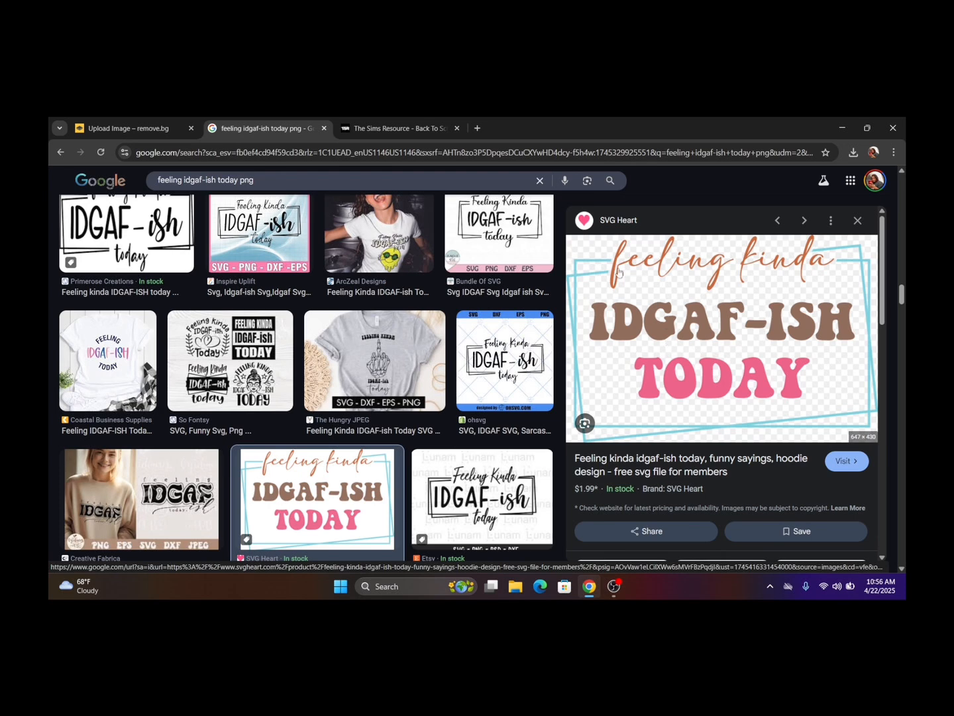
Upload the Pittsburgh Steelers logo PNG dated 4/17/2025 4:20 PM from Downloads to remove.bg to strip its background.
click(153, 129)
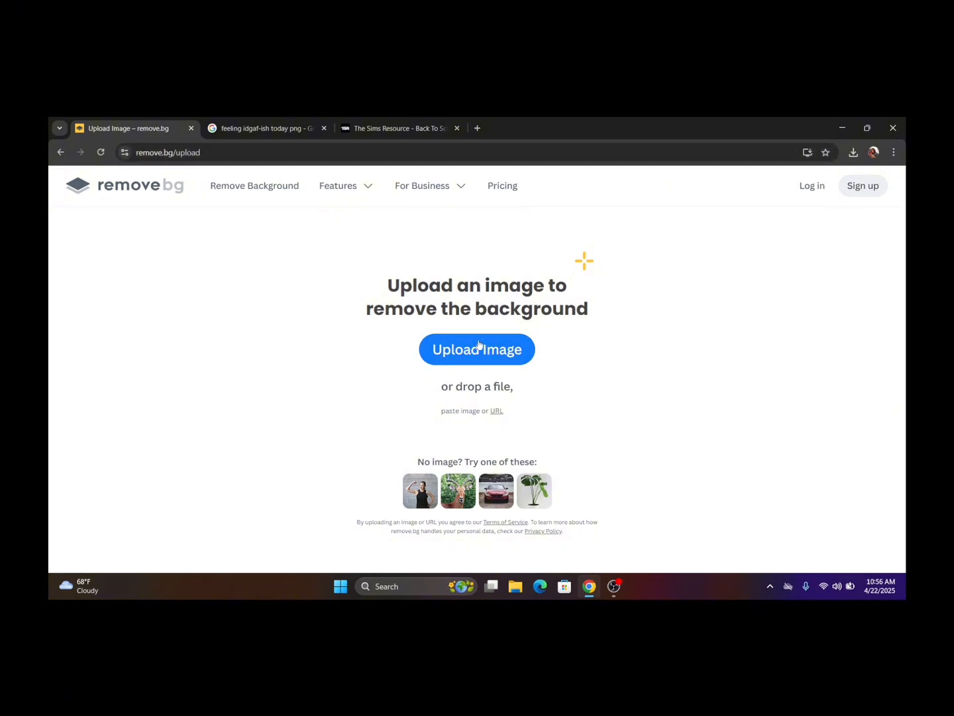
click(445, 356)
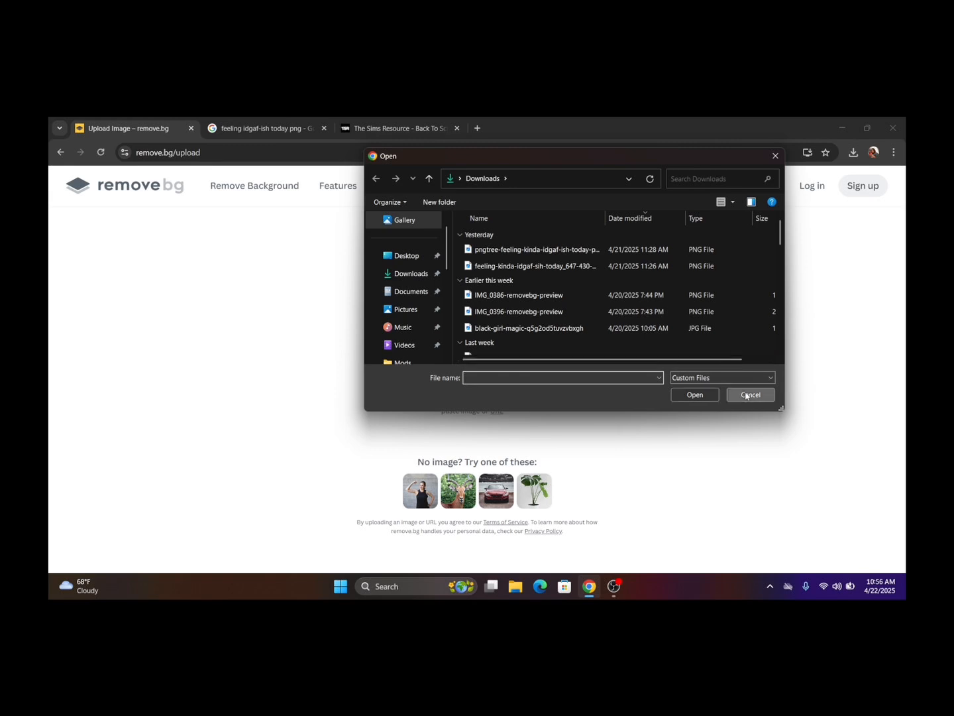
click(750, 395)
click(476, 350)
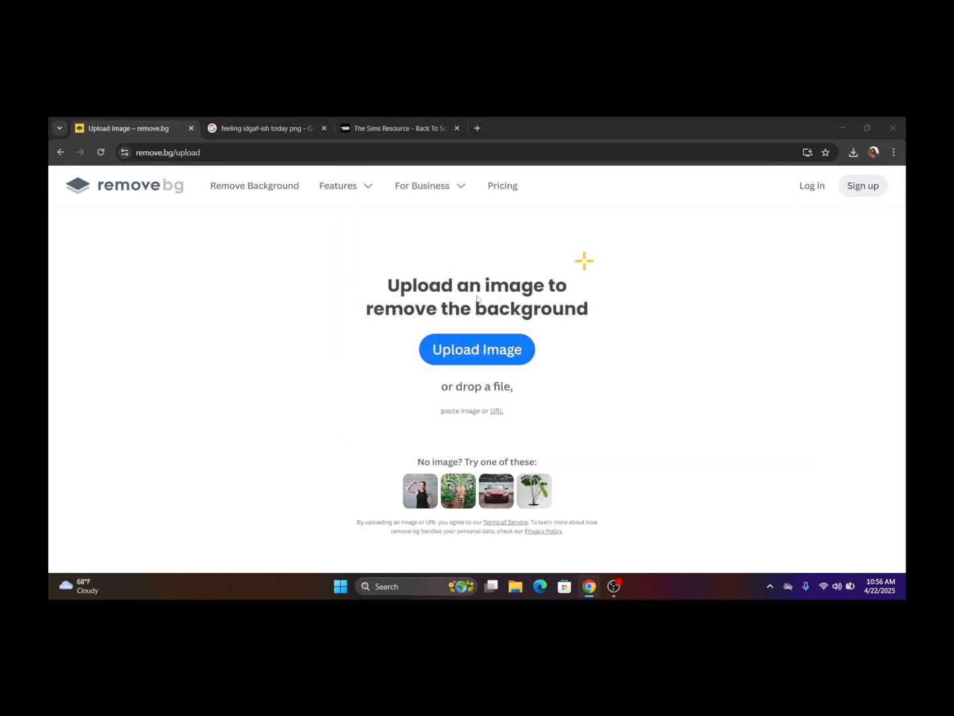
scroll(595, 289, down, 3)
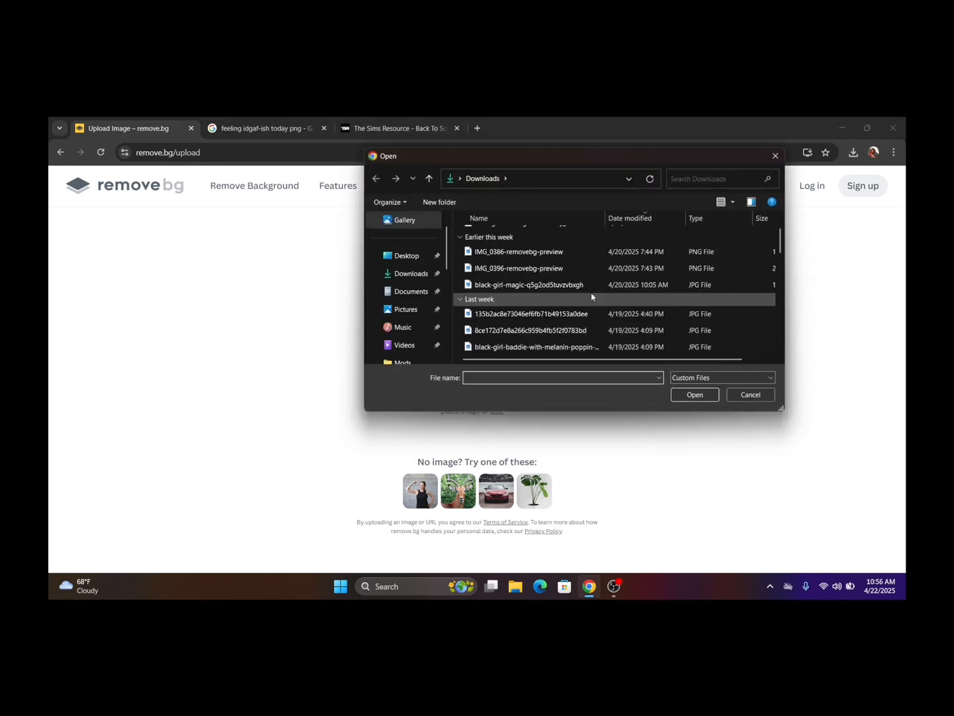
scroll(592, 296, up, 3)
scroll(592, 296, down, 3)
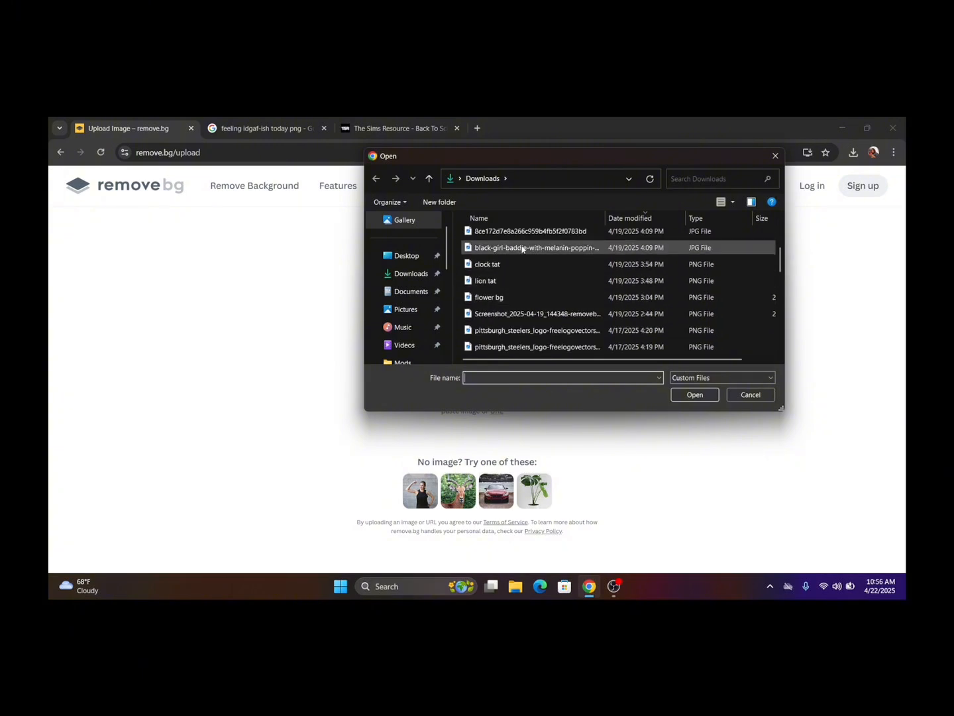
scroll(523, 249, up, 2)
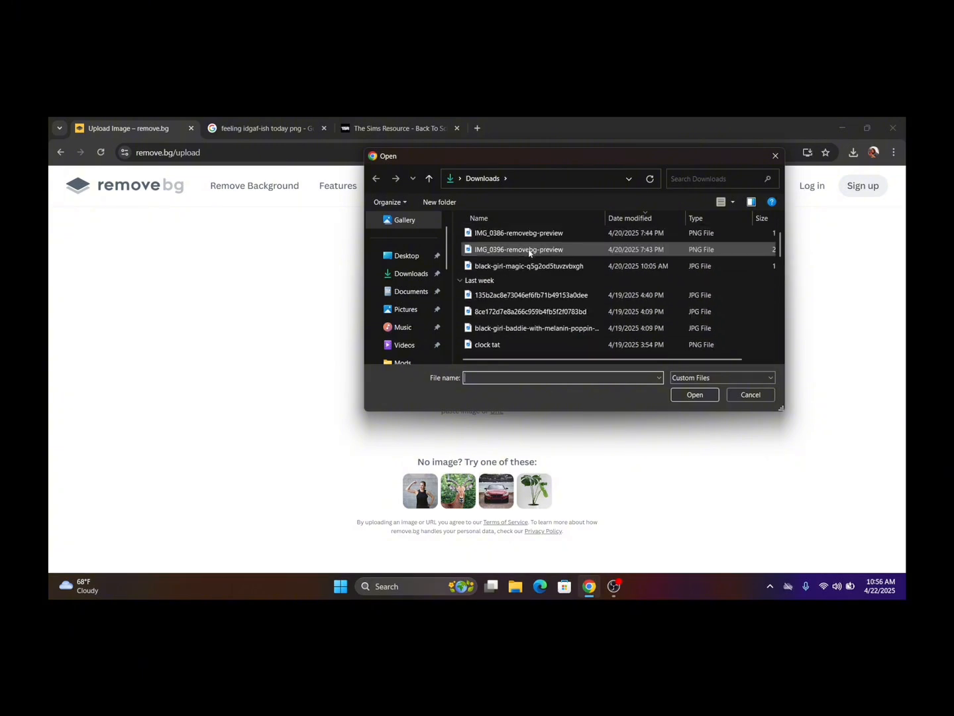
scroll(530, 249, up, 2)
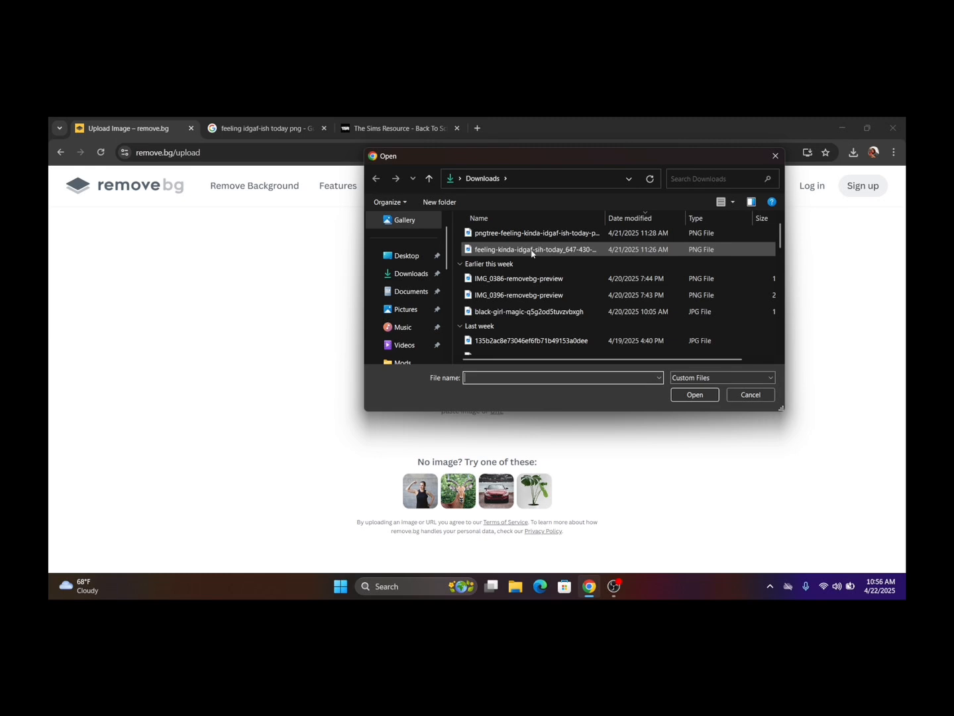
click(531, 250)
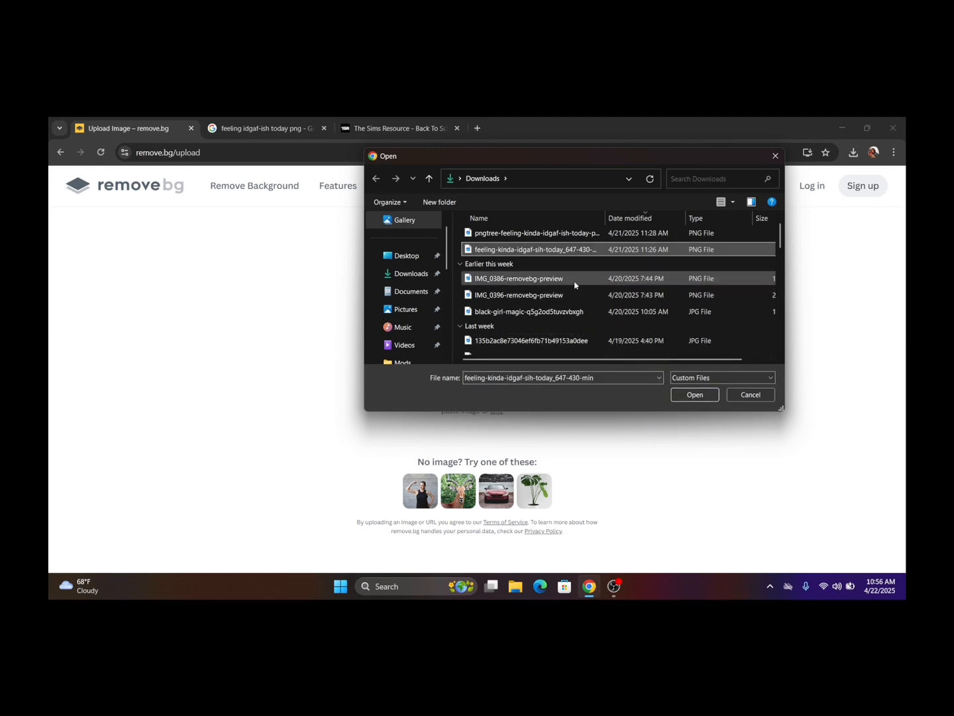
scroll(575, 285, up, 1)
scroll(574, 285, down, 5)
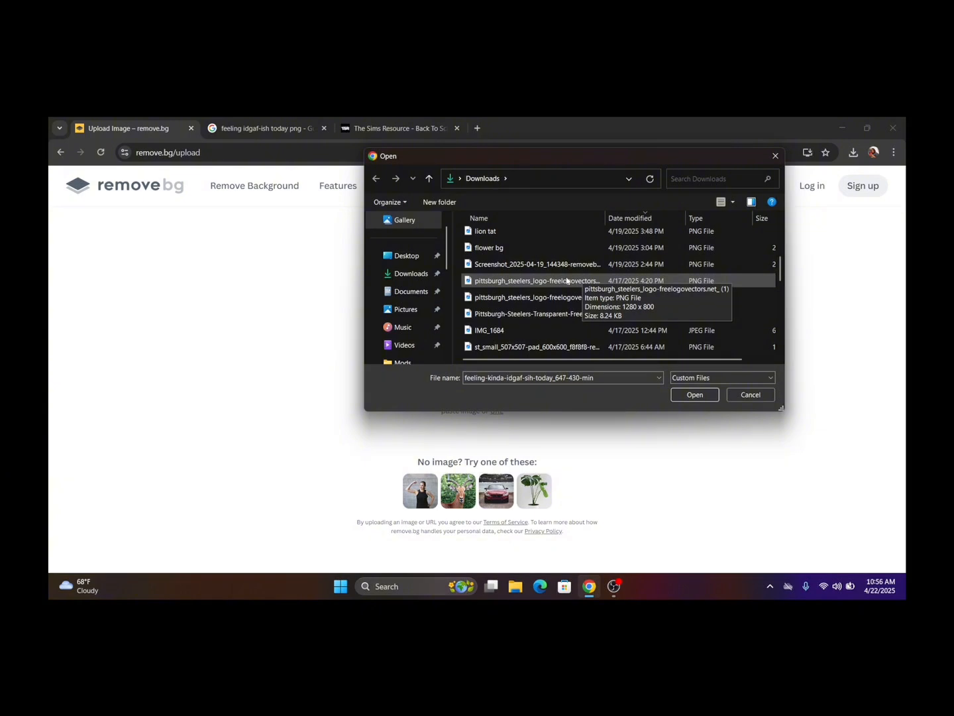
double_click(566, 282)
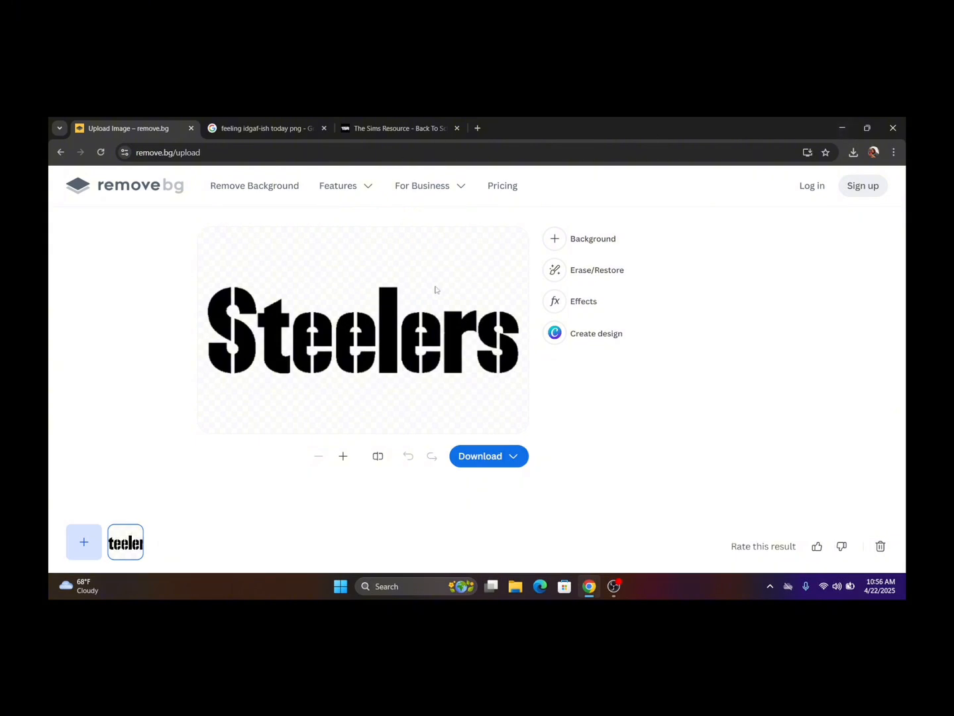
click(475, 457)
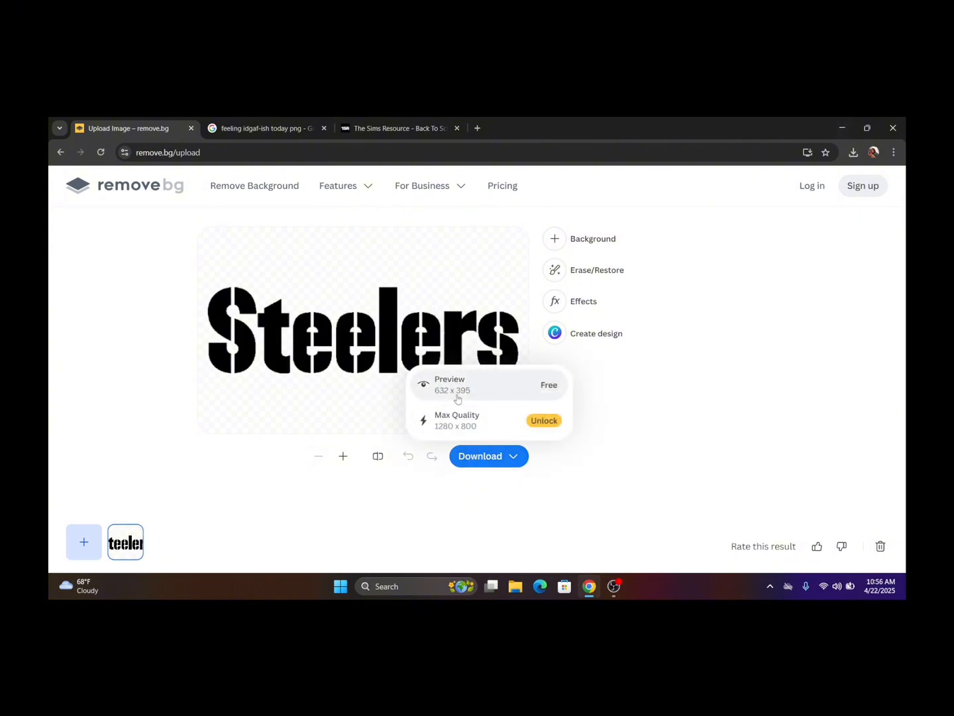
click(496, 391)
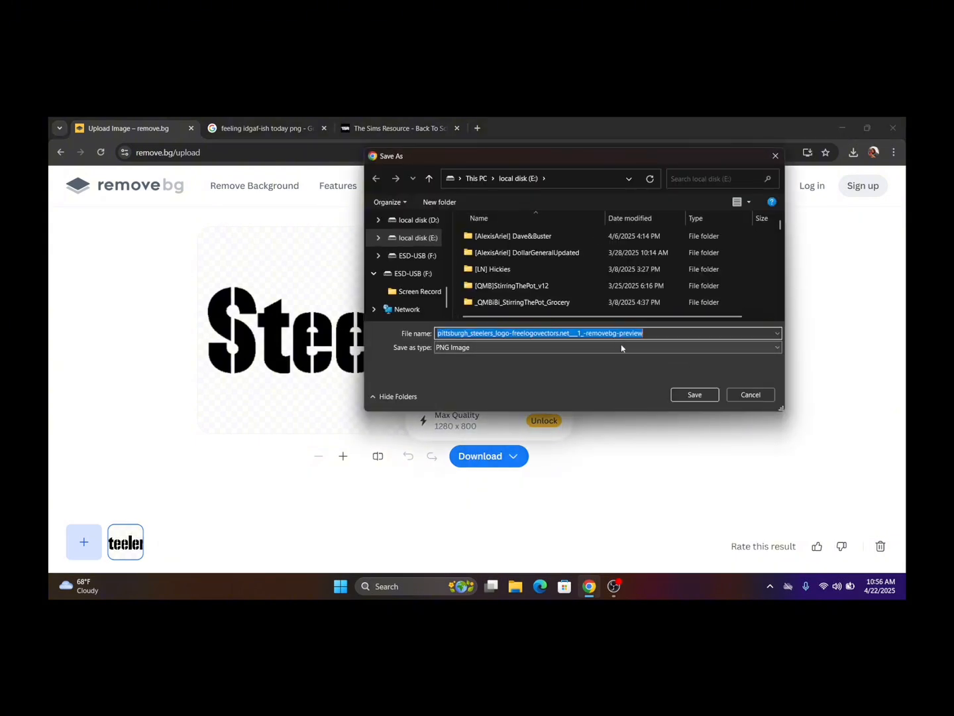
click(743, 396)
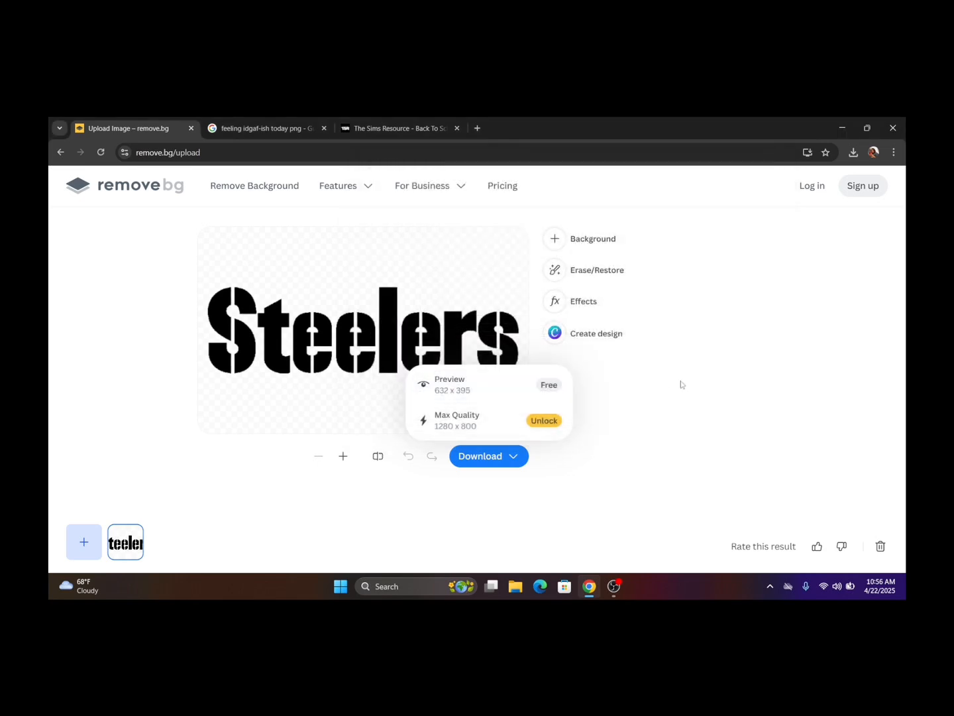
Close the browser, switch to Sims 4 Studio and start a CAS project with the Create CAS Standalone option.
click(900, 128)
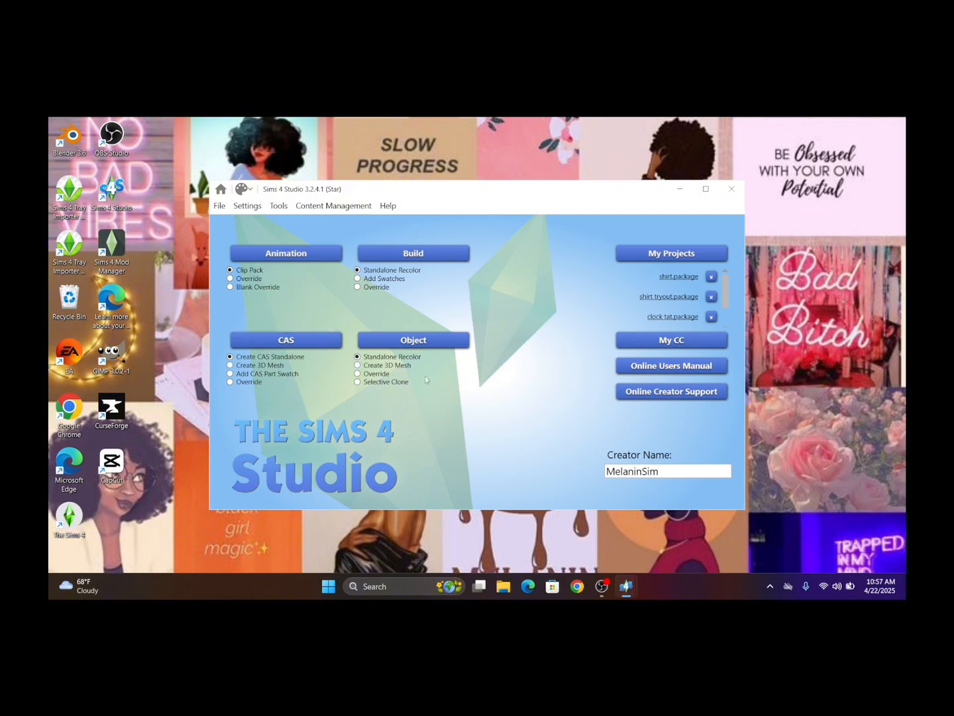
click(262, 344)
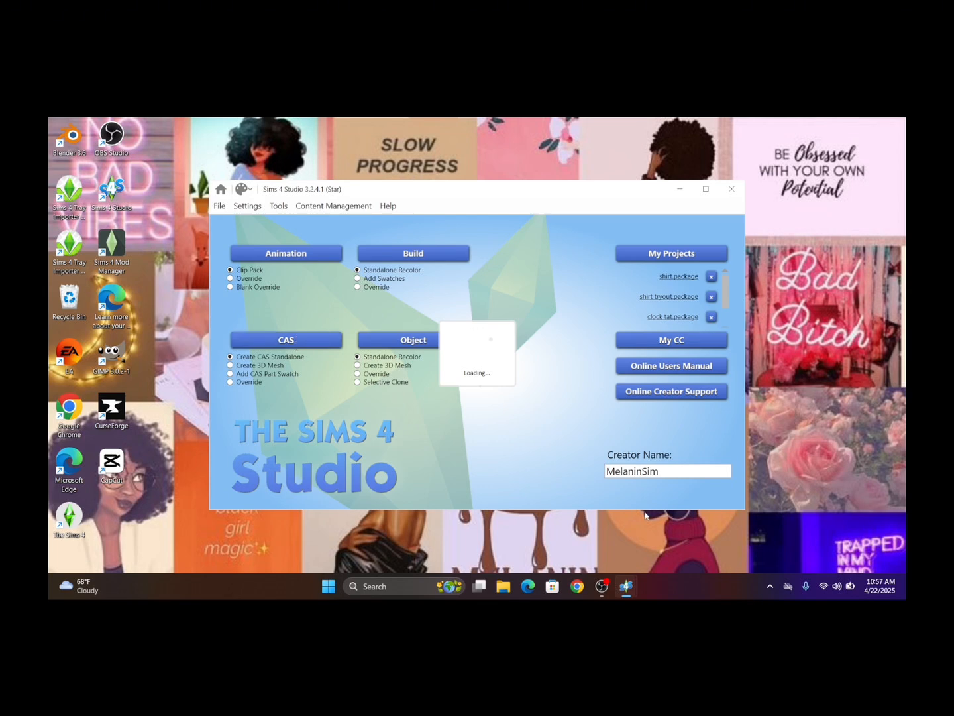
click(601, 586)
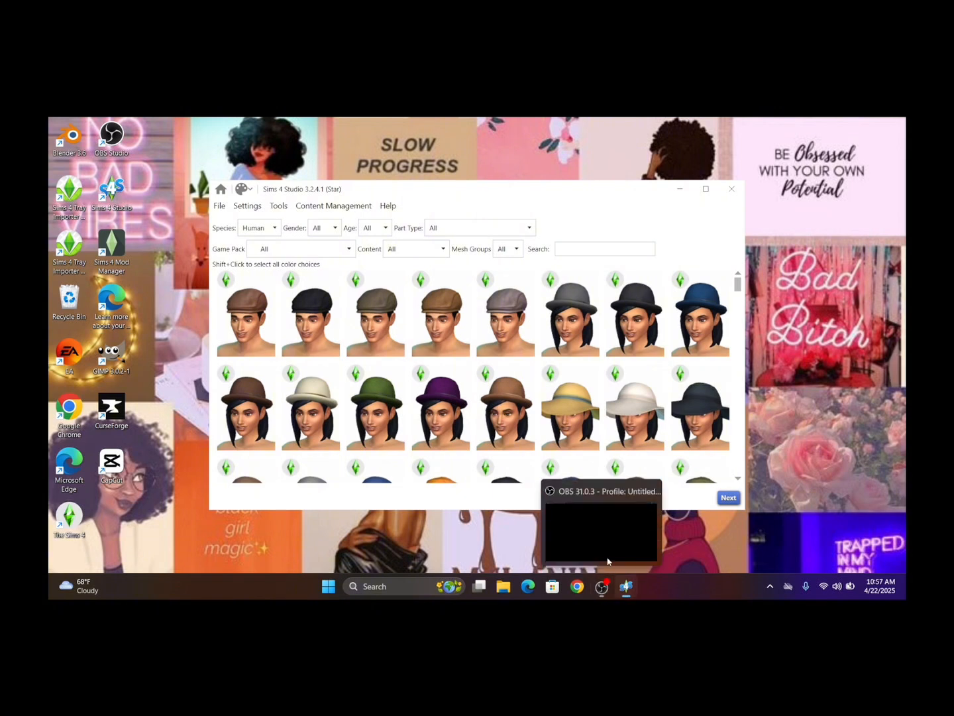
Filter the CAS catalog to Custom content and choose the white Back To School Blouse as the base item.
click(422, 250)
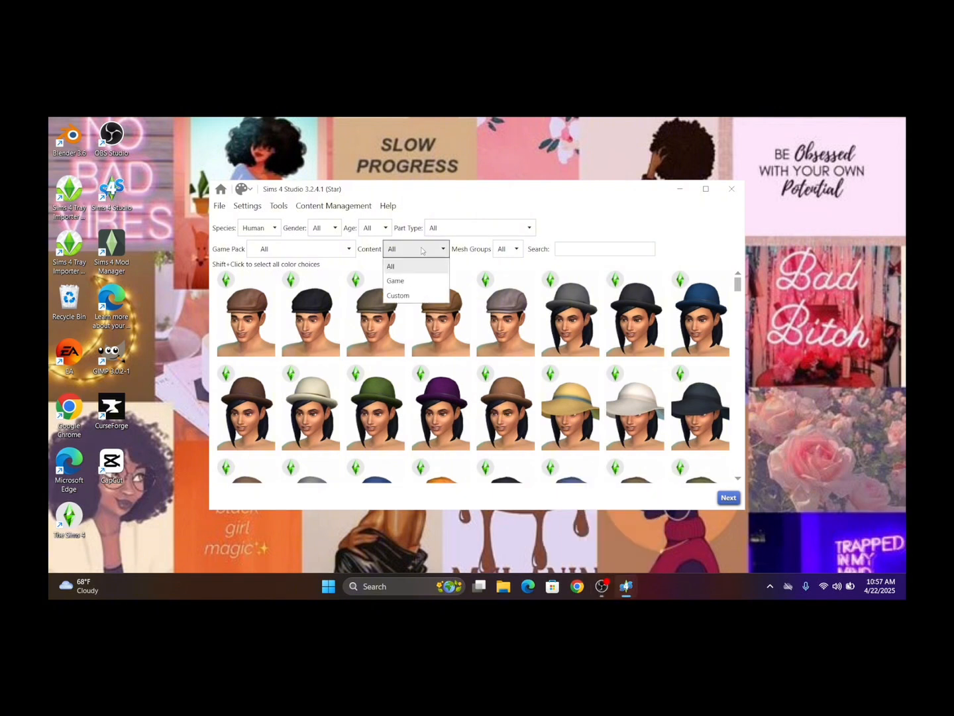
click(422, 297)
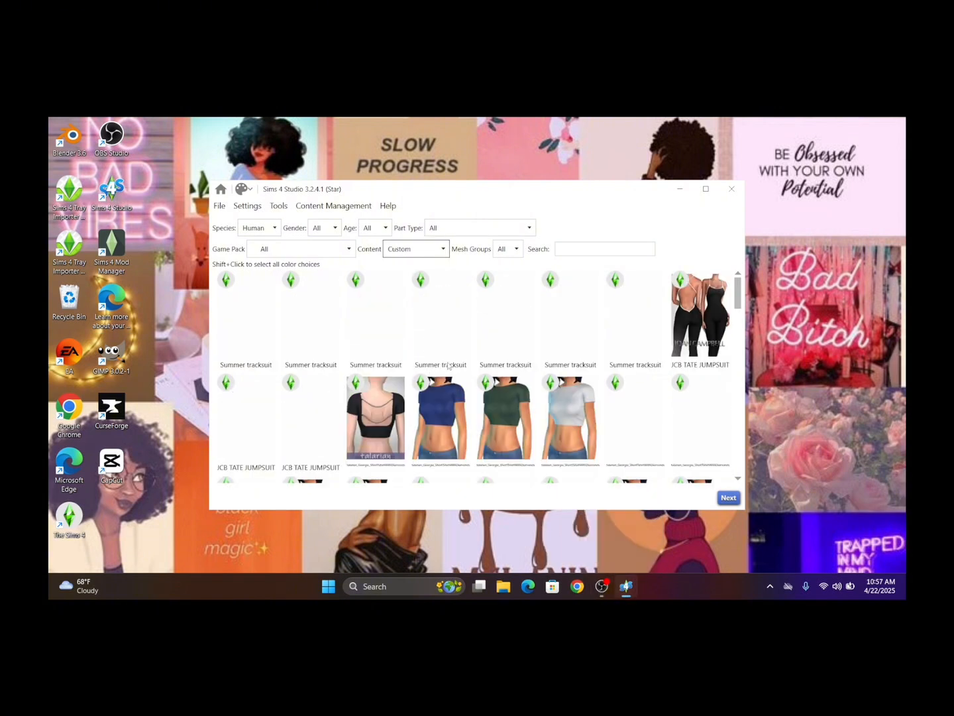
scroll(520, 305, down, 5)
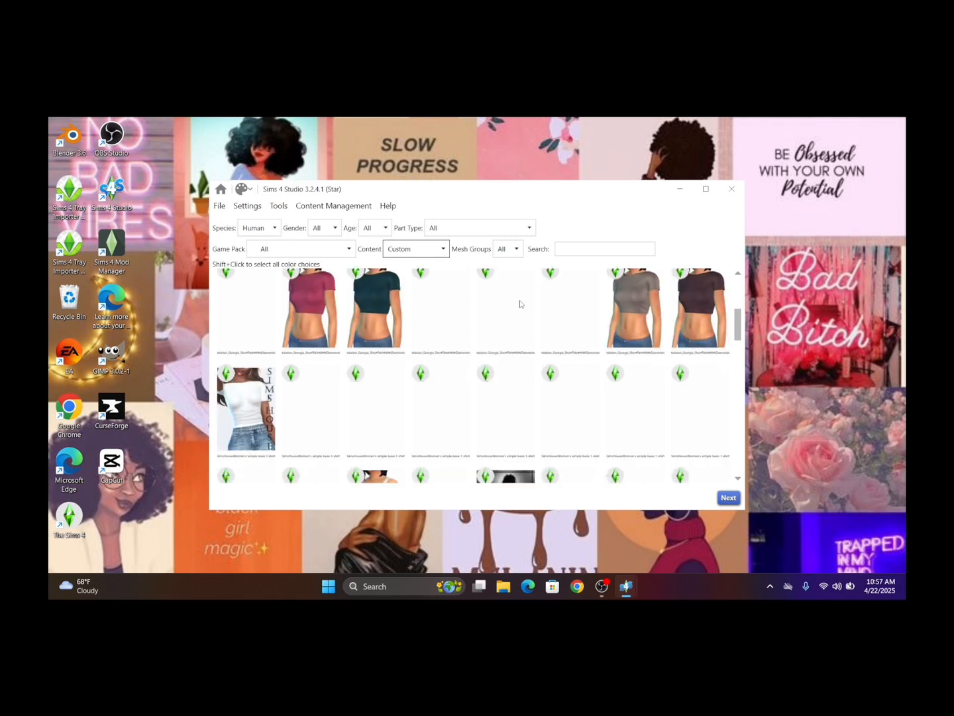
scroll(520, 307, up, 2)
scroll(520, 306, down, 3)
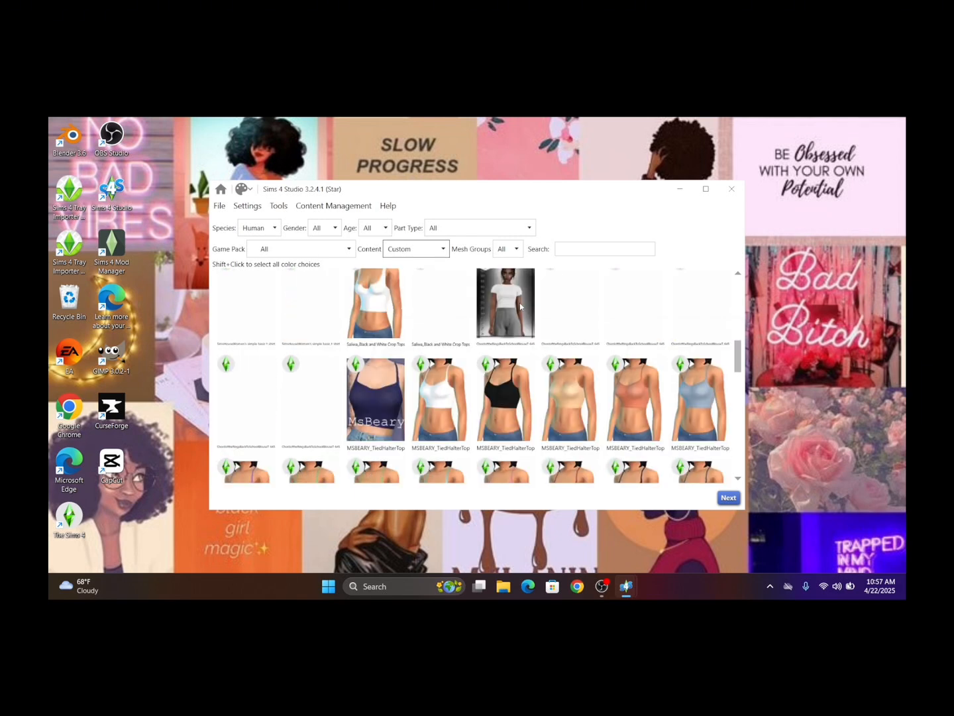
click(526, 317)
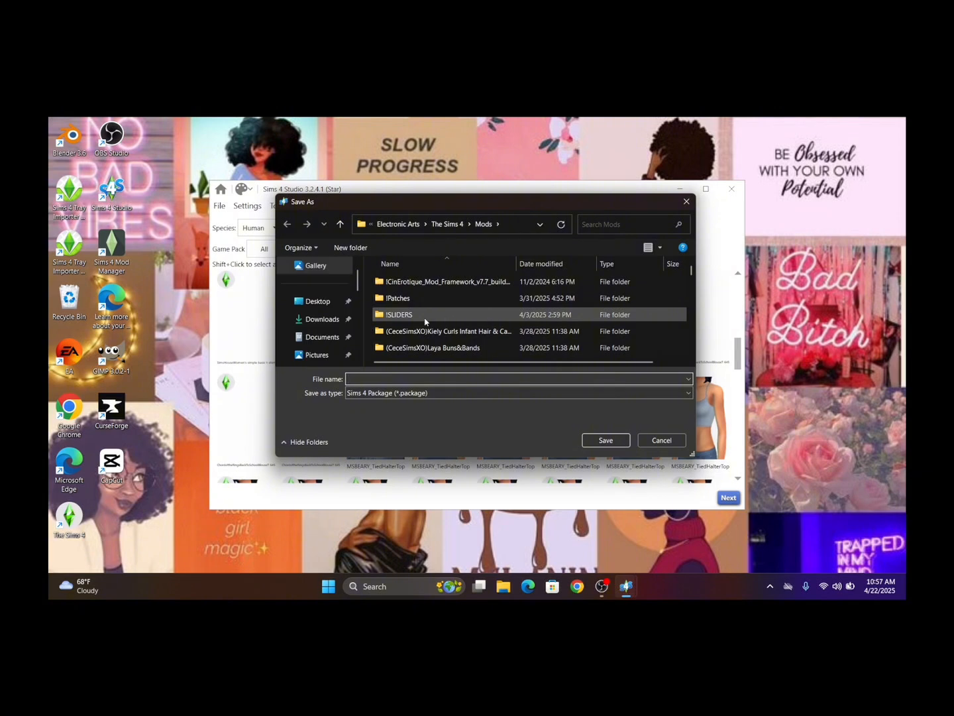
Browse to the CC MadeBy. MelaninSim folder on local disk (D:) as the save location for the package.
scroll(318, 319, down, 3)
click(323, 320)
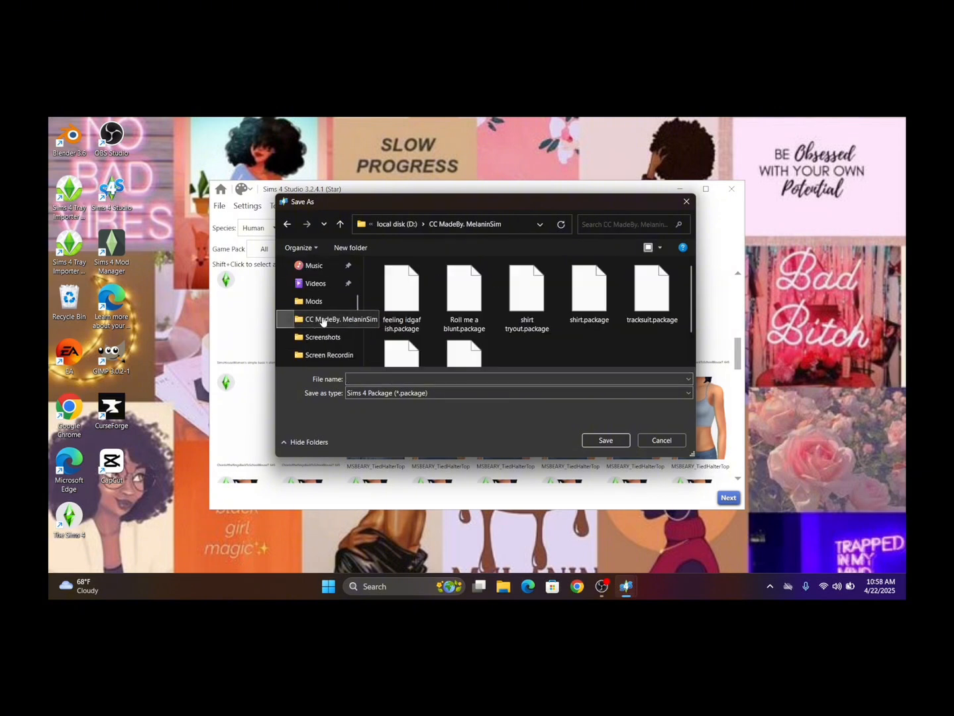
scroll(488, 314, down, 1)
scroll(488, 314, up, 1)
scroll(489, 314, down, 1)
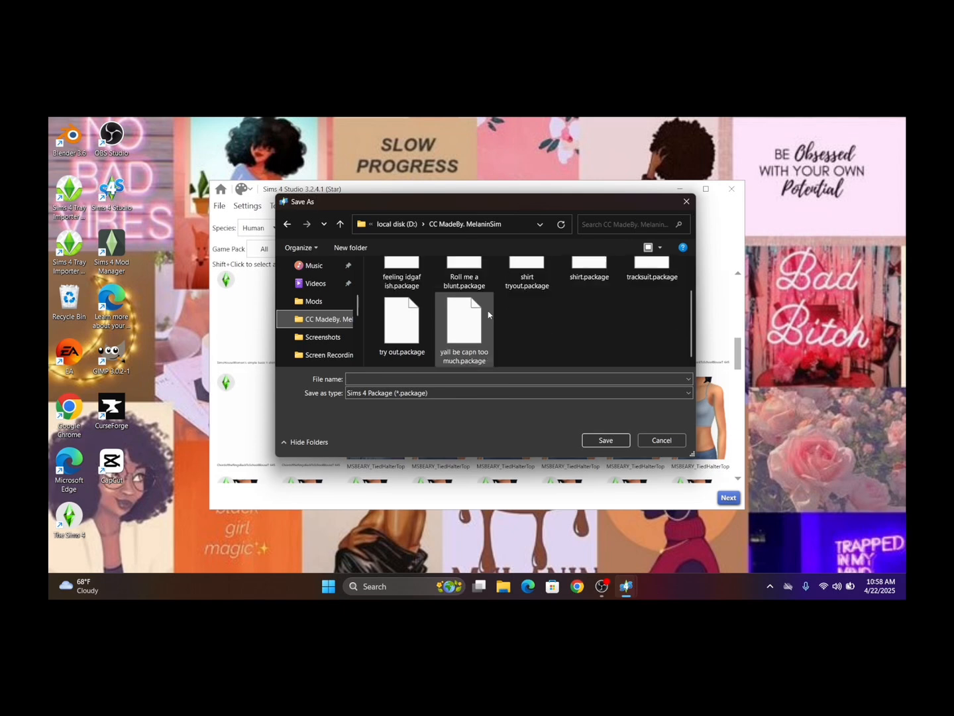
scroll(488, 314, up, 1)
scroll(489, 314, down, 1)
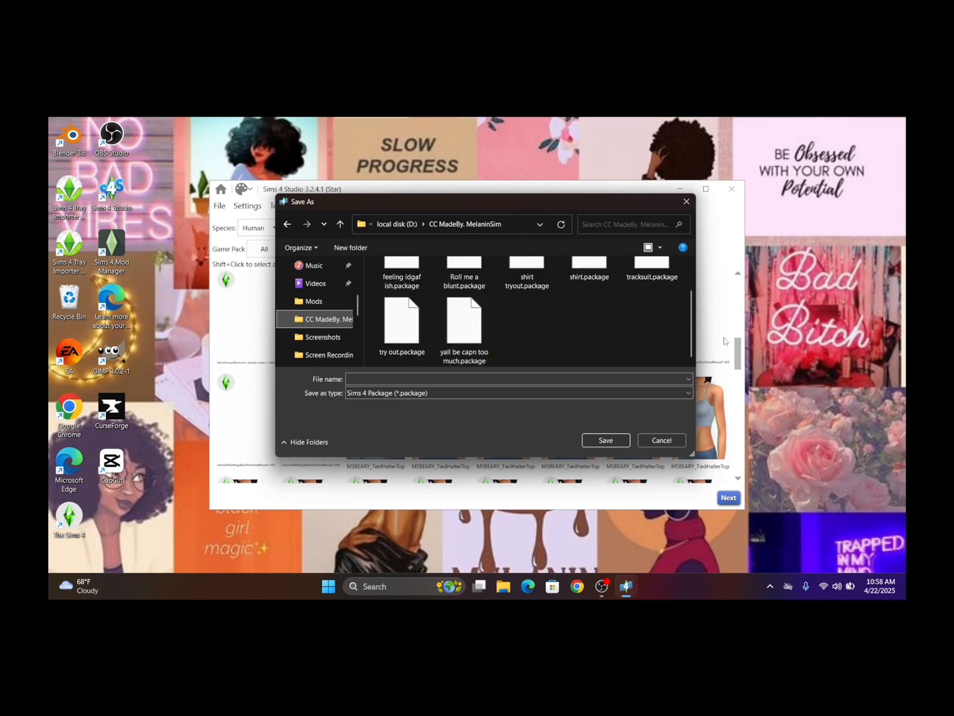
Save the new project as feeling idgaf ish.package, replacing the existing file.
click(535, 379)
text(fee)
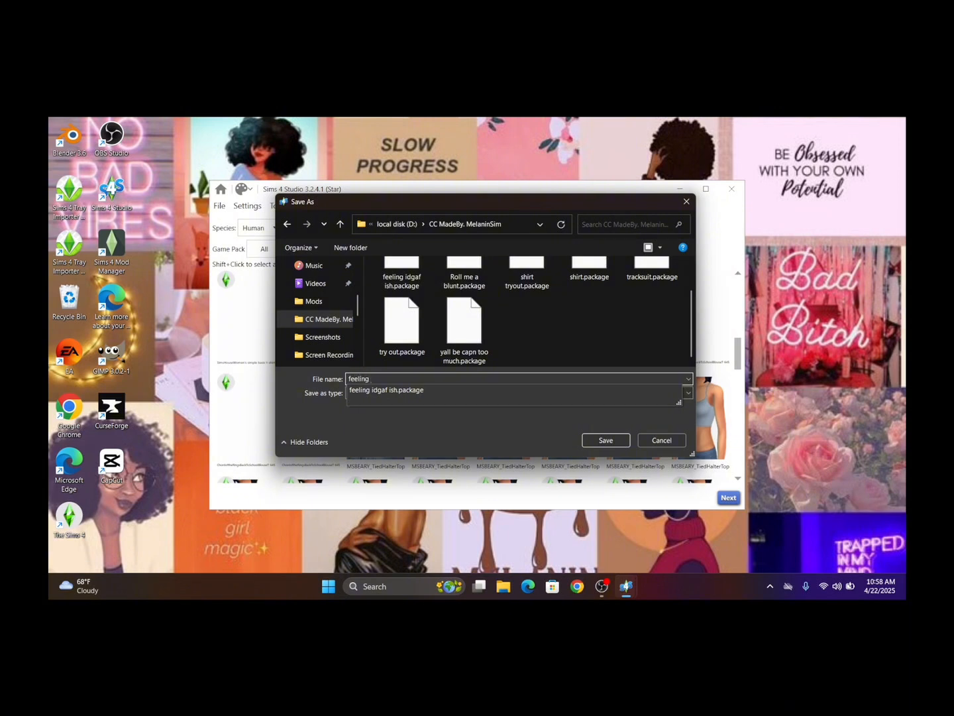
text(ling)
click(400, 391)
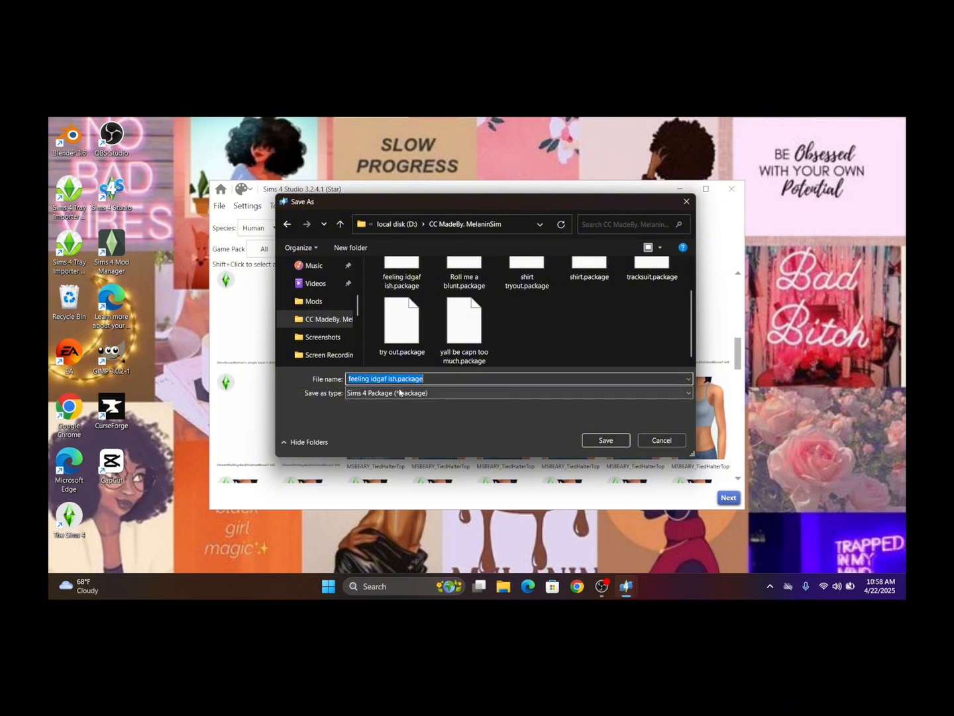
click(605, 440)
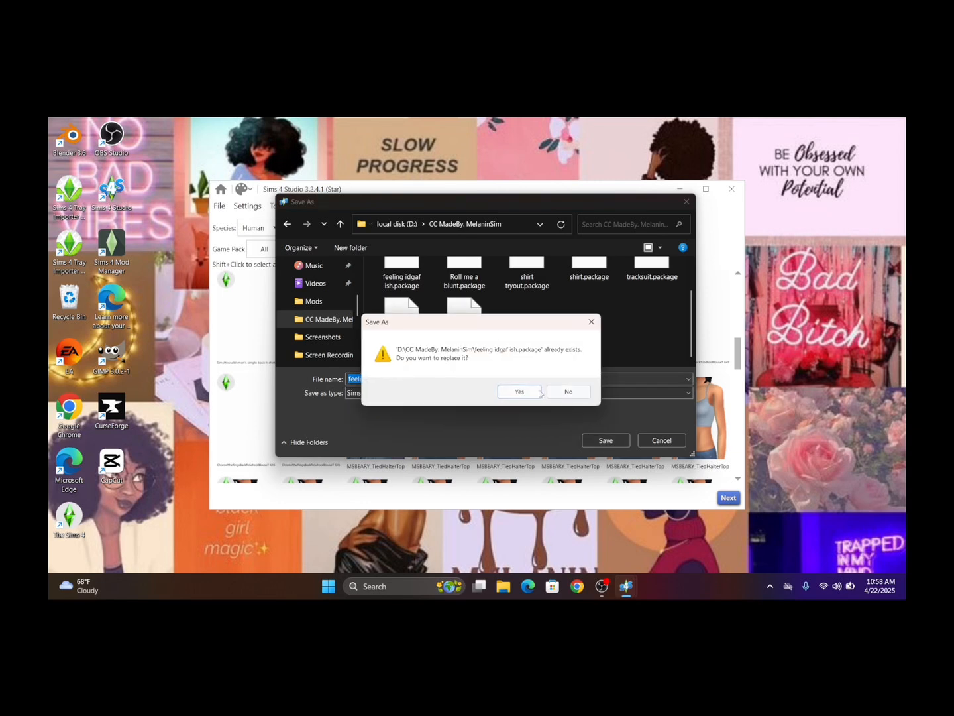
click(519, 392)
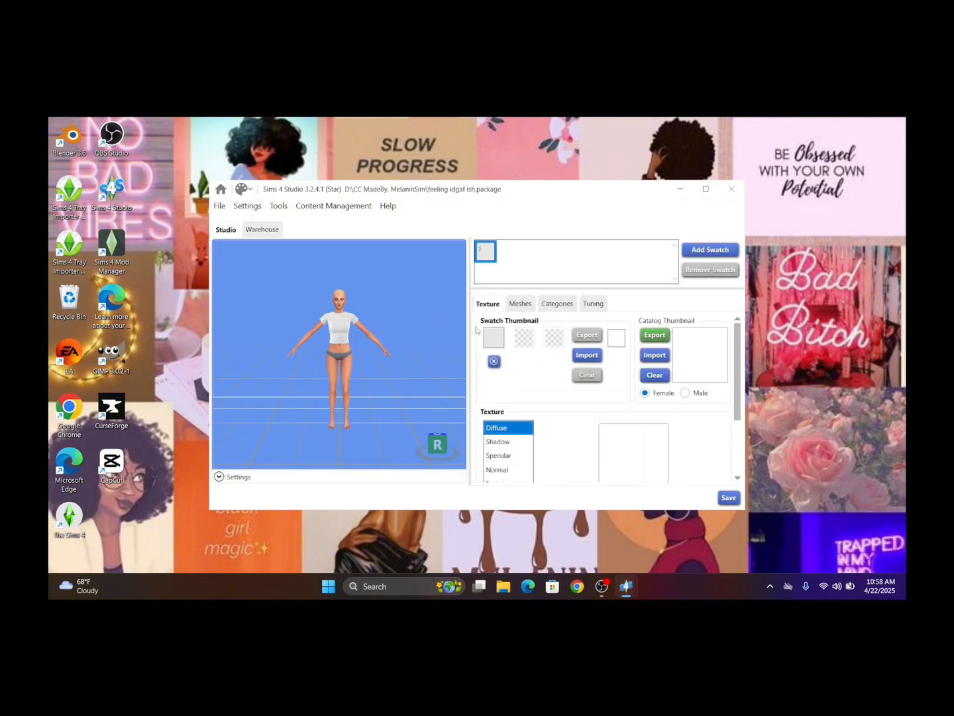
Export the blouse's Diffuse texture as the PNG idgaf ish today, replacing the existing file, and close the folder window.
scroll(367, 388, up, 5)
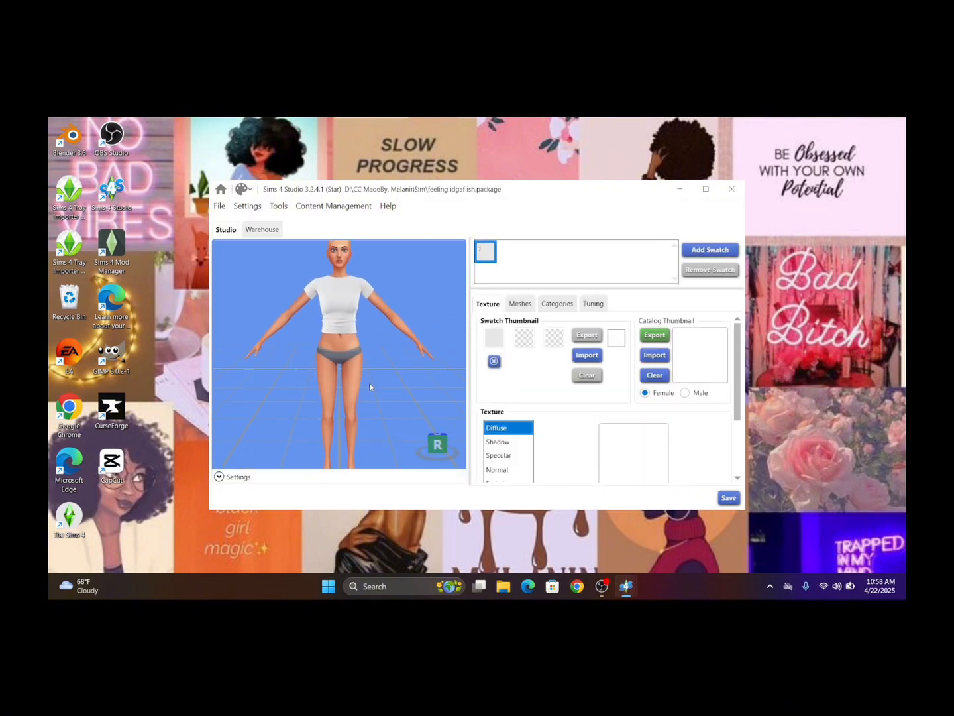
scroll(391, 346, up, 2)
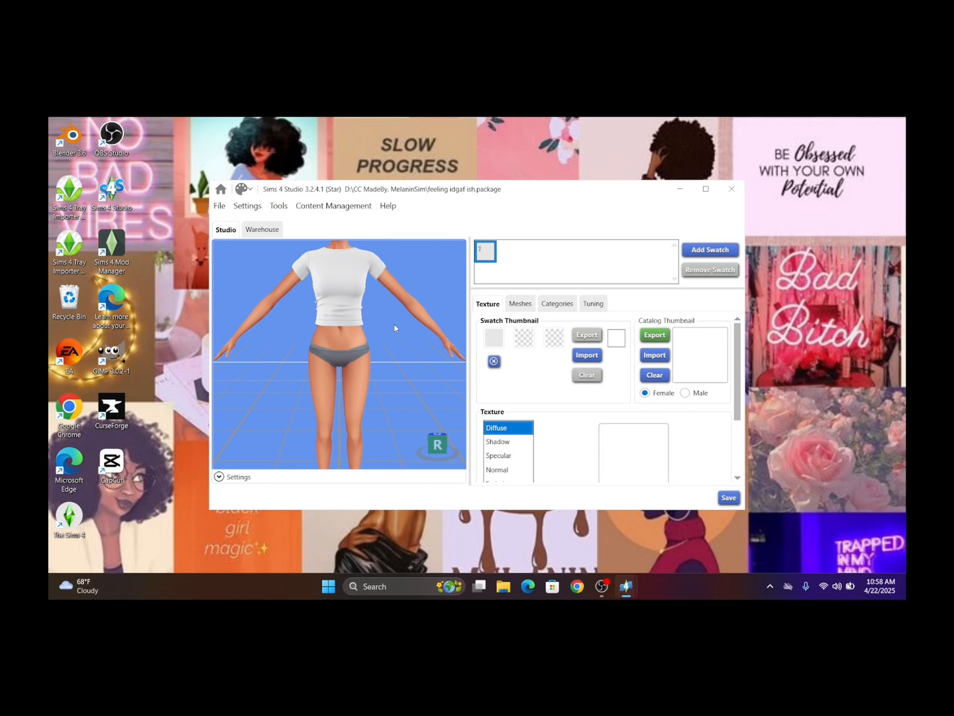
scroll(532, 393, down, 2)
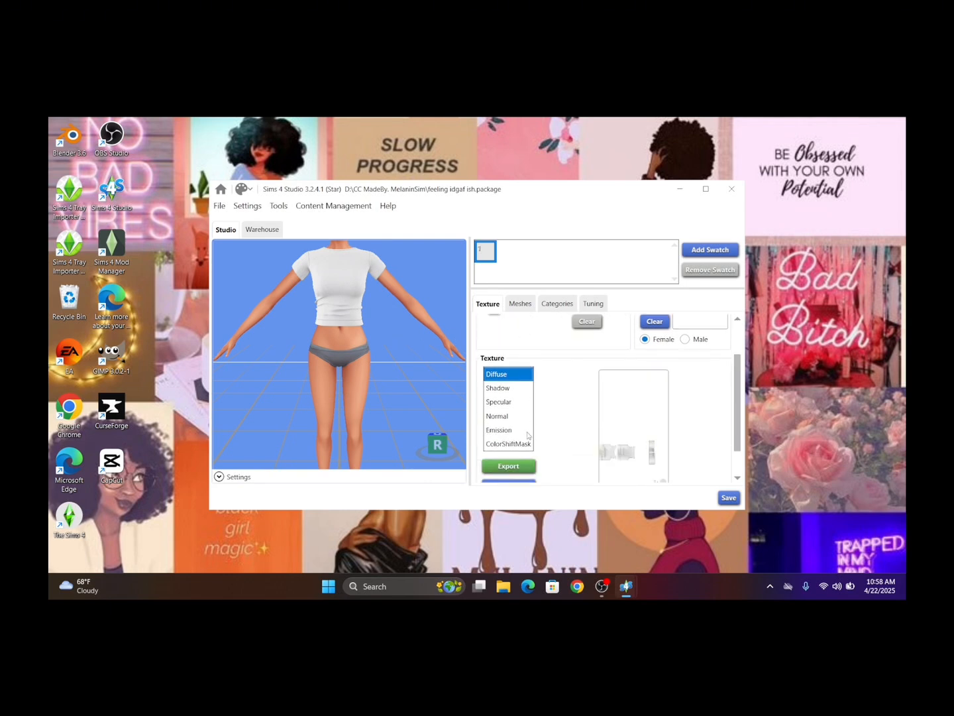
scroll(564, 431, down, 1)
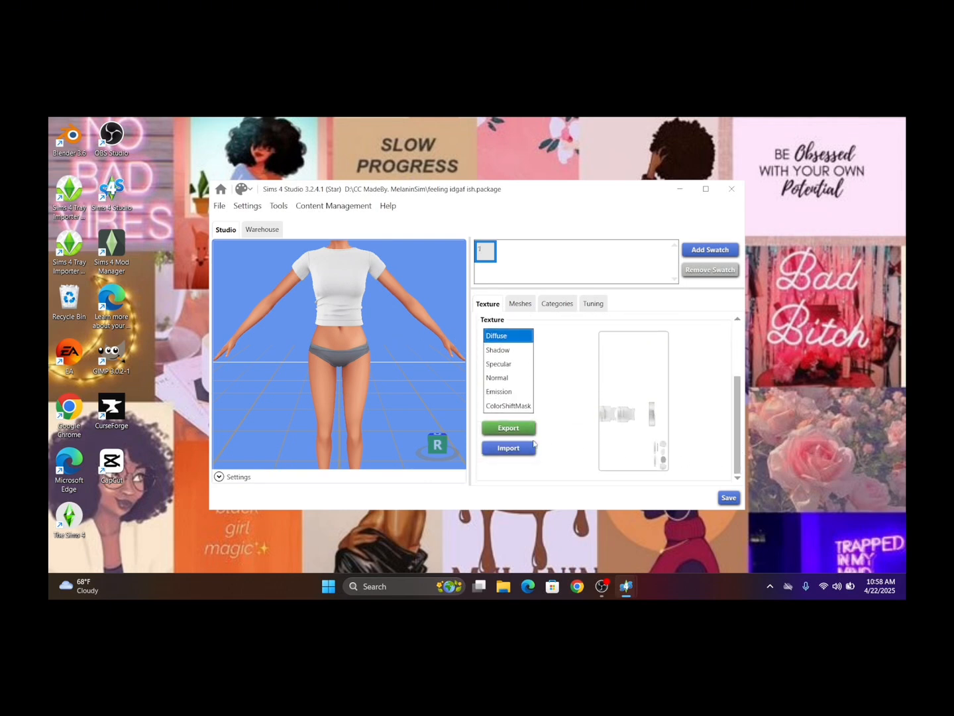
click(490, 430)
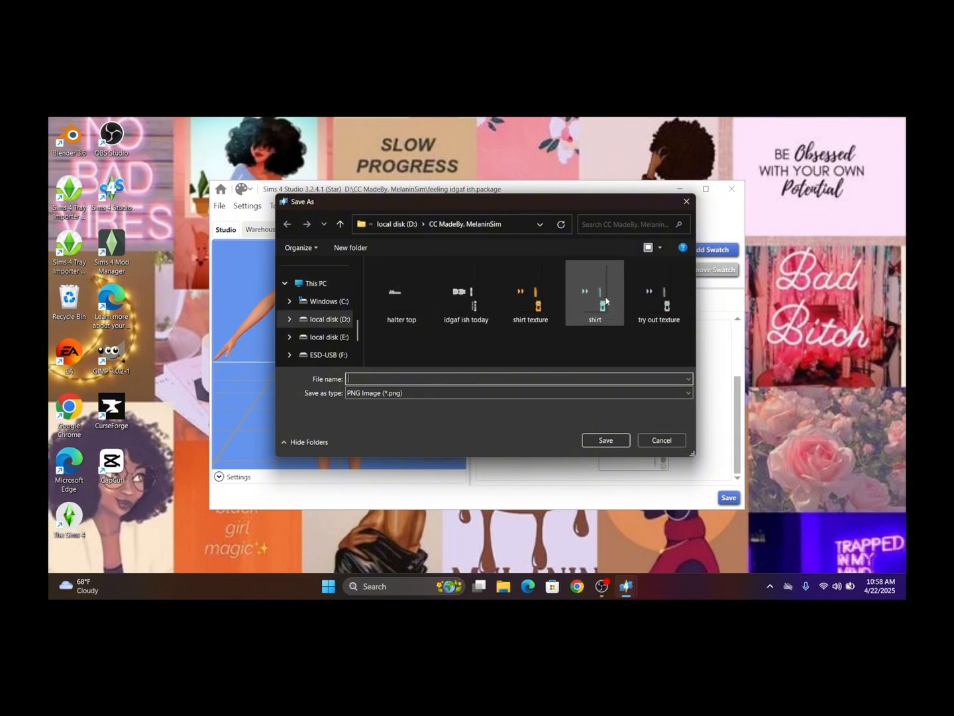
click(469, 298)
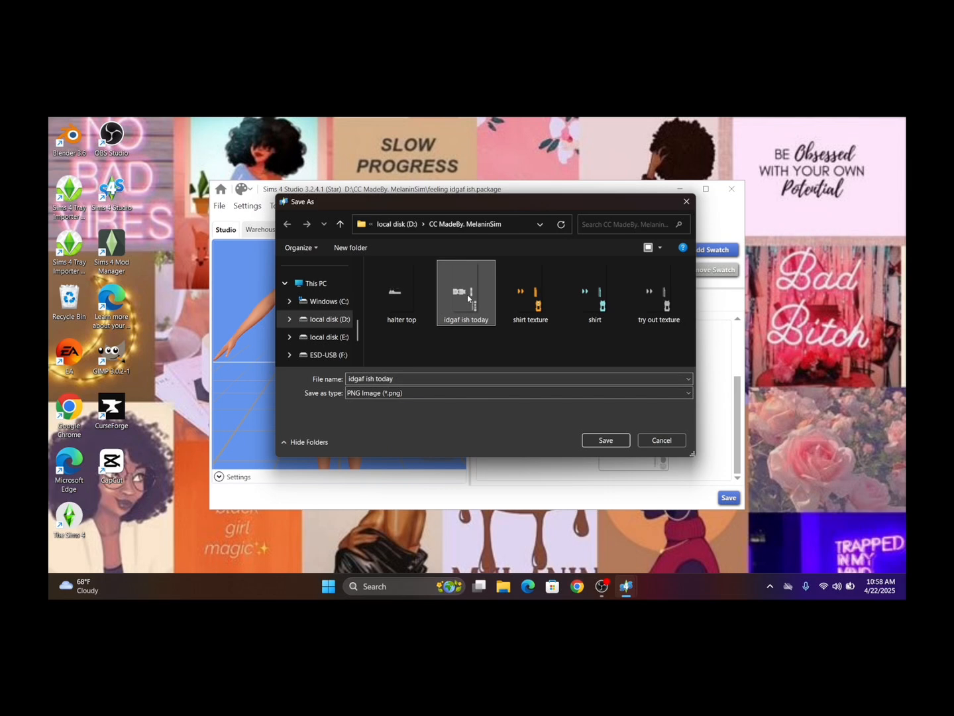
click(605, 439)
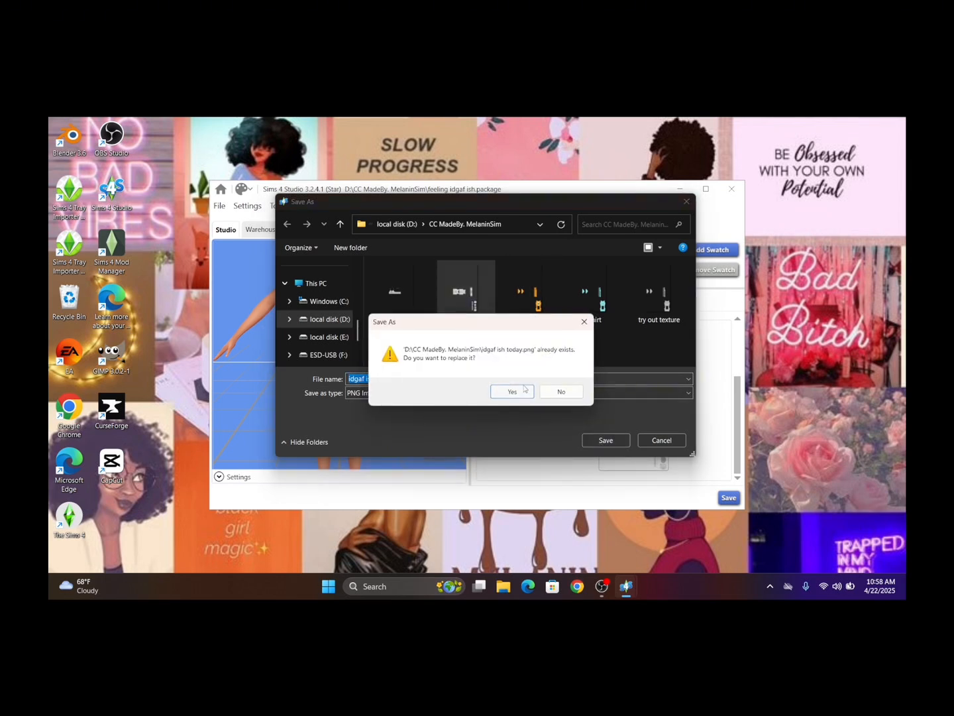
click(512, 391)
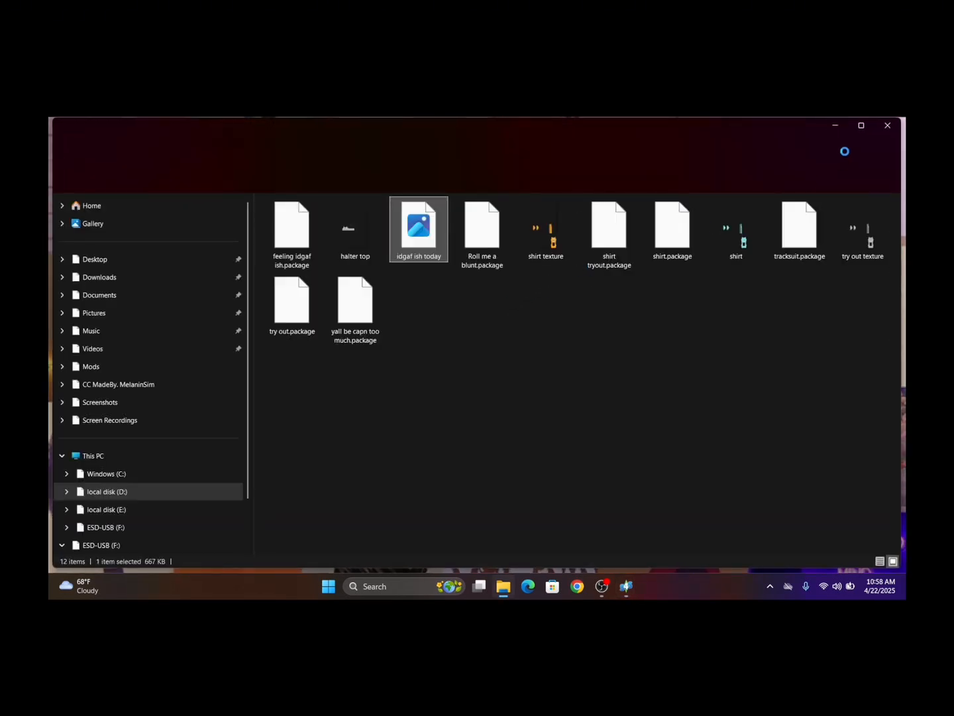
click(888, 125)
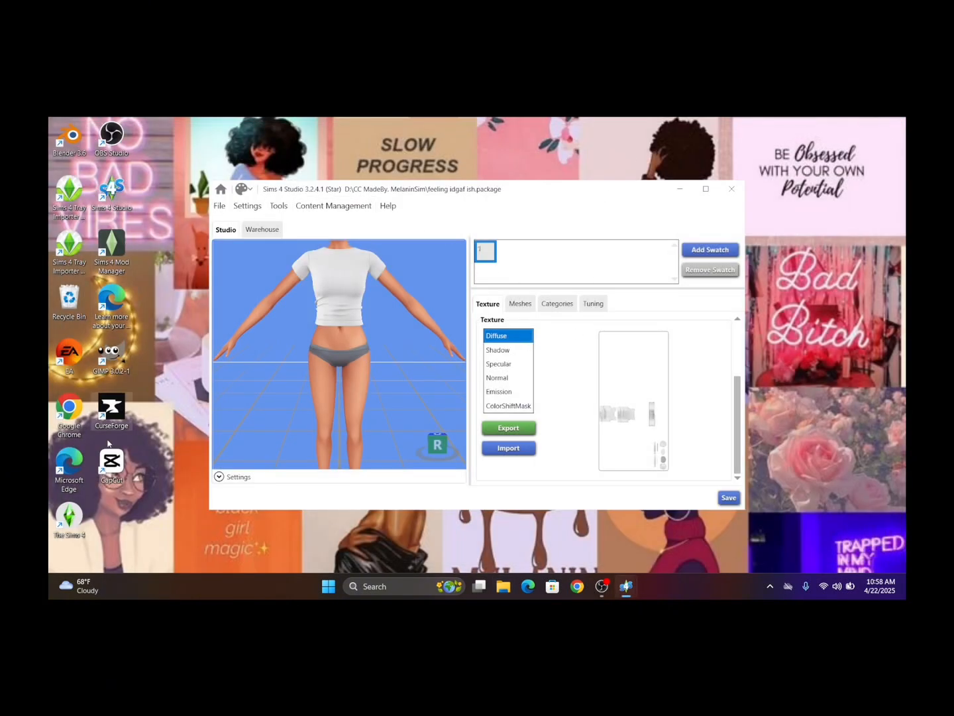
Launch GIMP and open the exported texture idgaf ish today.png.
double_click(112, 365)
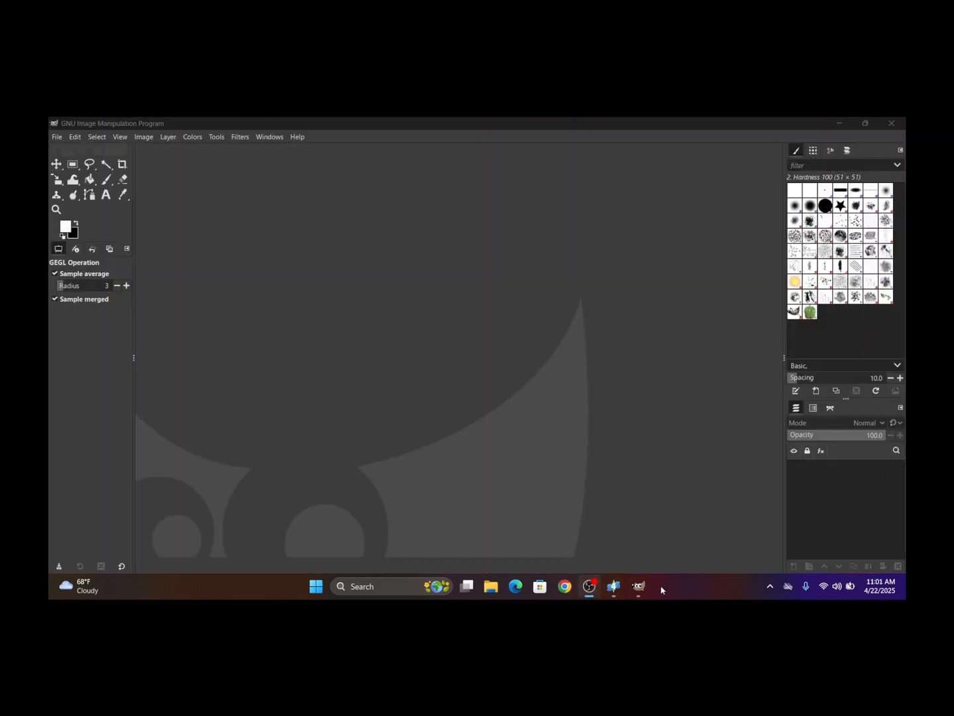
click(639, 587)
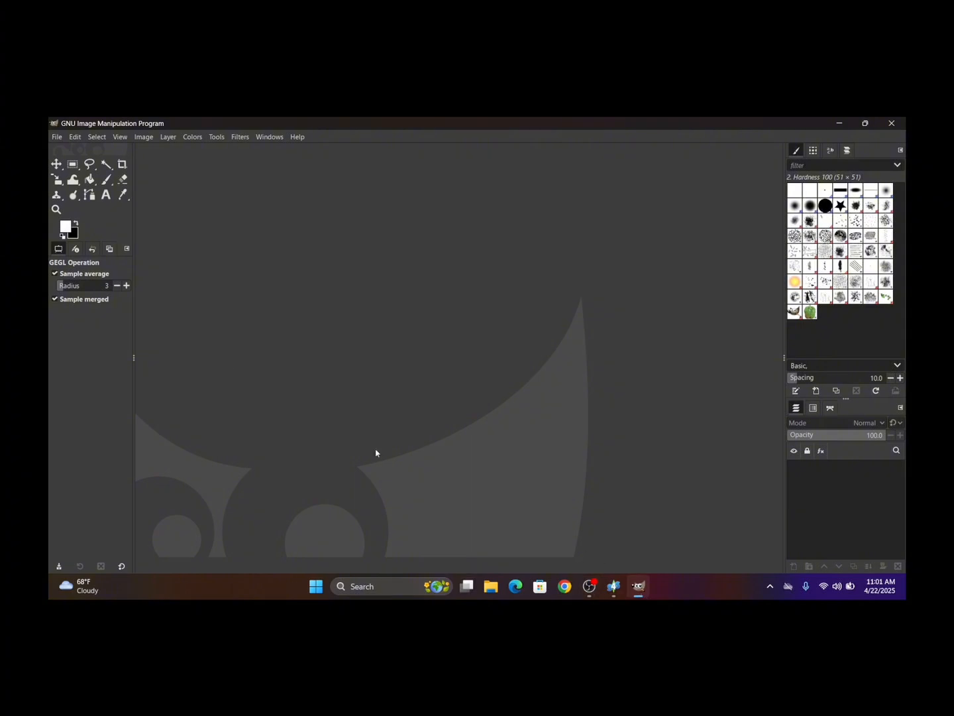
click(59, 141)
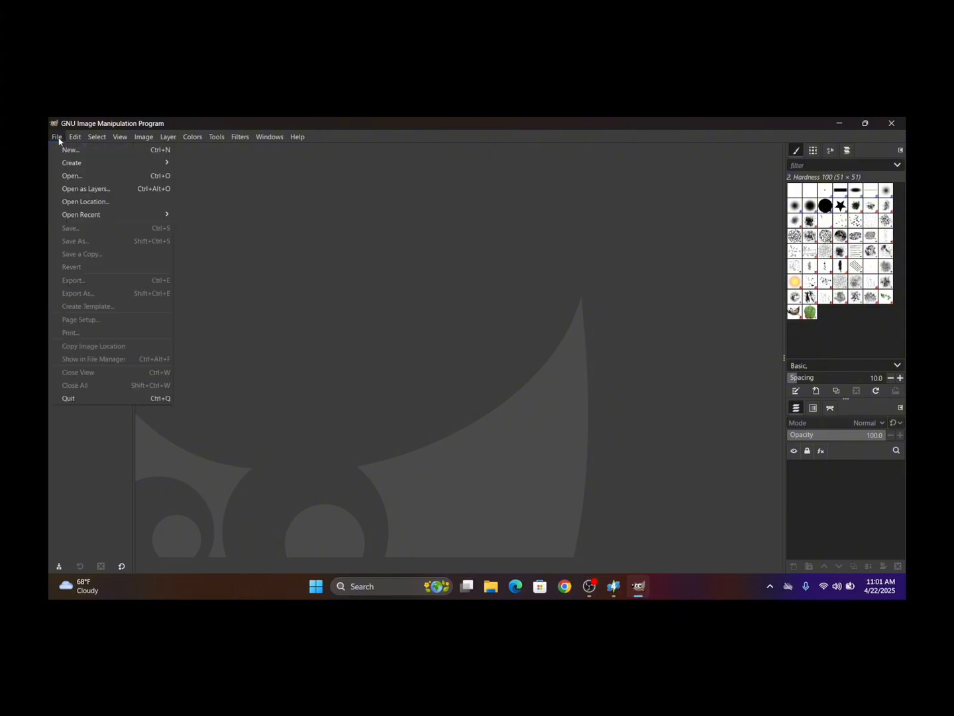
click(79, 177)
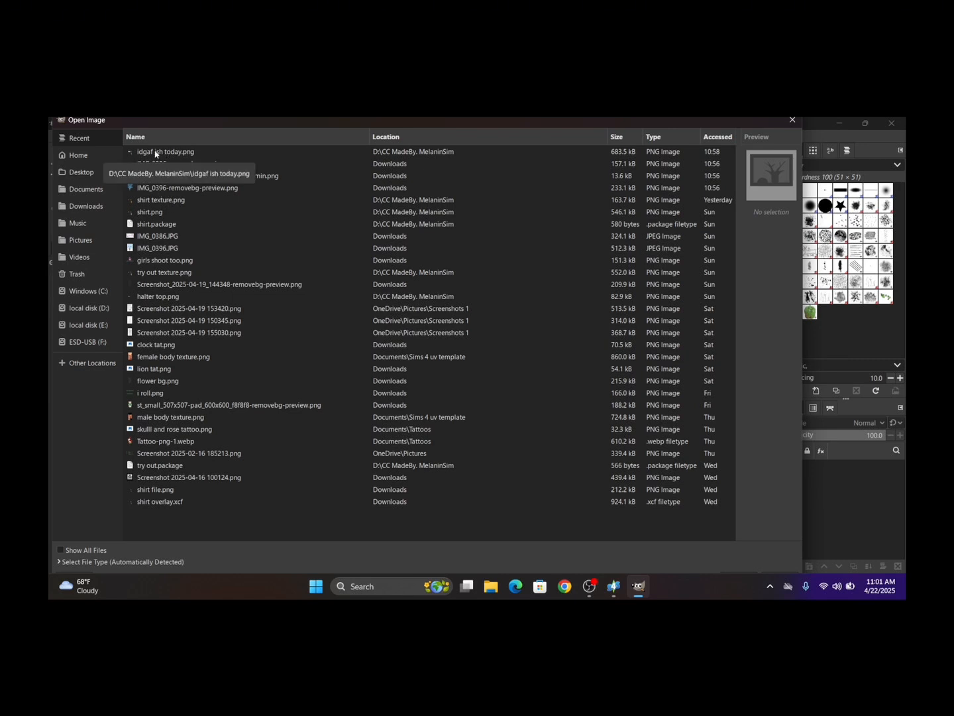
click(147, 152)
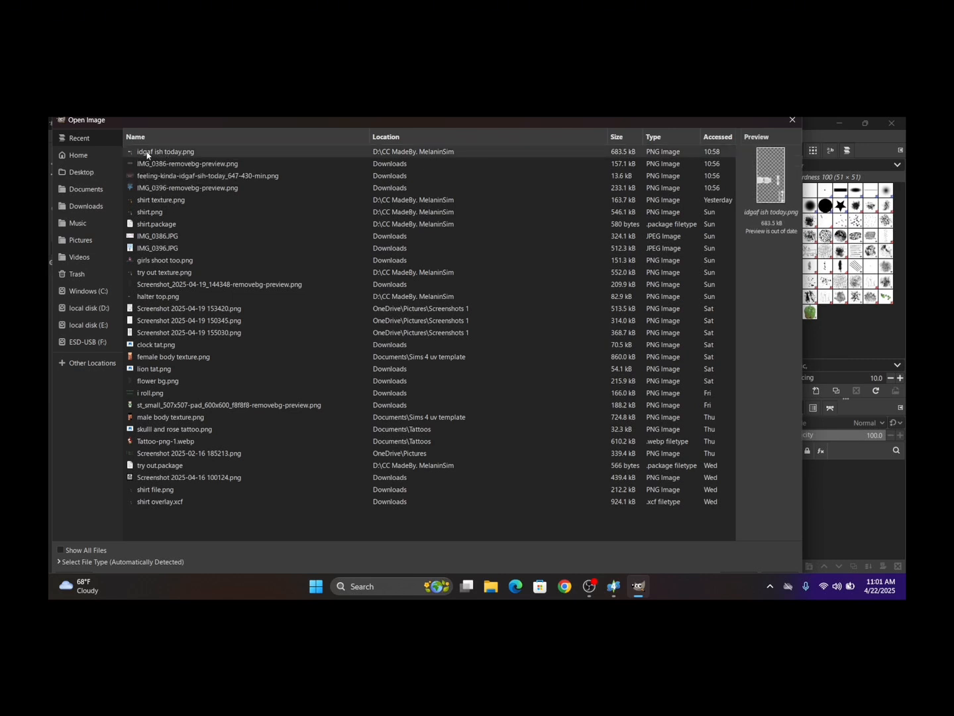
double_click(147, 152)
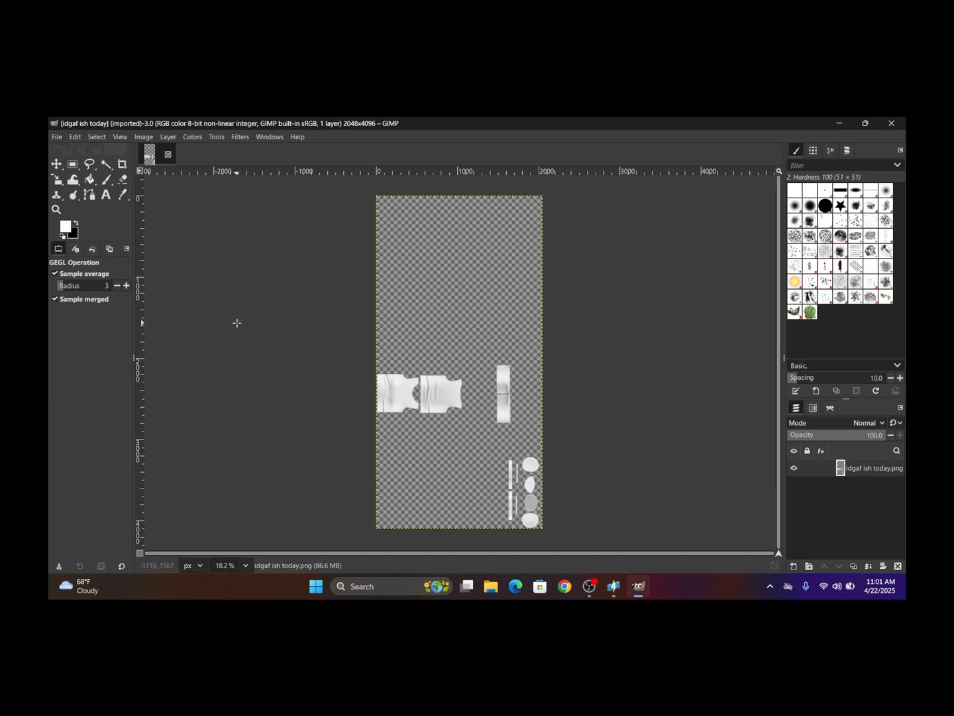
Start Colorize on the shirt texture and pick the purple colour b740bf.
key(z)
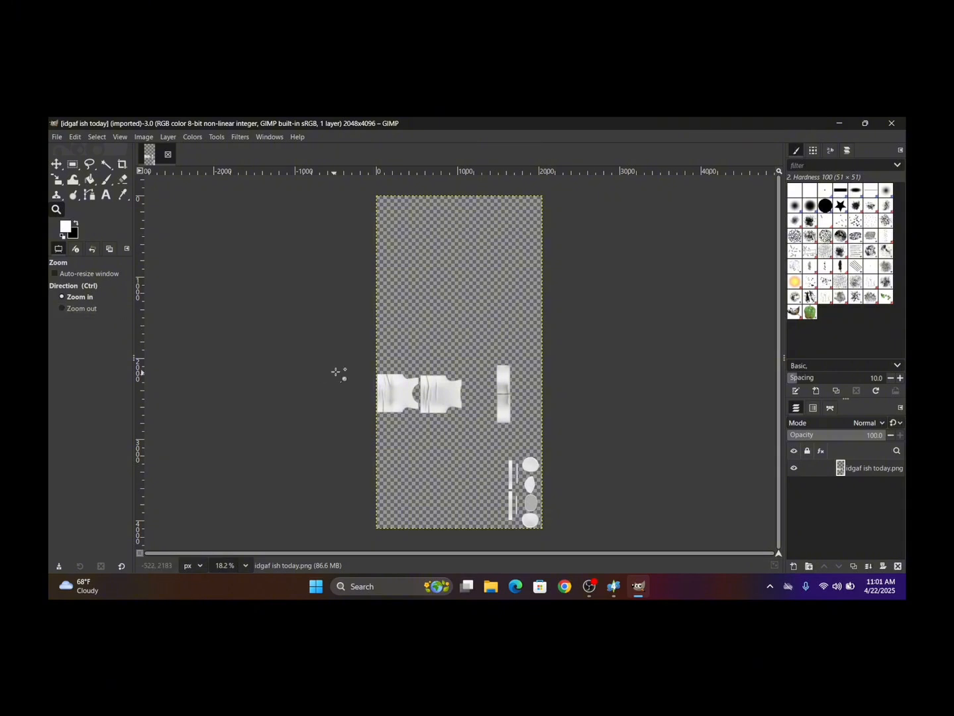
drag(386, 357, 464, 452)
drag(283, 214, 639, 422)
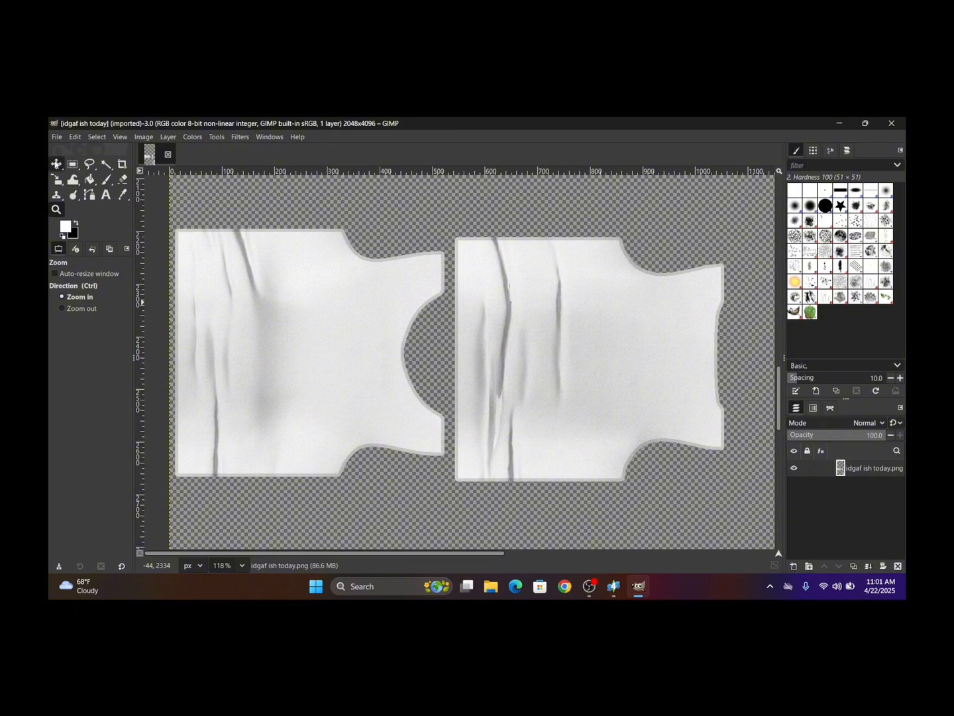
click(57, 163)
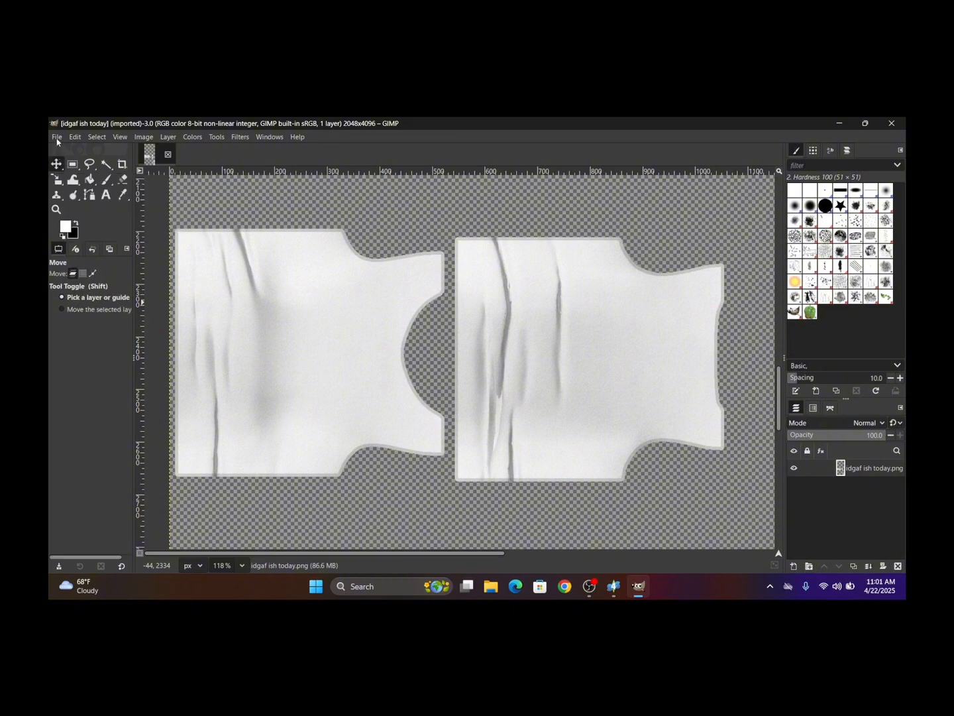
click(194, 137)
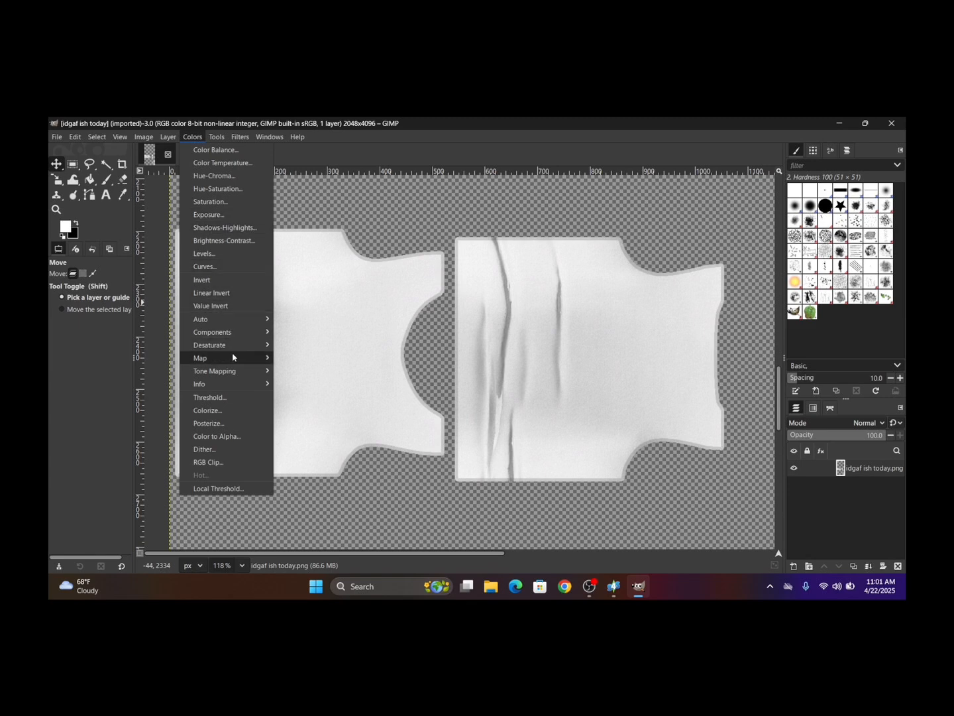
click(241, 416)
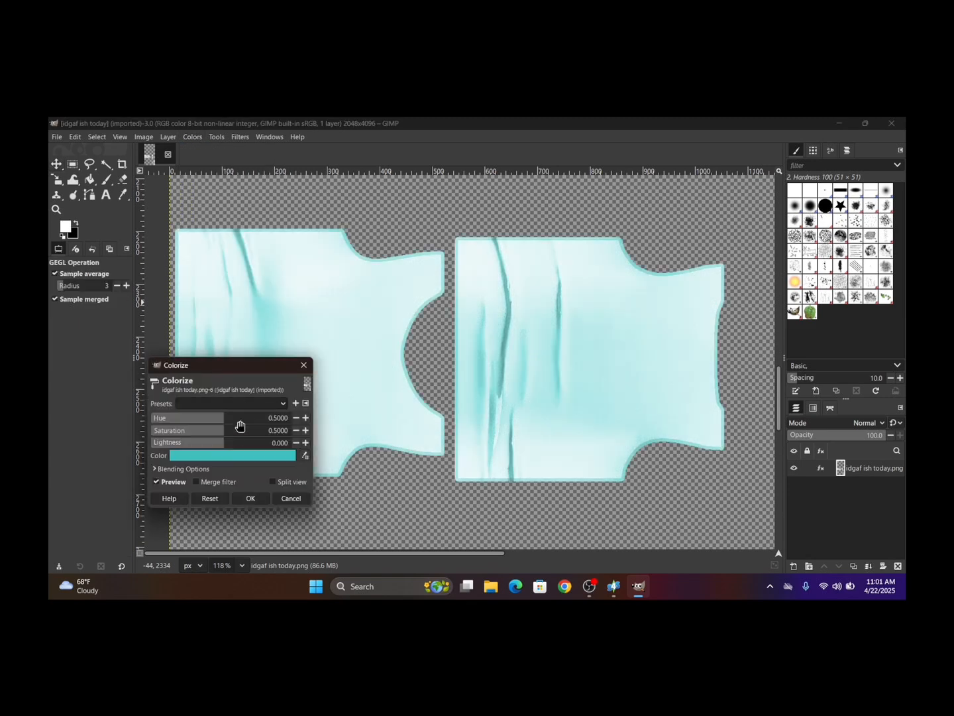
click(246, 457)
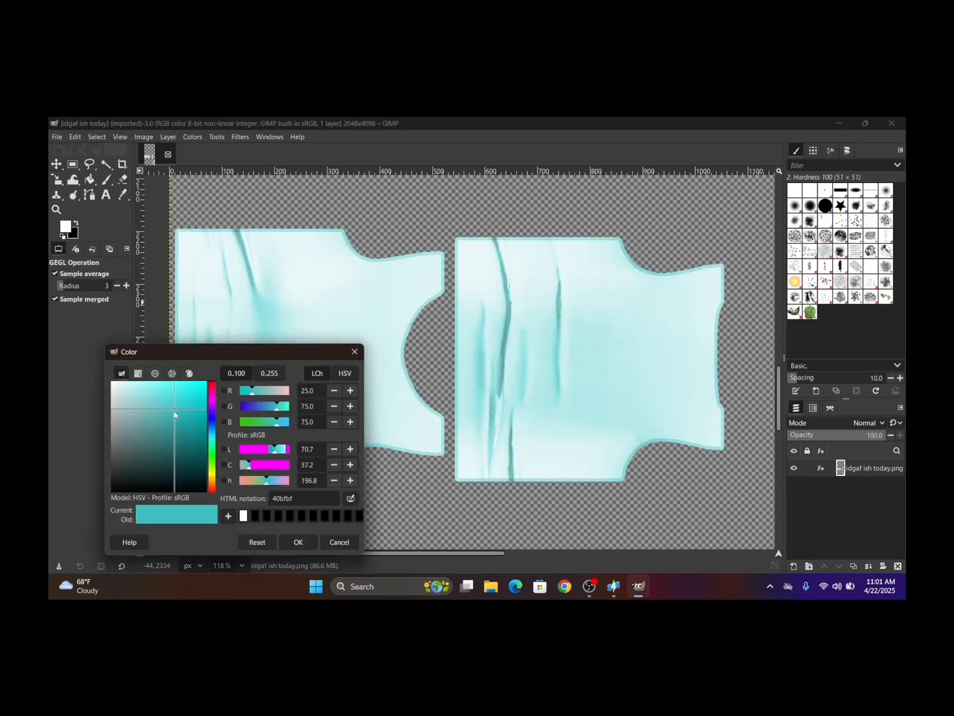
click(214, 432)
drag(214, 432, 213, 402)
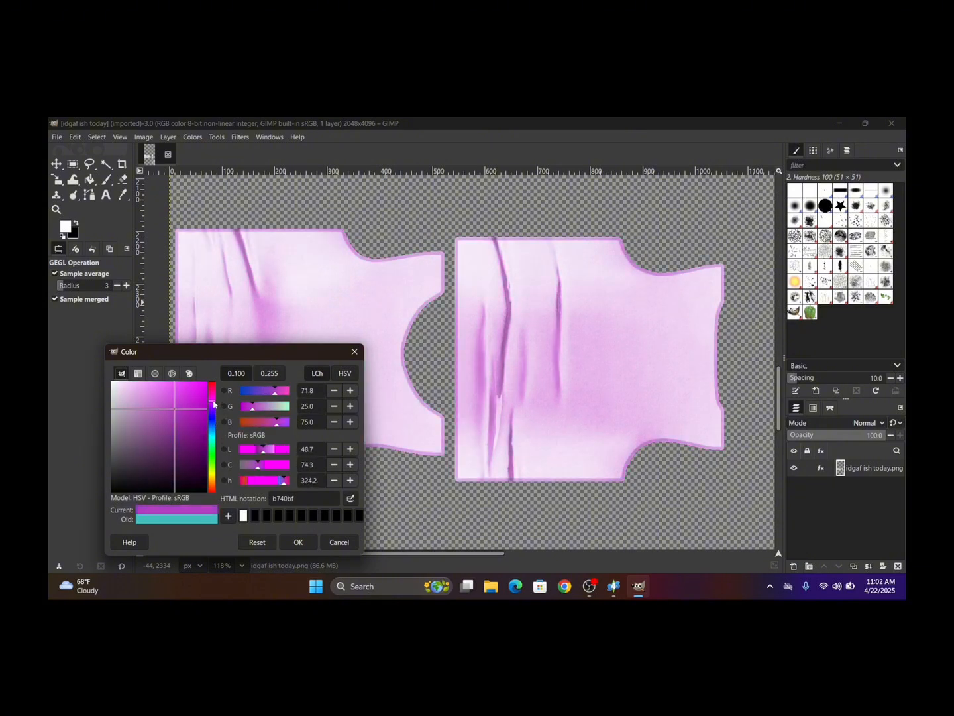
click(297, 544)
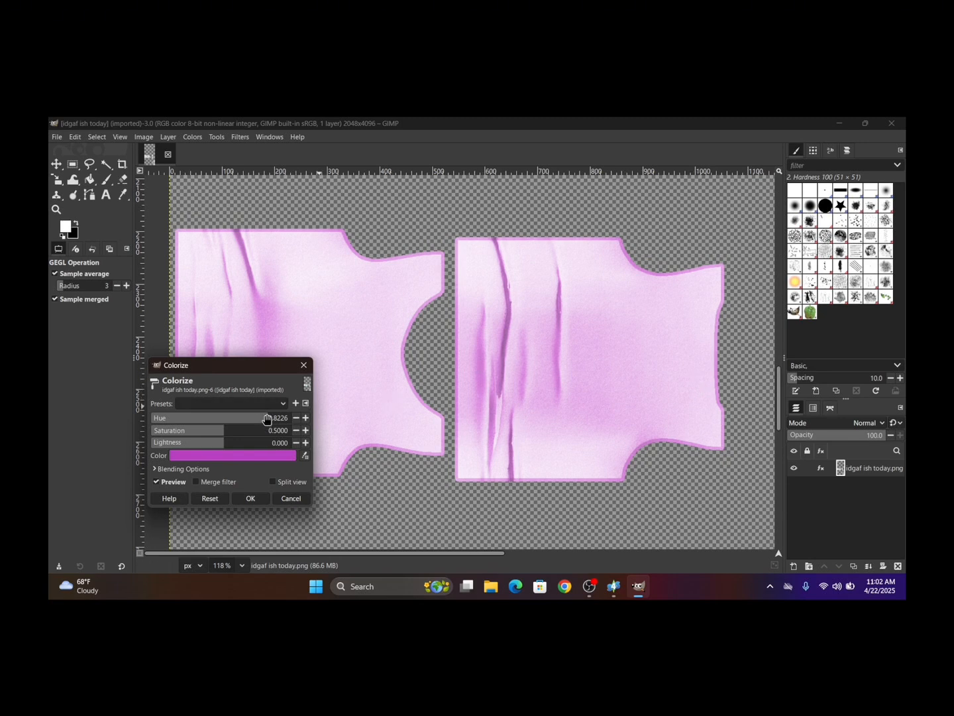
Set the Colorize hue to 0.7774 and saturation to 1.0000, and apply the recolour to the shirt texture.
mouse_move(263, 418)
mouse_down()
mouse_move(176, 426)
mouse_move(289, 431)
mouse_move(146, 430)
mouse_move(299, 432)
mouse_move(277, 417)
mouse_move(254, 422)
mouse_up()
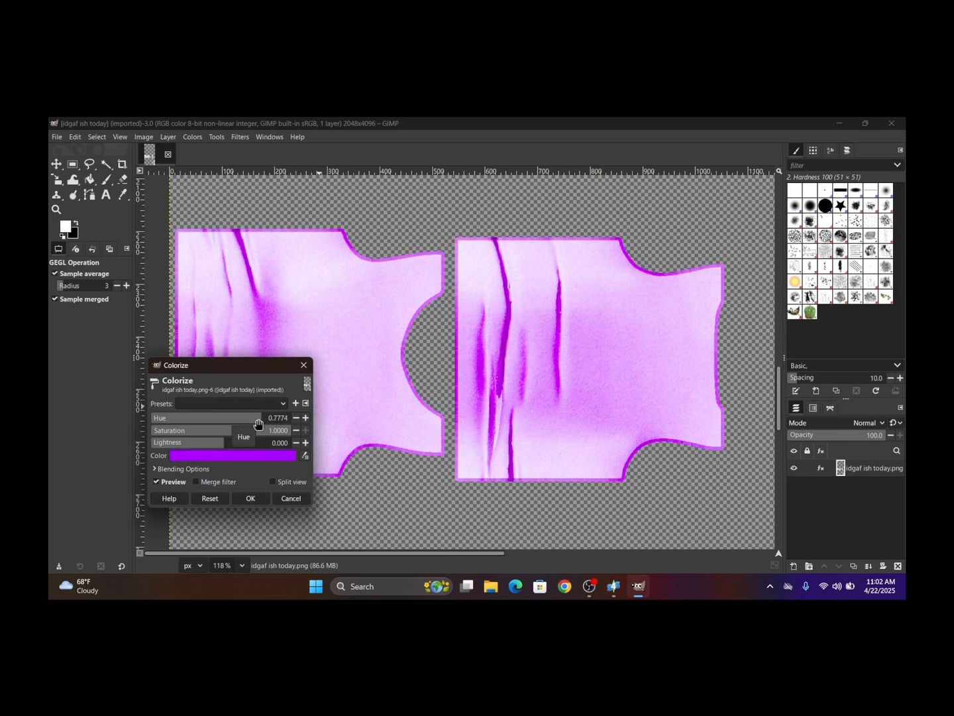
click(592, 589)
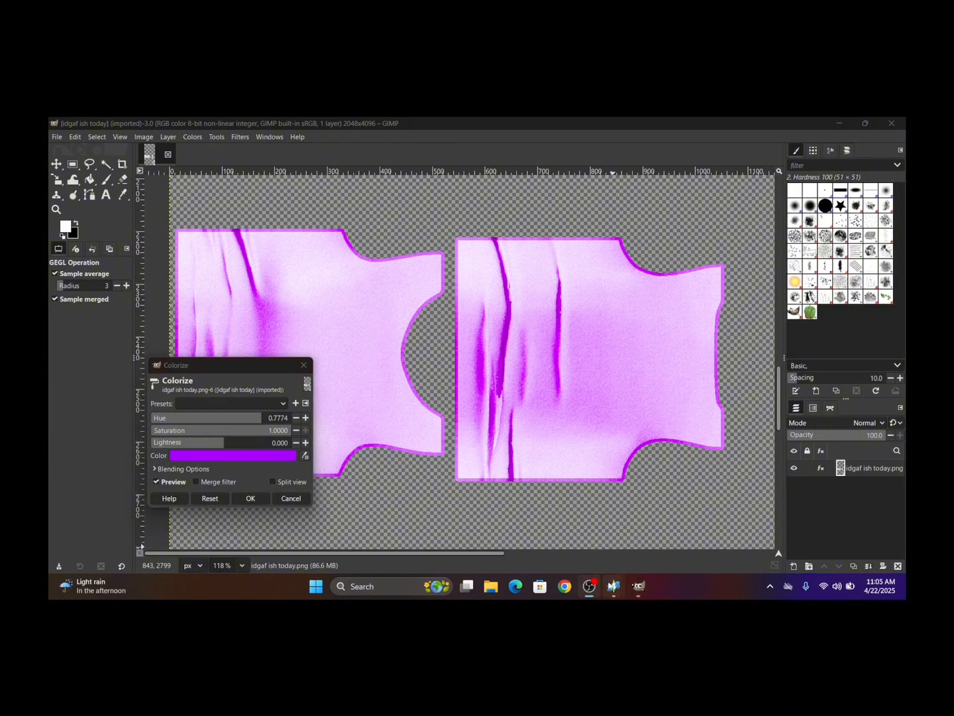
click(631, 588)
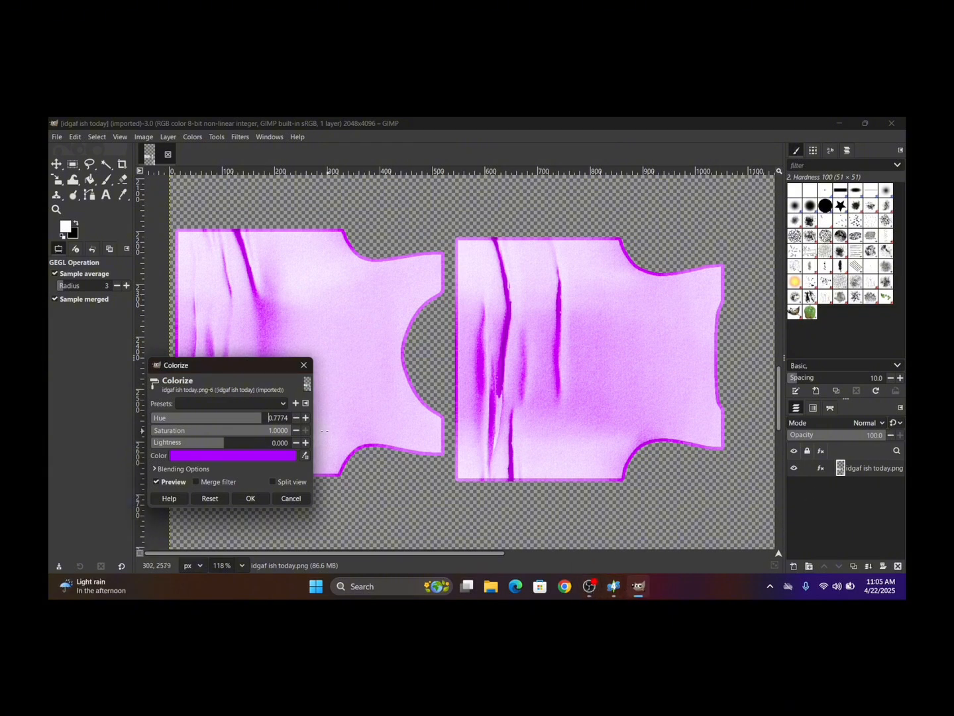
click(251, 499)
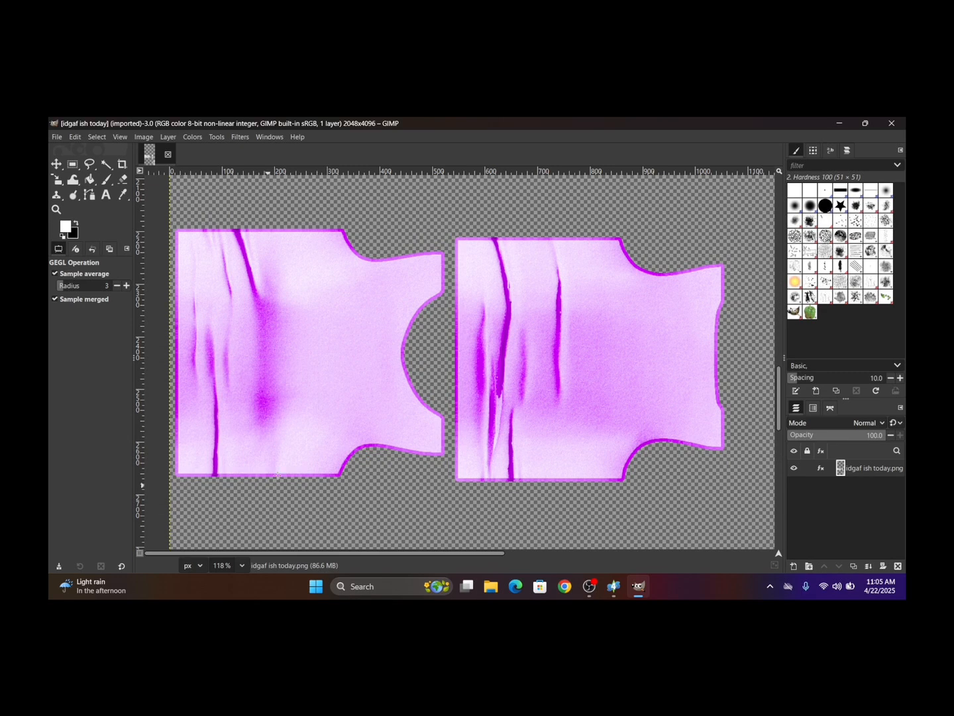
Browse the Downloads folder for the shirt graphic in the open-image dialog and preview IMG_0386-removebg-preview.png.
click(57, 137)
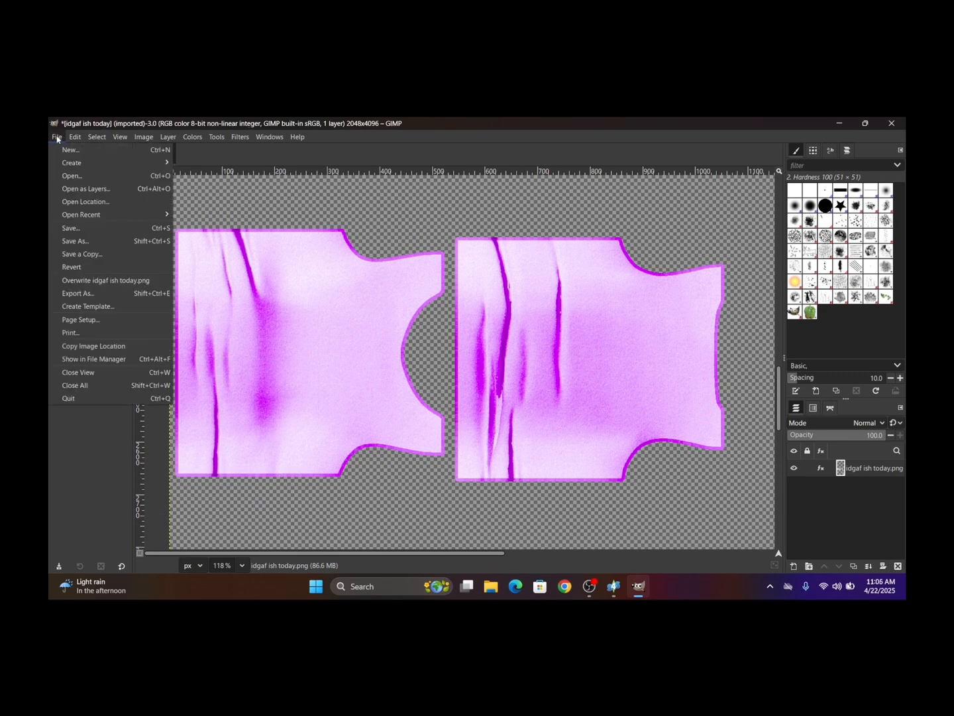
click(67, 176)
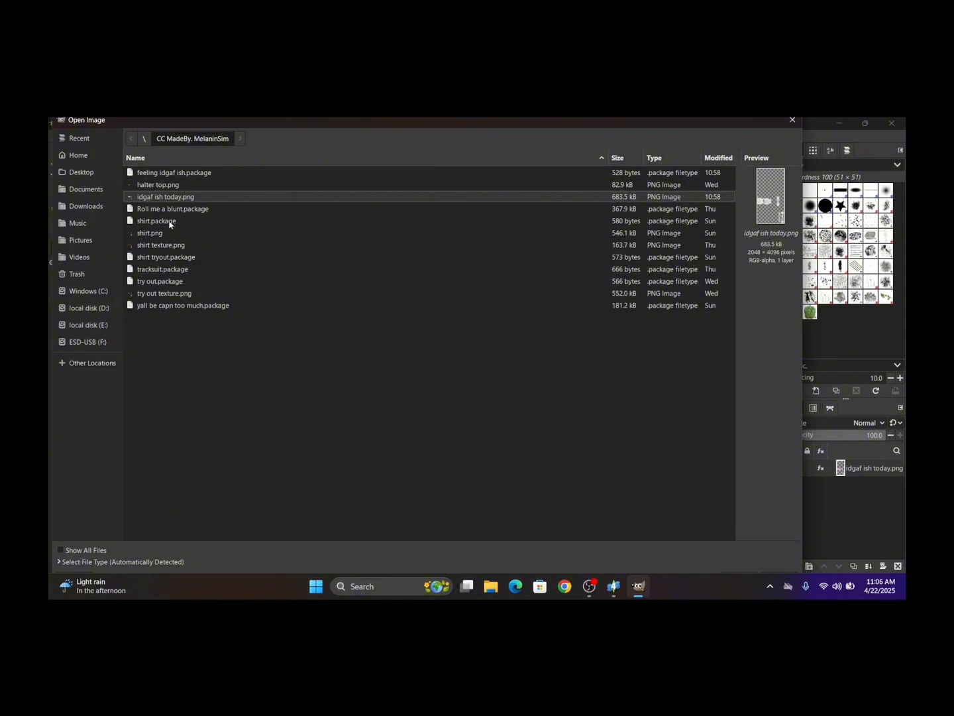
click(76, 208)
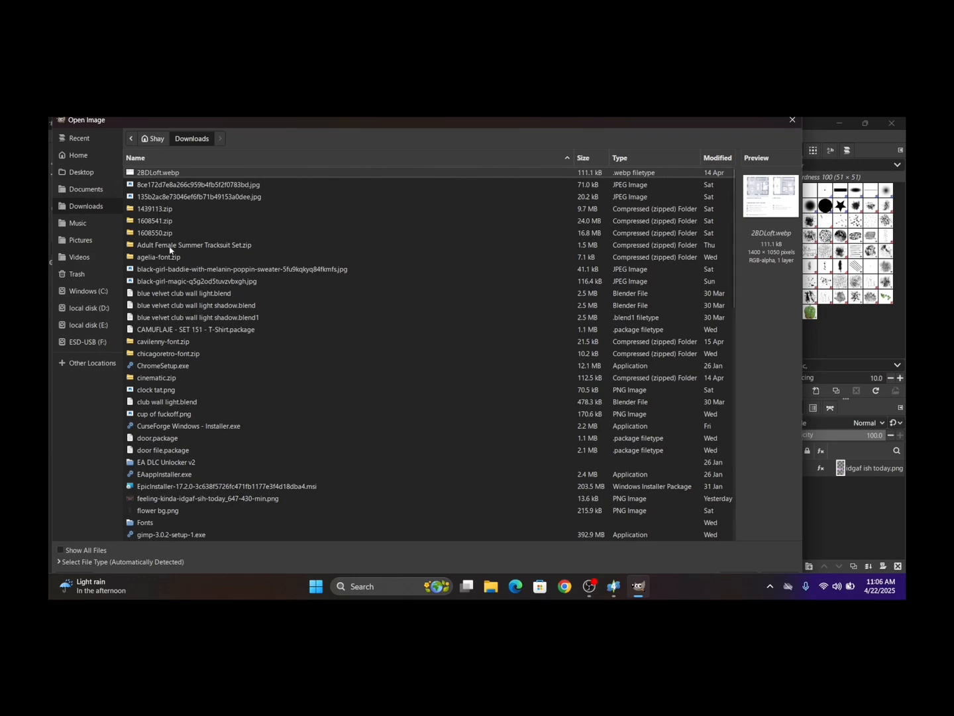
scroll(171, 265, down, 5)
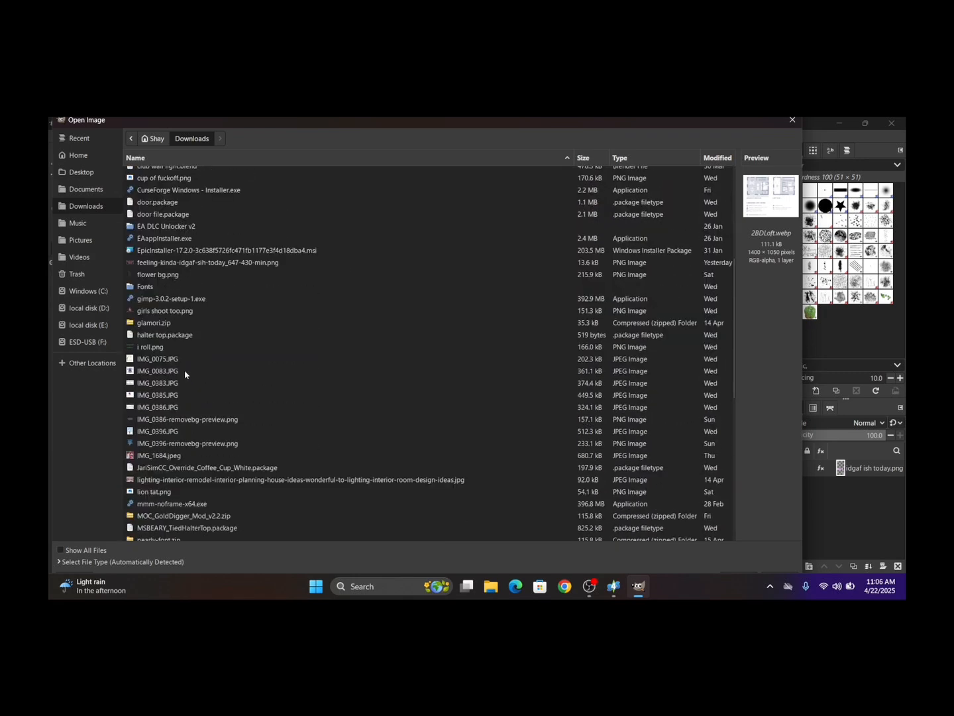
scroll(186, 403, down, 3)
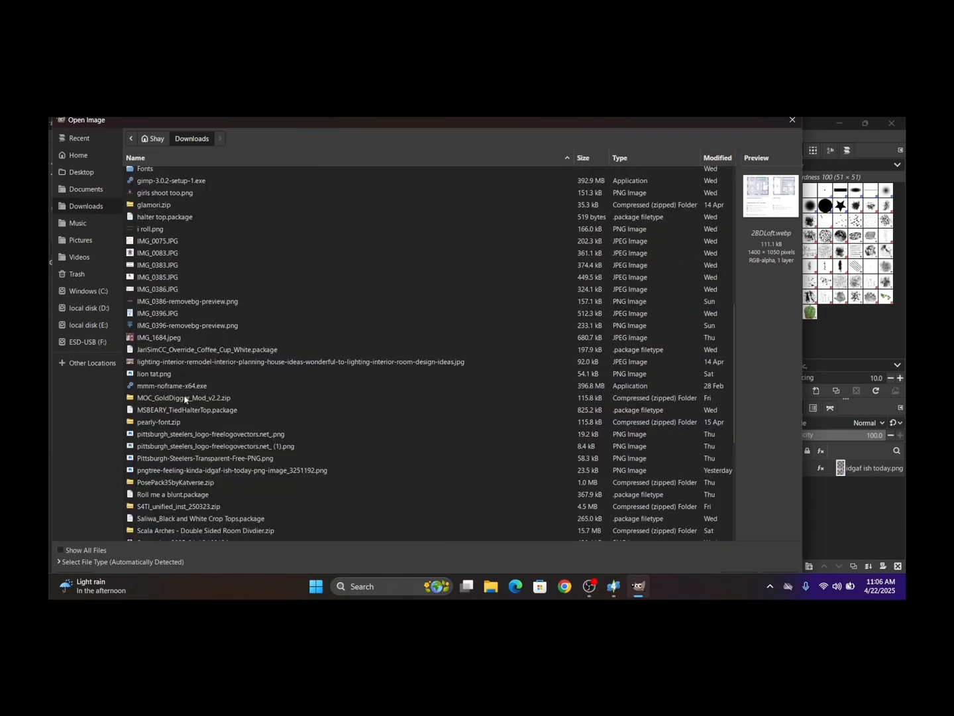
click(159, 303)
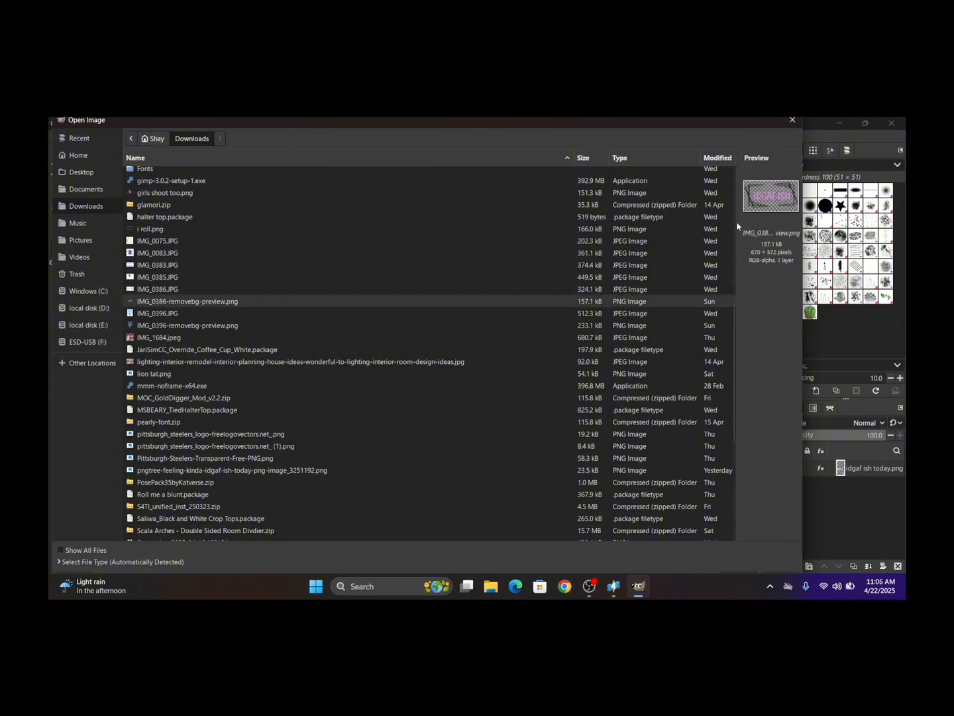
scroll(168, 394, down, 5)
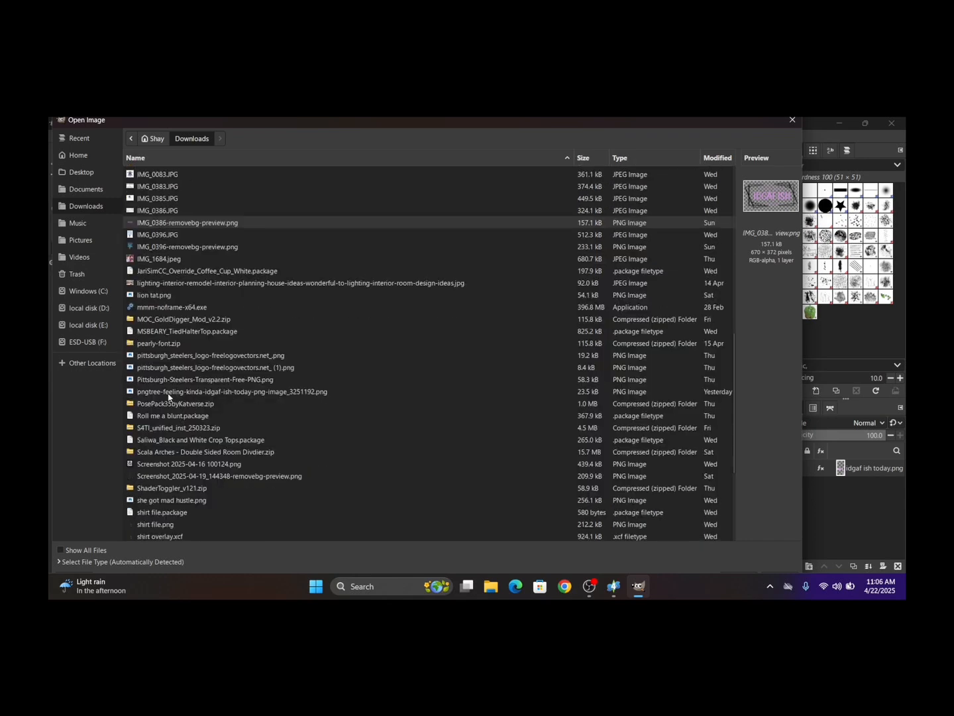
scroll(168, 396, up, 10)
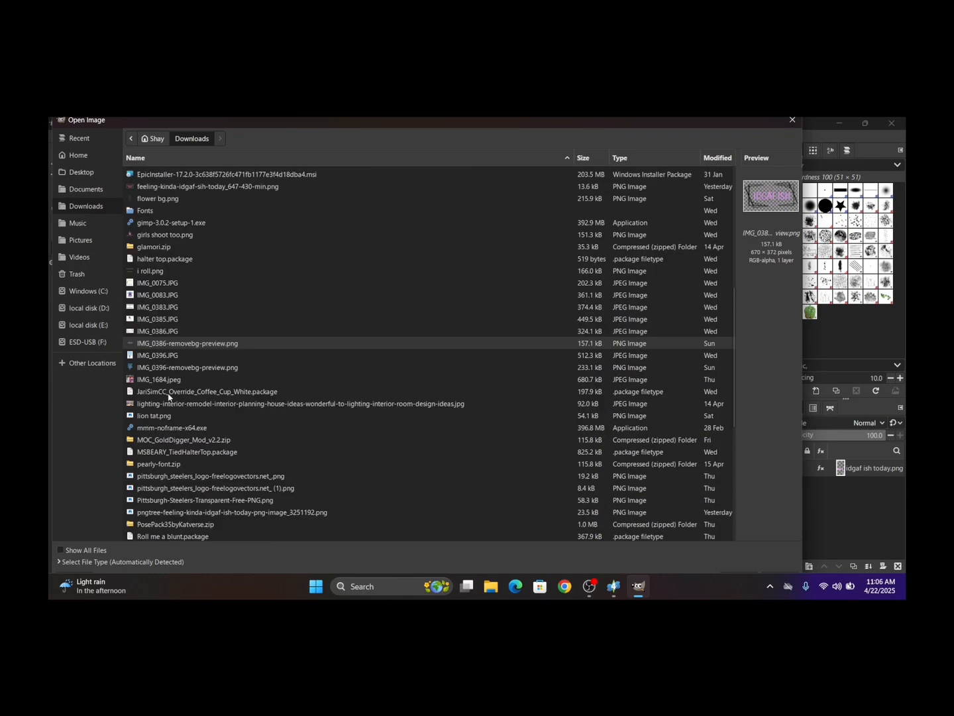
scroll(169, 396, up, 2)
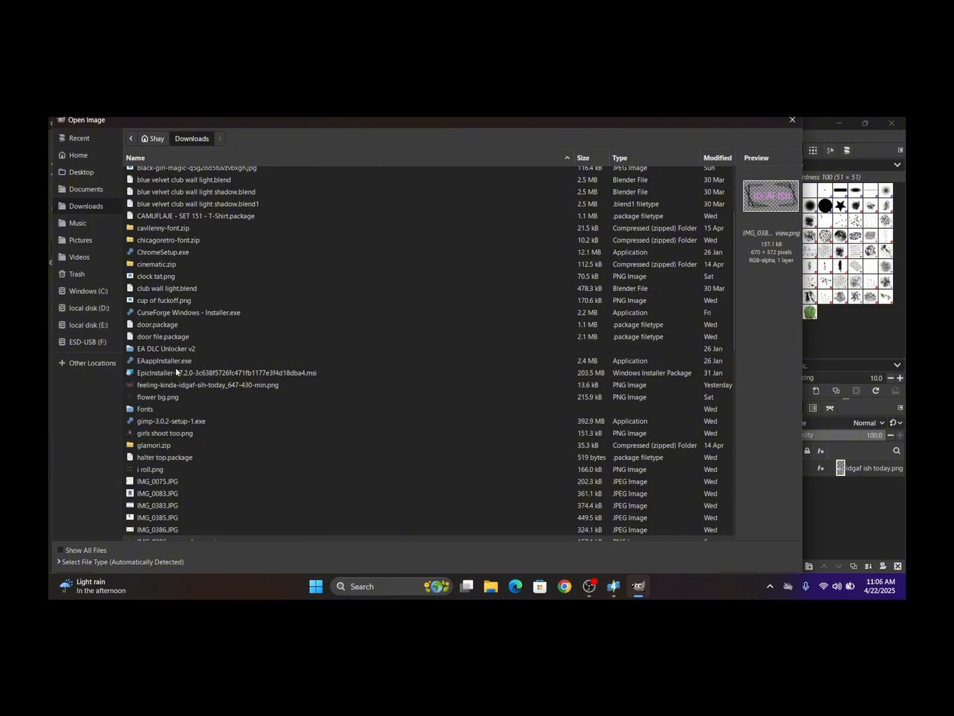
scroll(173, 372, up, 2)
scroll(176, 371, up, 1)
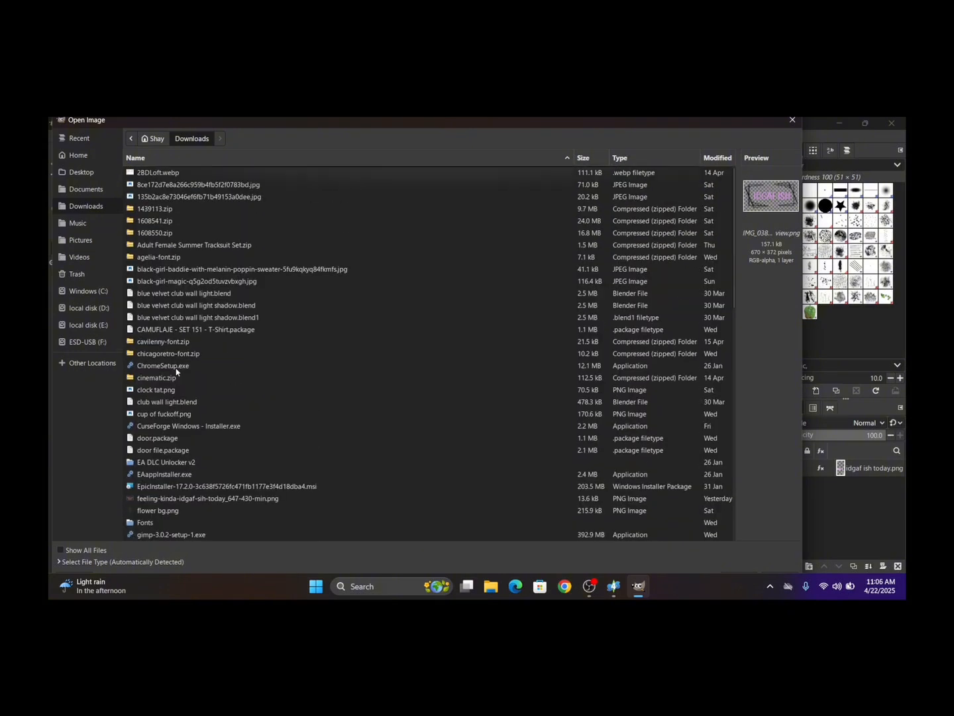
scroll(176, 372, down, 2)
scroll(176, 372, down, 3)
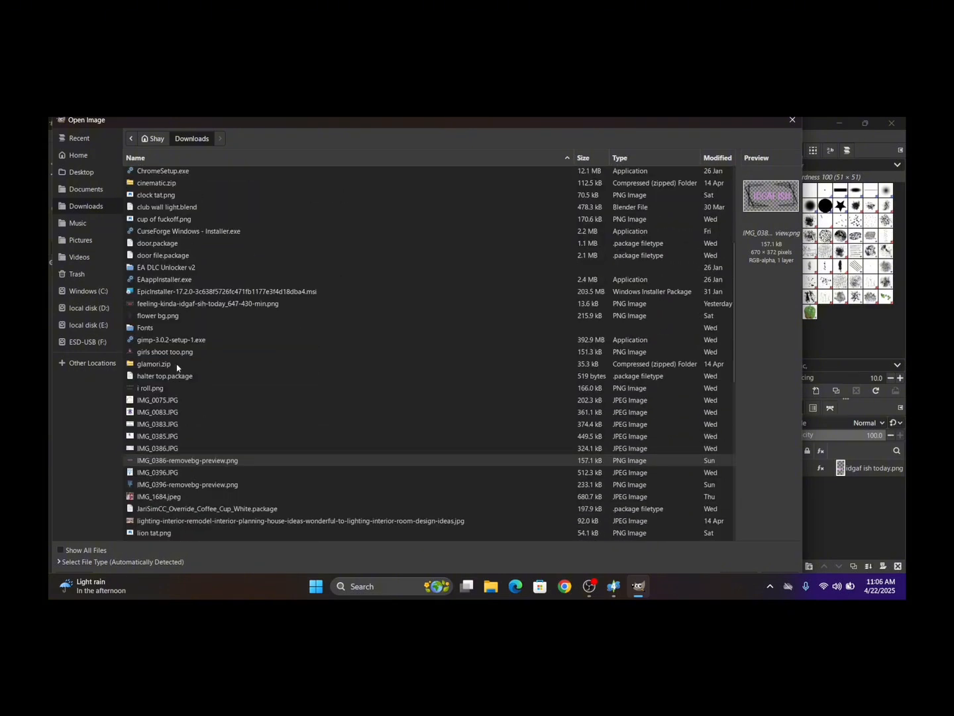
scroll(177, 368, down, 4)
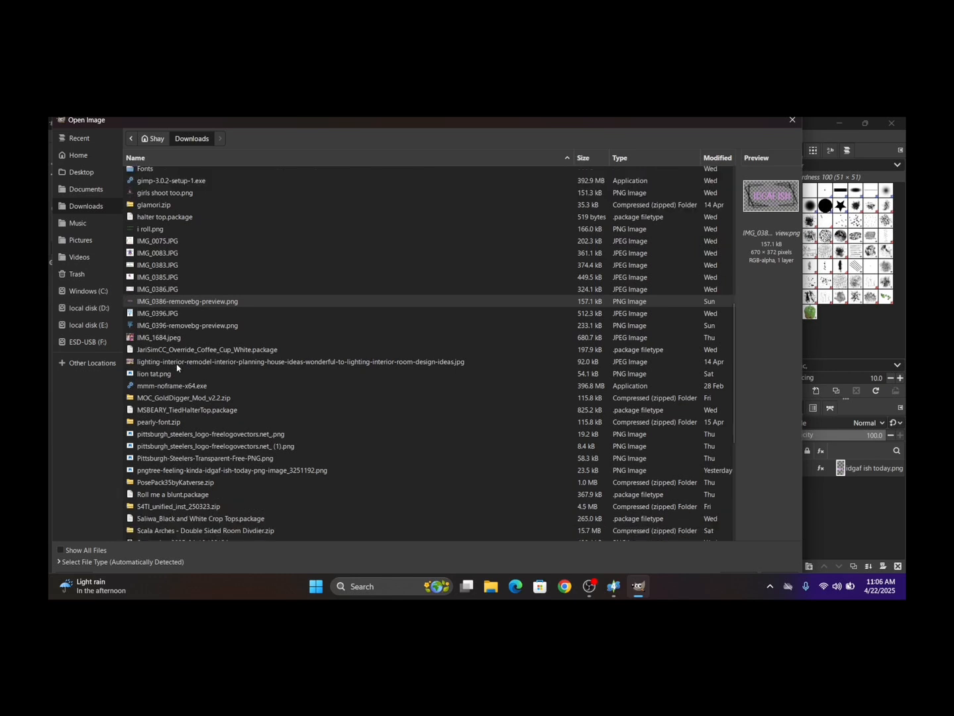
Open the graphic feeling-kinda-idgaf-sih-today_647-430-min.png from the CC MadeBy. MelaninSim folder as a separate image.
click(595, 591)
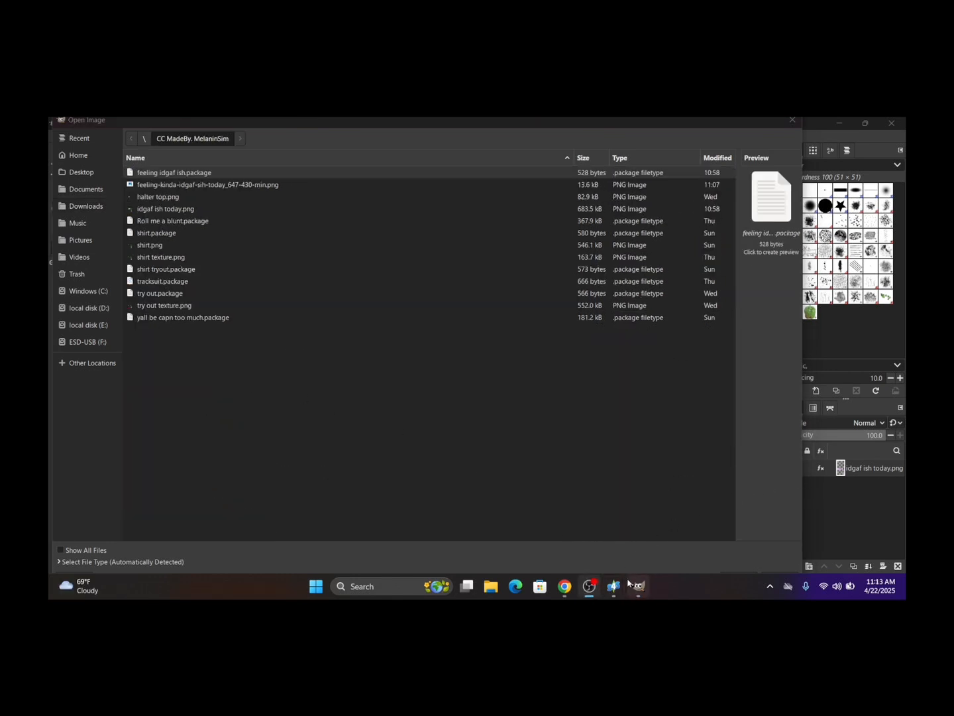
click(636, 593)
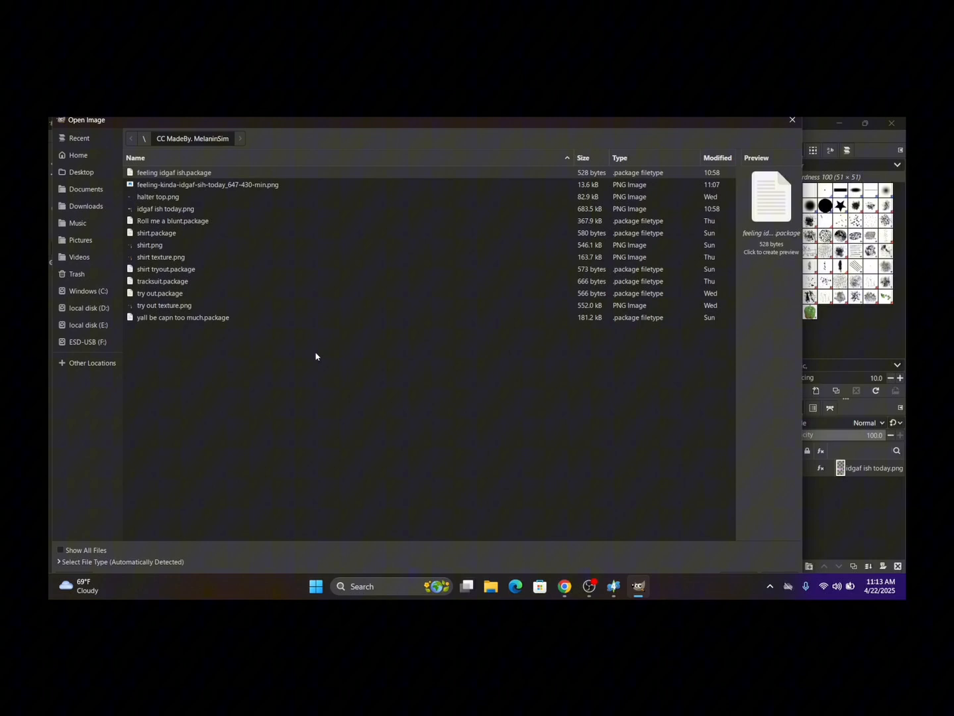
click(176, 187)
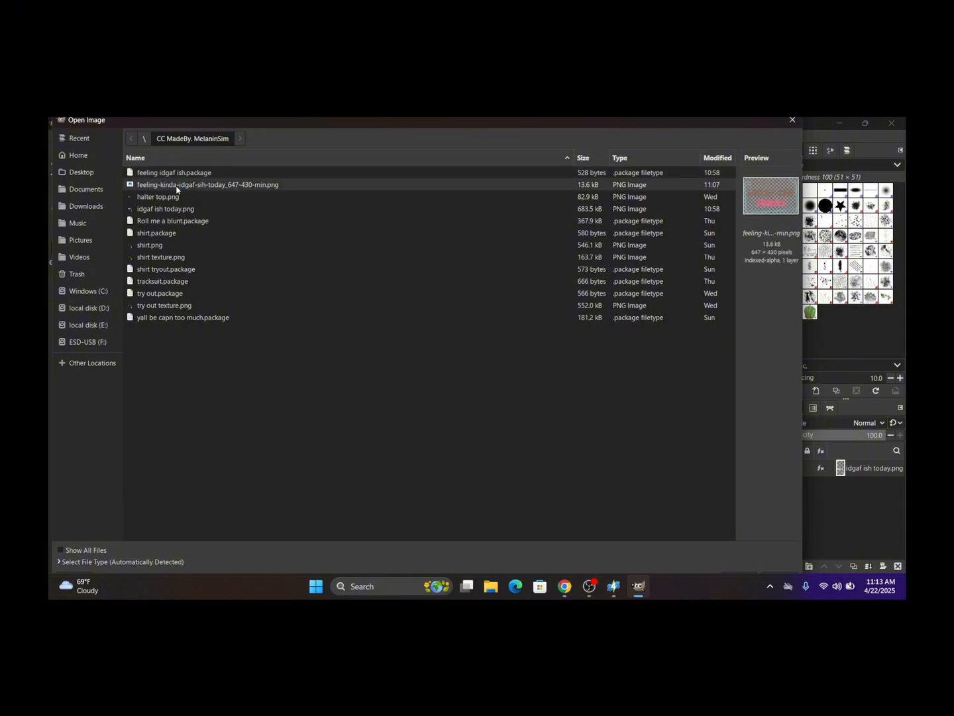
double_click(176, 186)
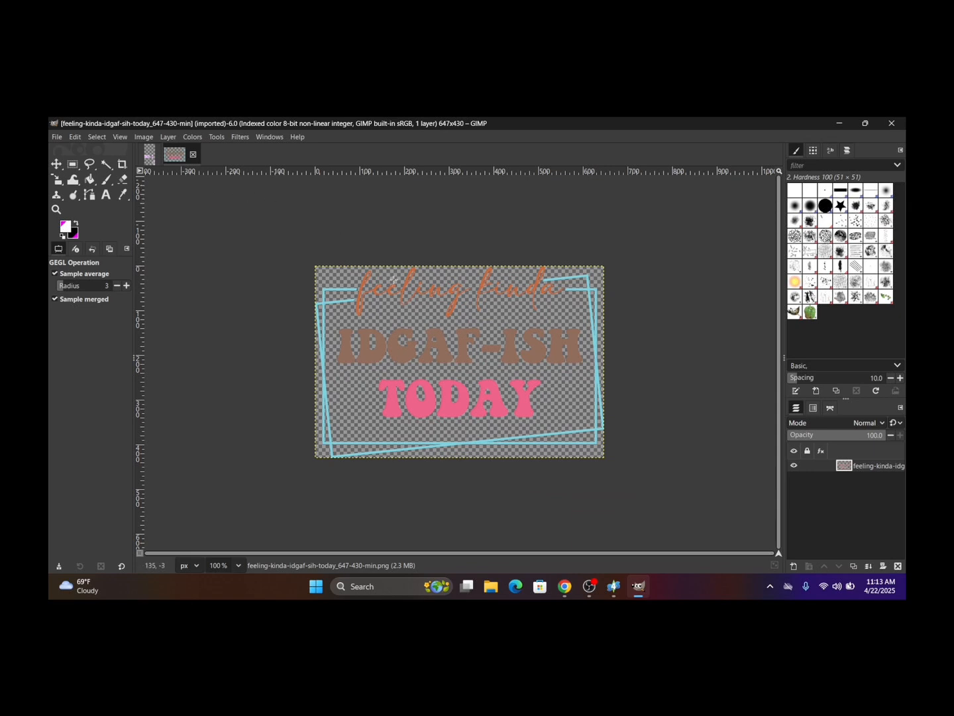
click(589, 591)
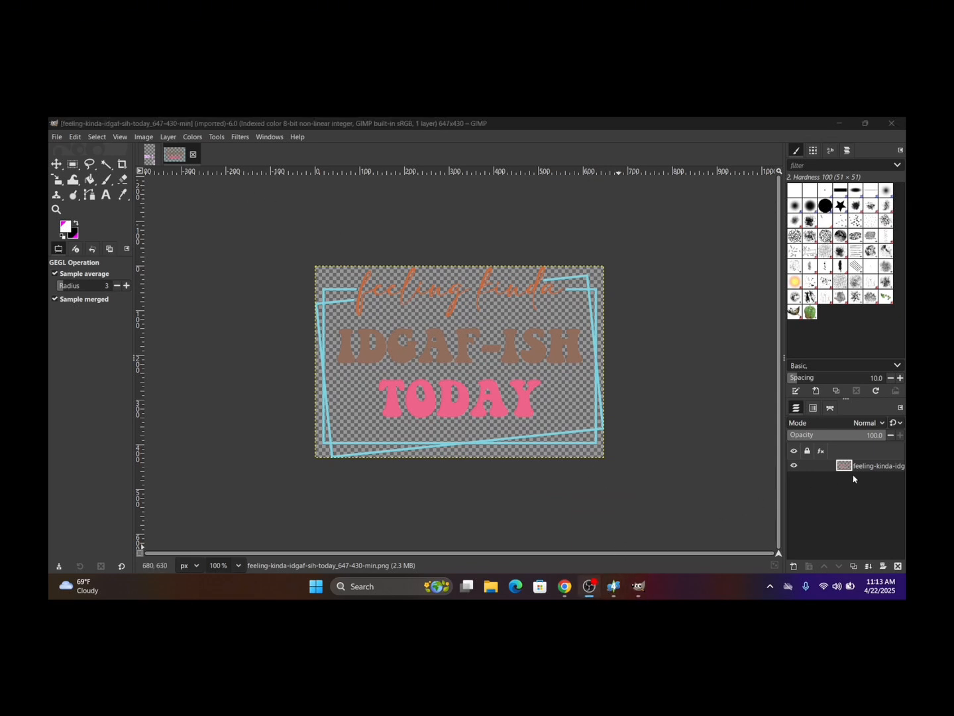
click(640, 587)
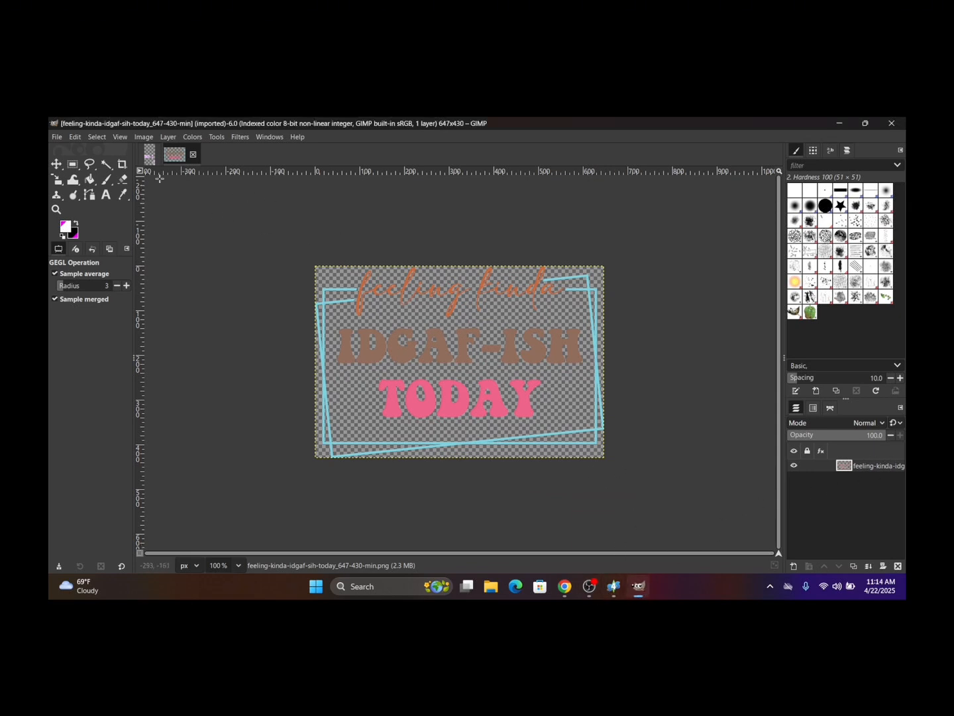
Rotate the whole feeling-kinda graphic image 90° clockwise to match the sideways orientation of the shirt texture.
click(151, 154)
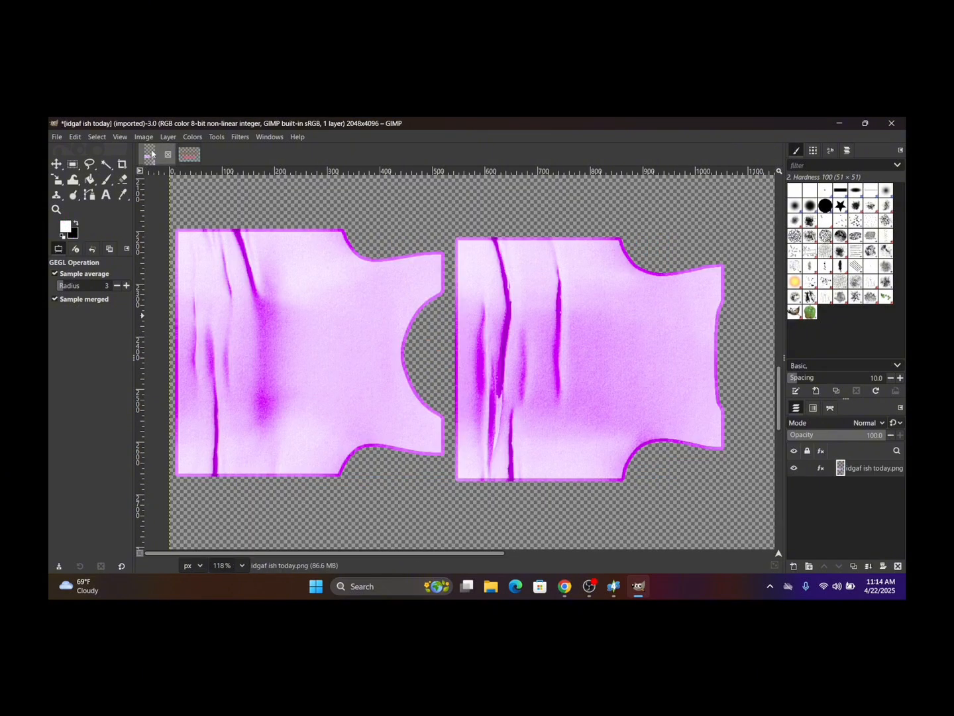
click(189, 153)
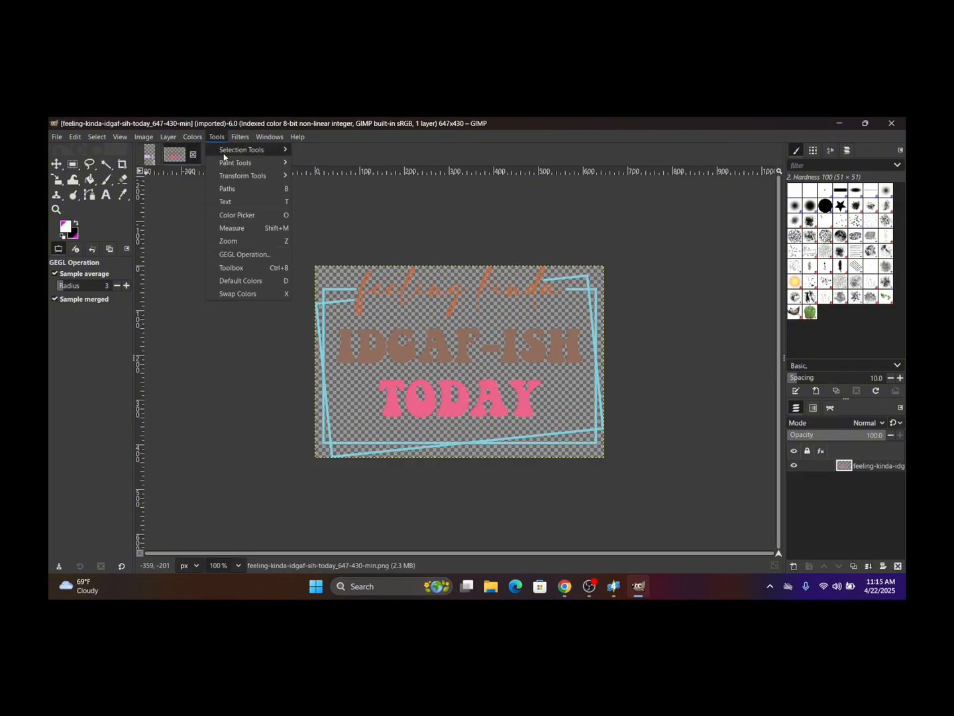
mouse_move(240, 178)
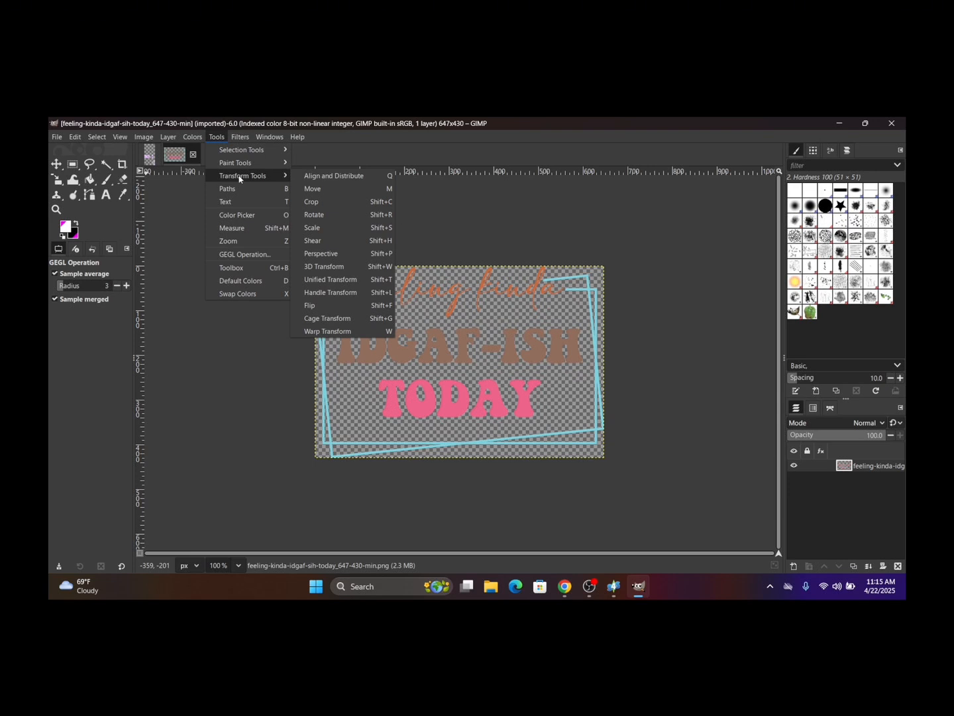
mouse_move(192, 136)
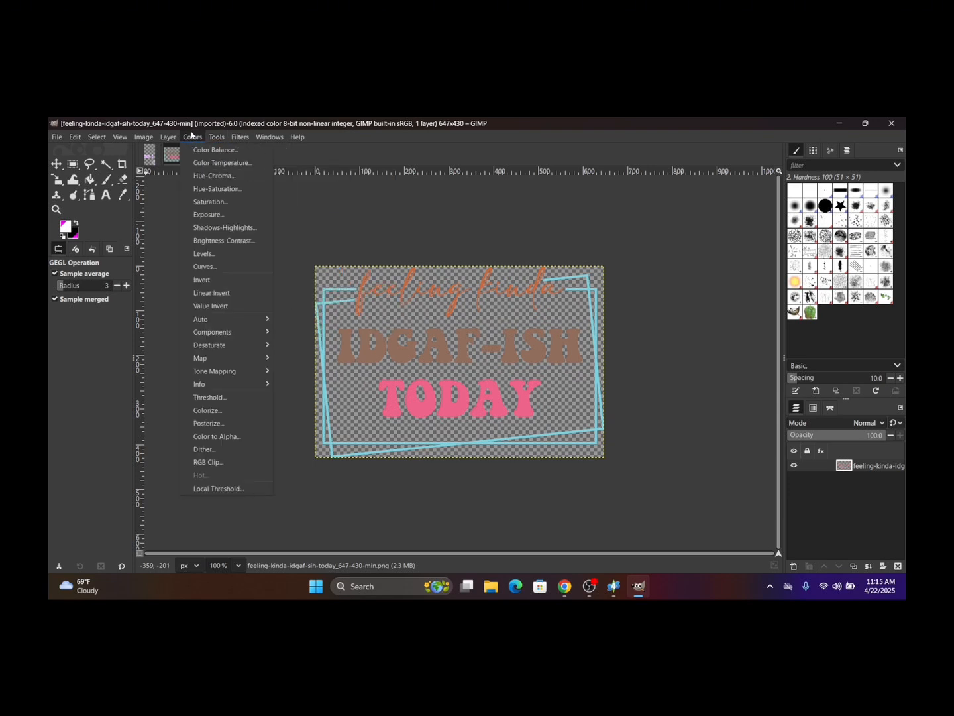
mouse_move(147, 139)
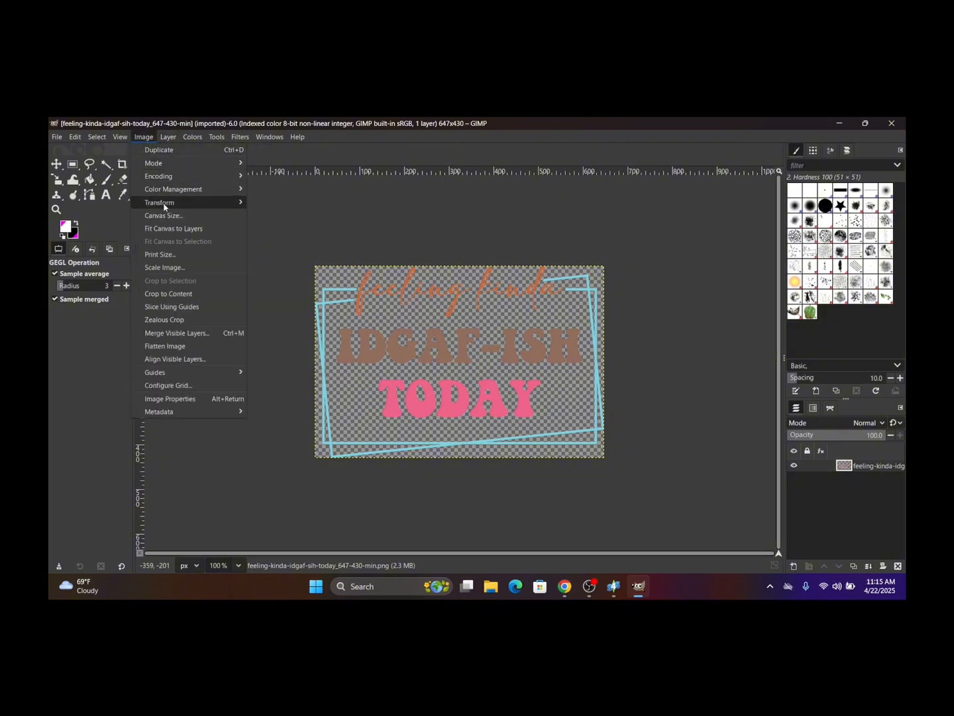
mouse_move(164, 206)
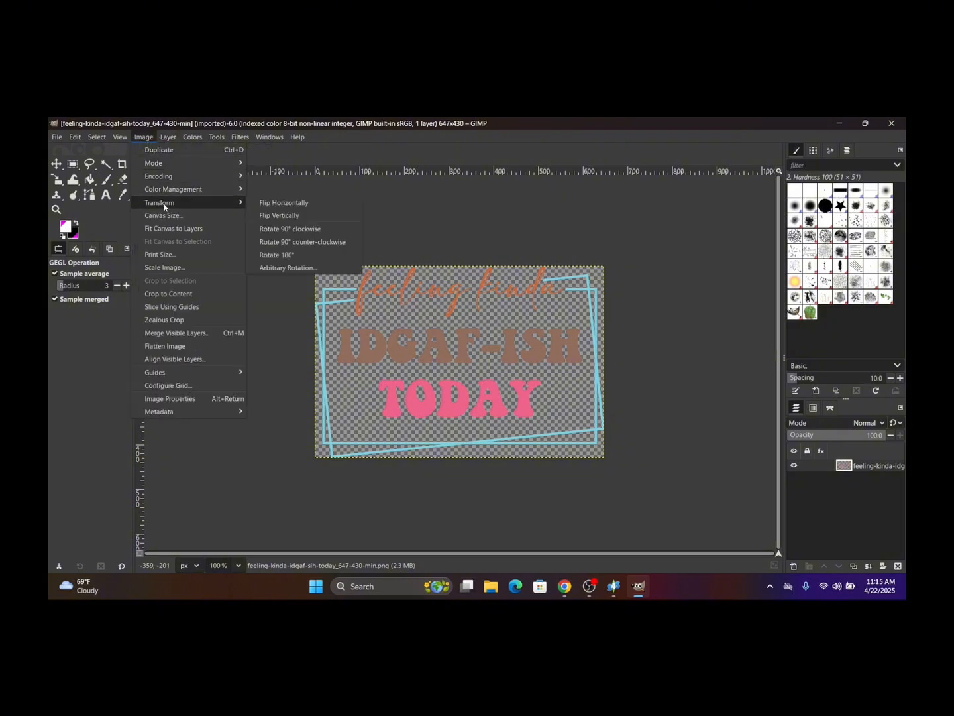
click(301, 232)
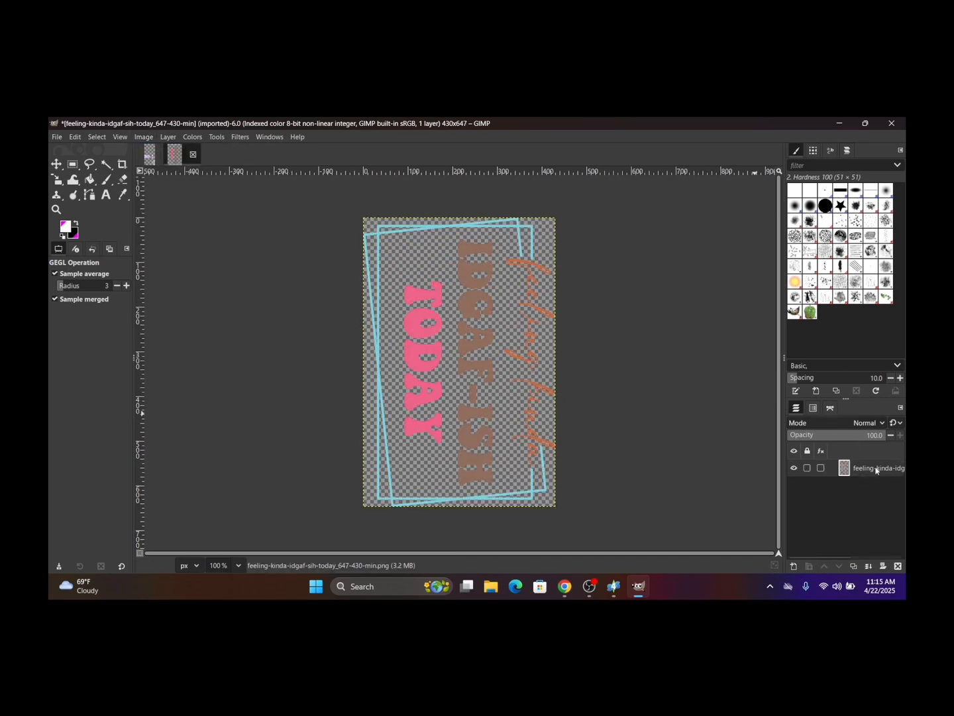
Copy the rotated graphic's layer into the shirt texture image and move it with the Scale tool over the left shirt piece.
drag(876, 469, 825, 467)
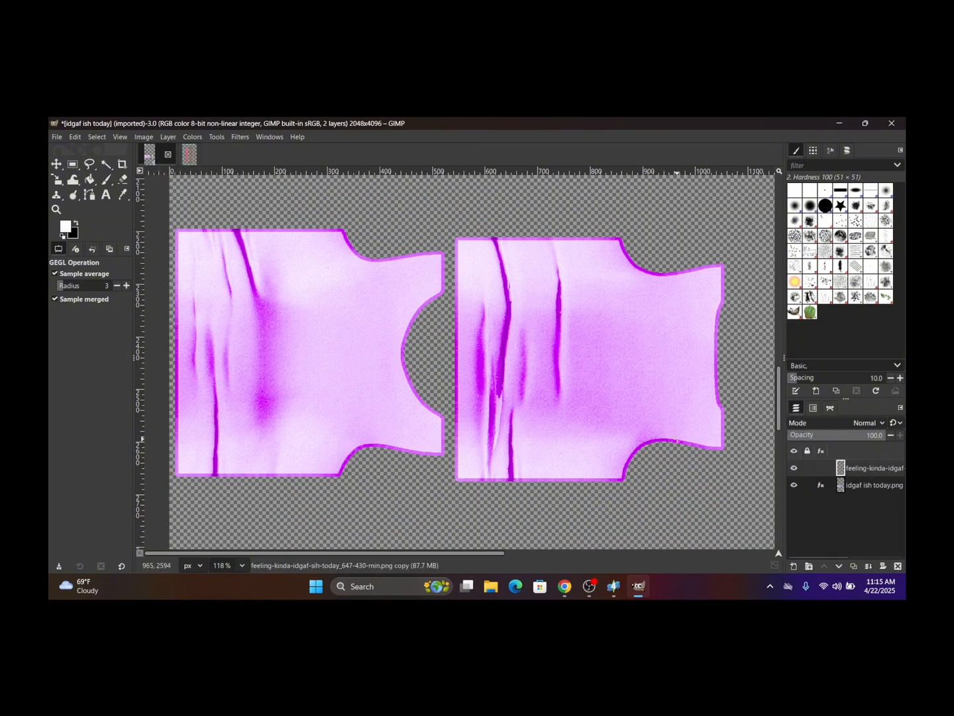
scroll(682, 435, up, 10)
scroll(681, 435, up, 10)
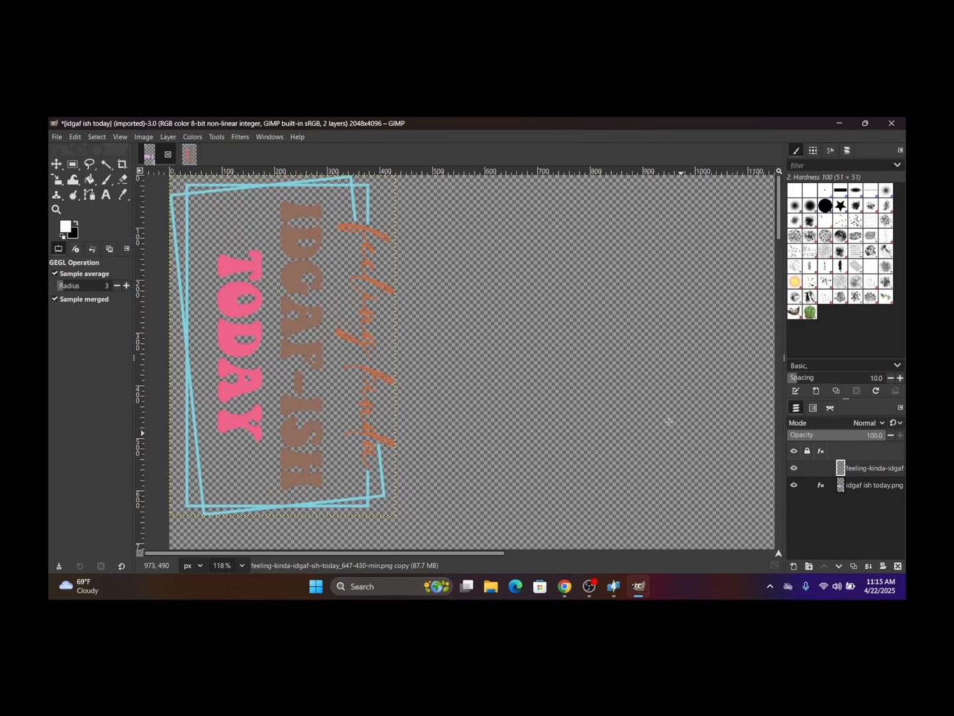
click(56, 179)
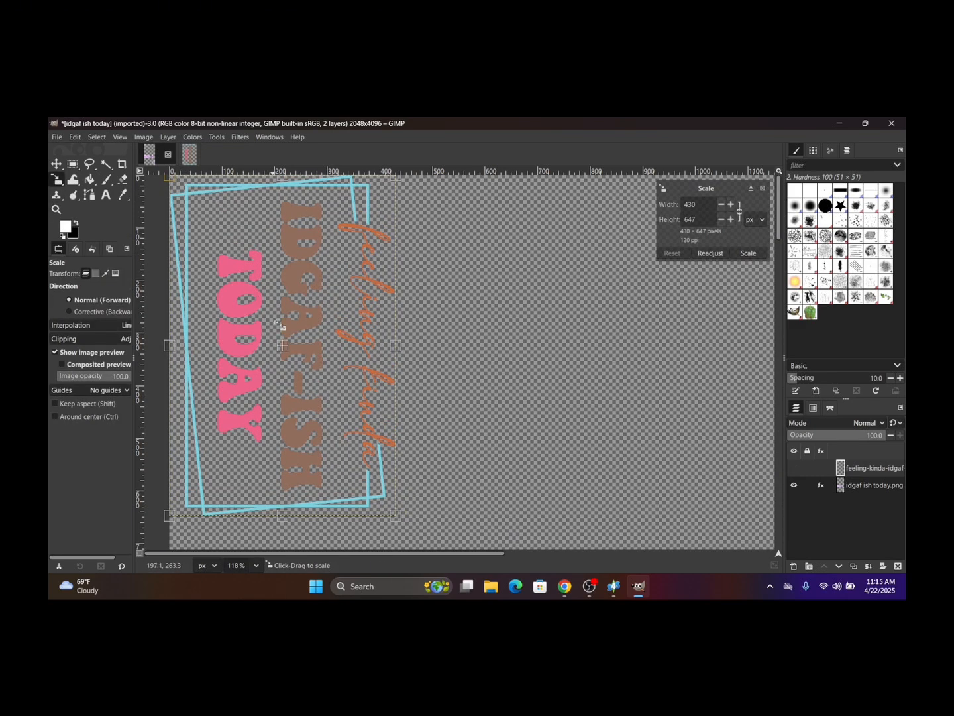
drag(291, 356, 322, 394)
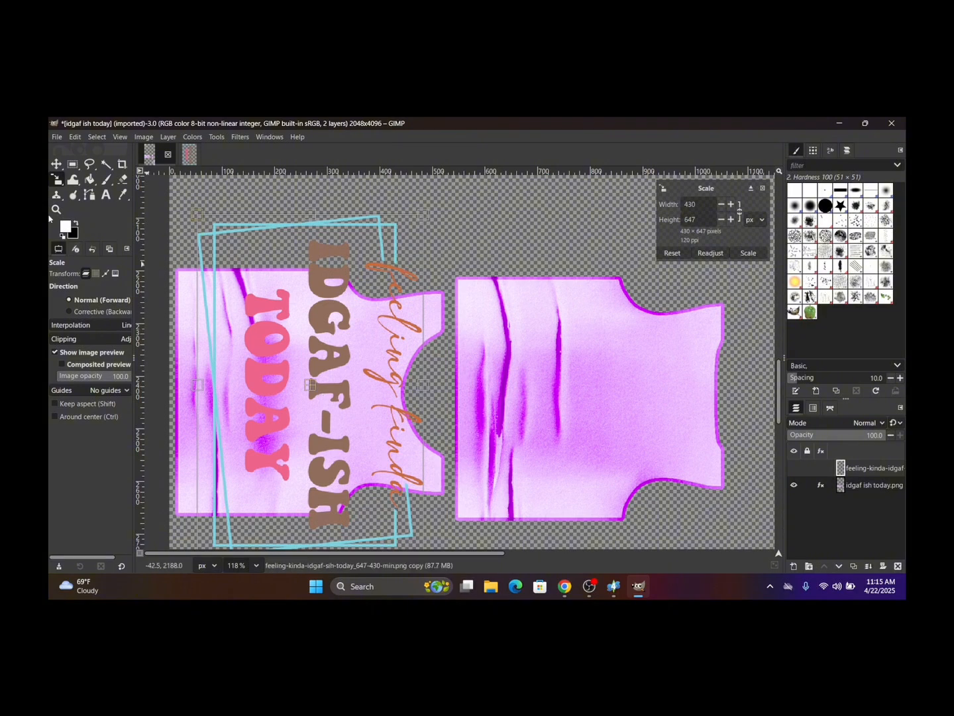
scroll(409, 472, down, 3)
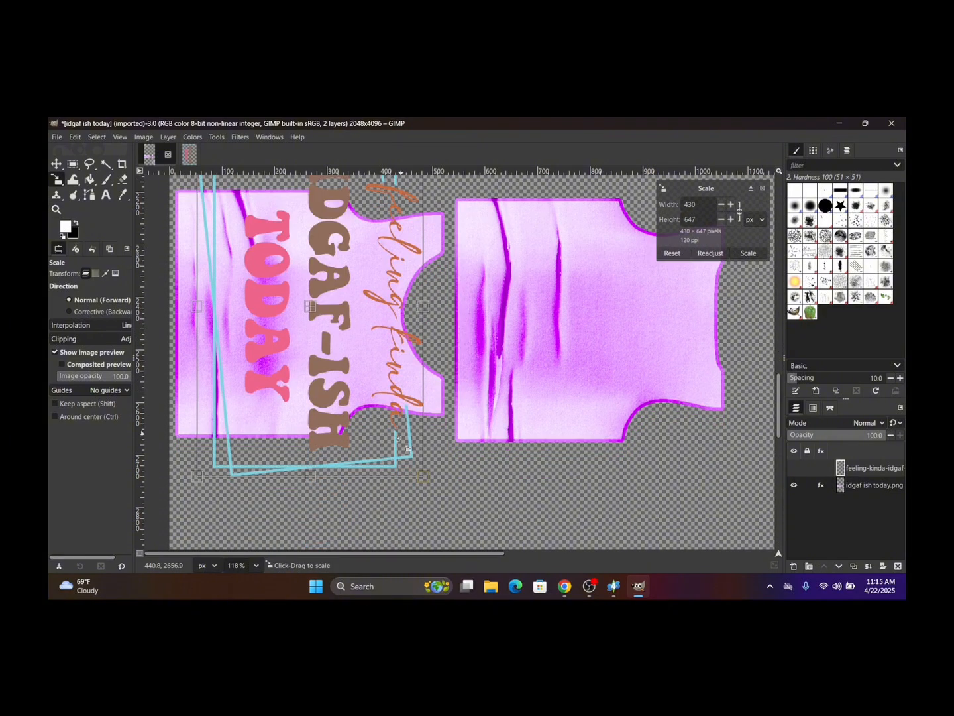
Shrink the graphic to about 171 × 252 px with linked proportions and place it on the chest of the left shirt piece.
drag(422, 478, 340, 349)
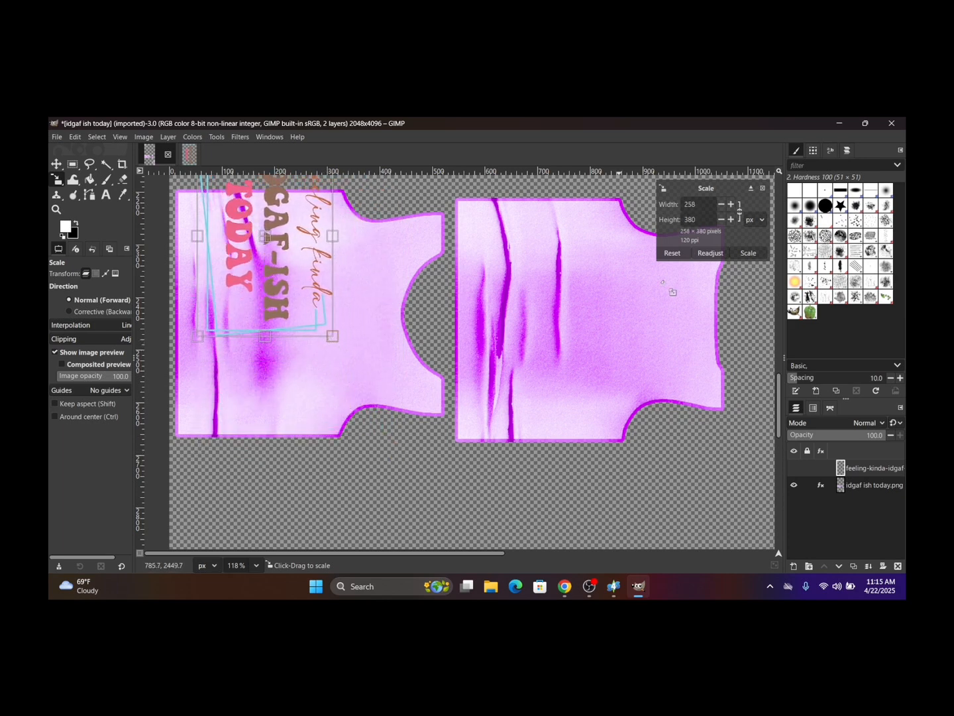
click(739, 211)
drag(269, 243, 295, 316)
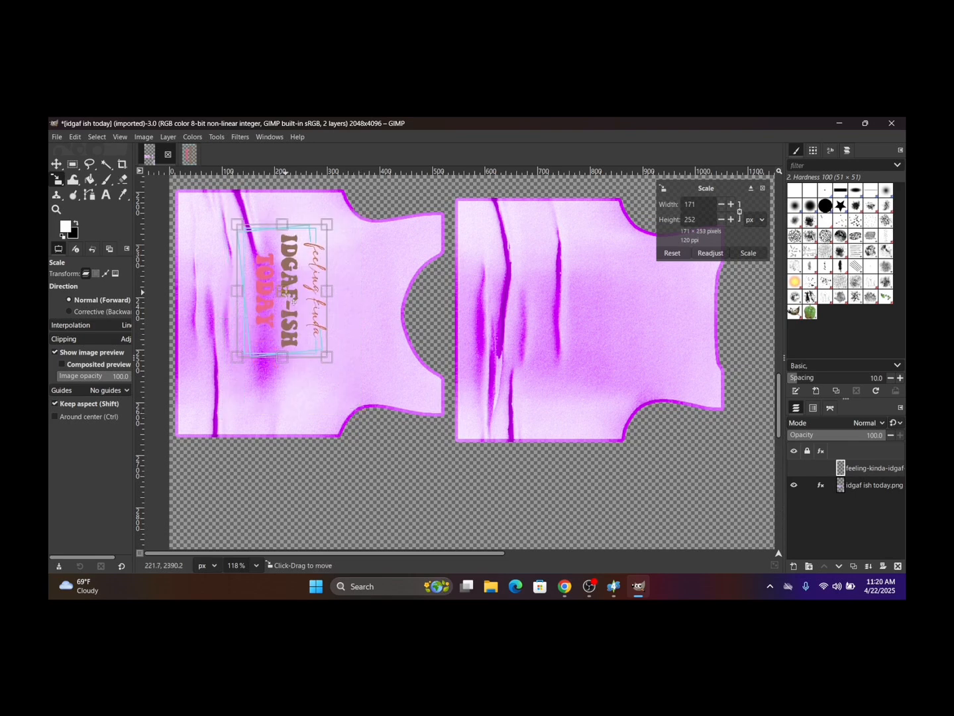
drag(291, 292, 311, 312)
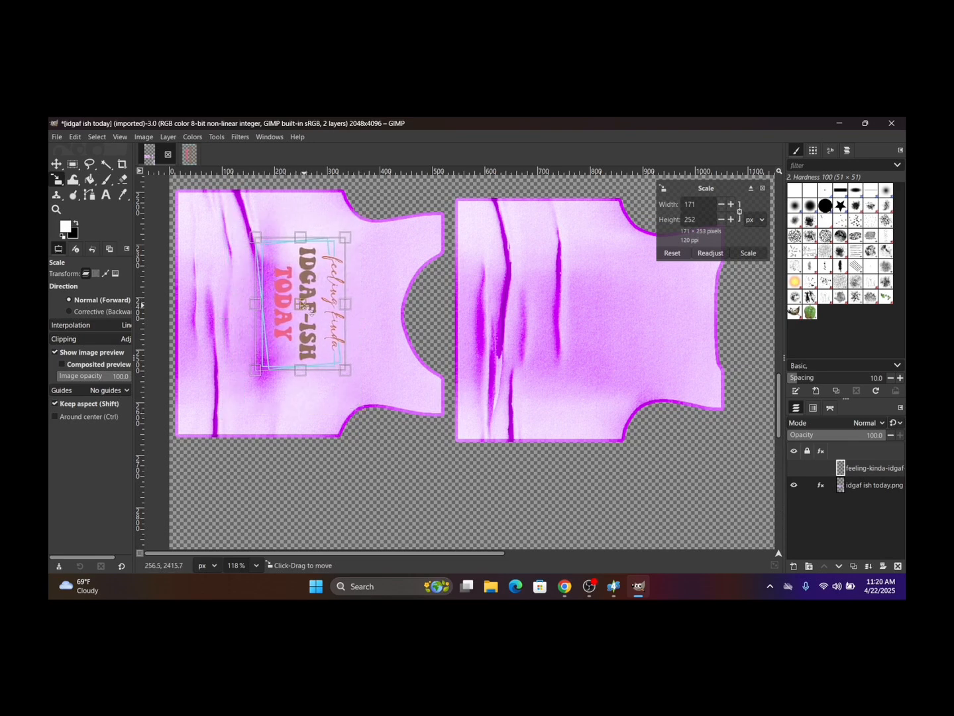
Export the purple texture with its graphic as a PNG, replacing idgaf ish today.png in the CC MadeBy. MelaninSim folder.
click(58, 137)
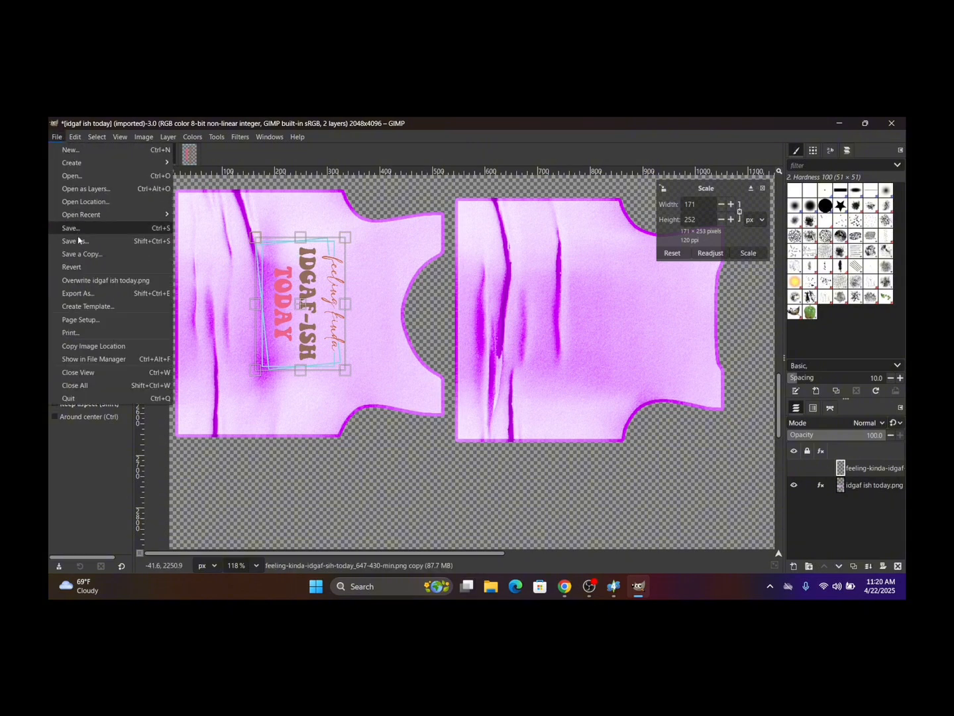
click(75, 294)
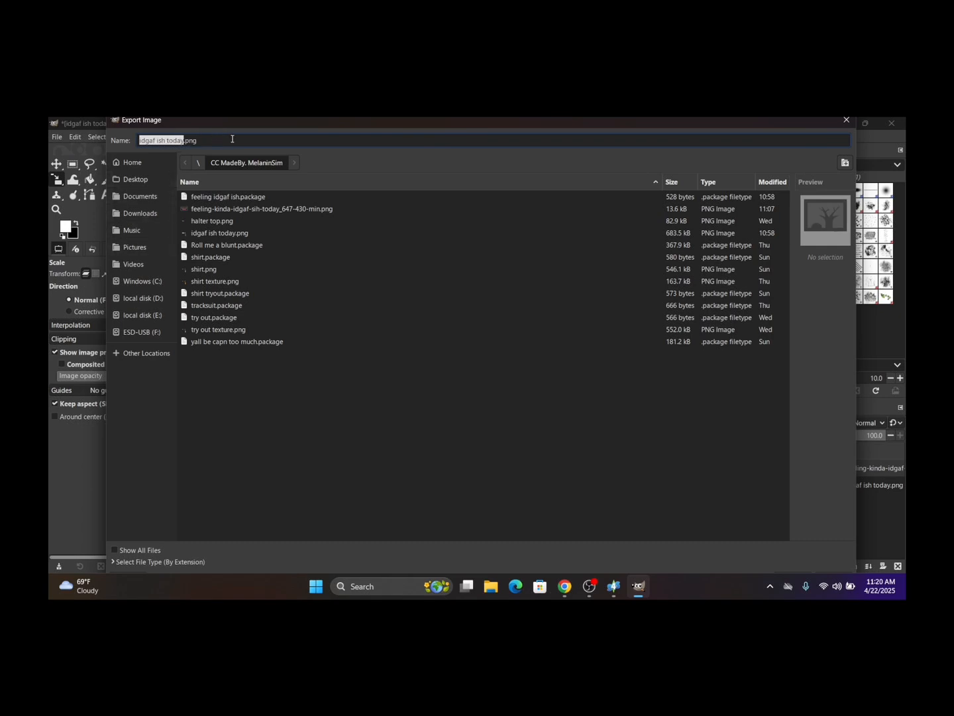
key(Return)
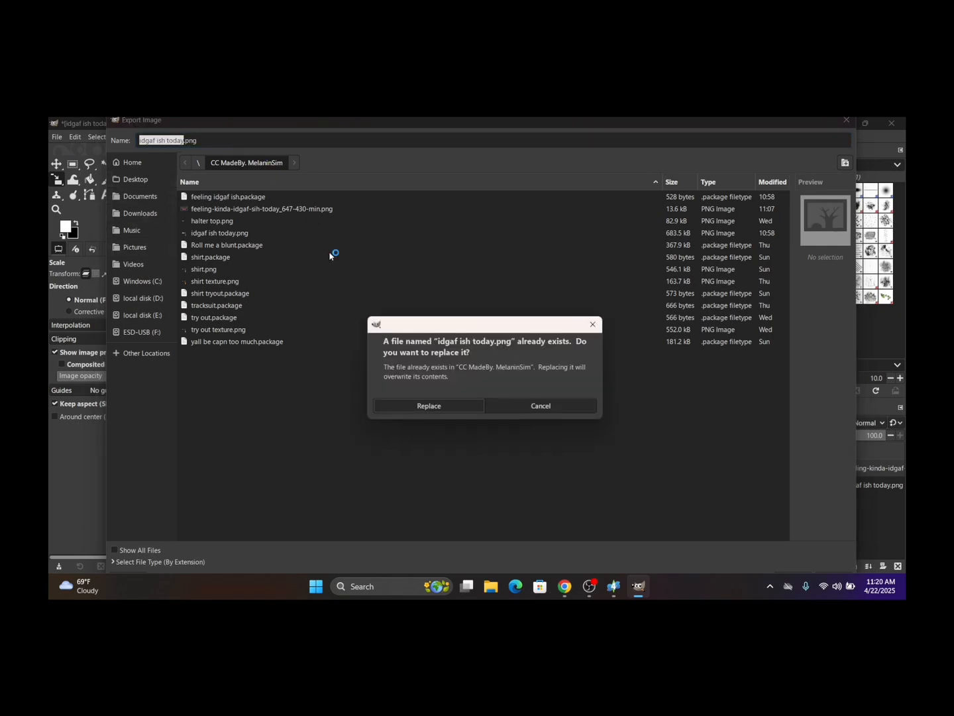
click(408, 401)
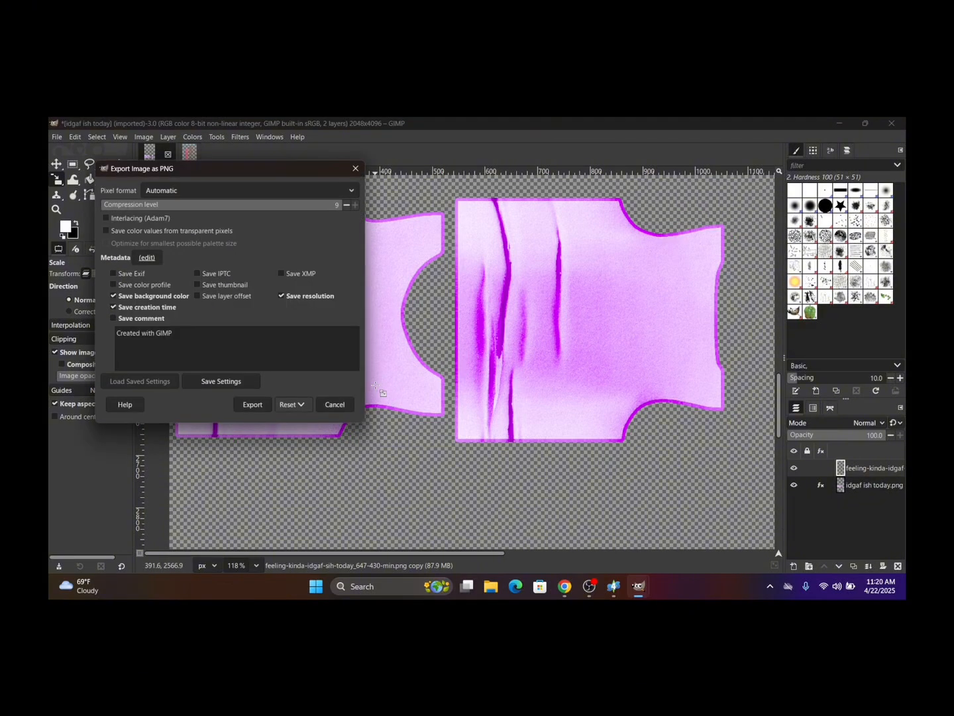
click(258, 406)
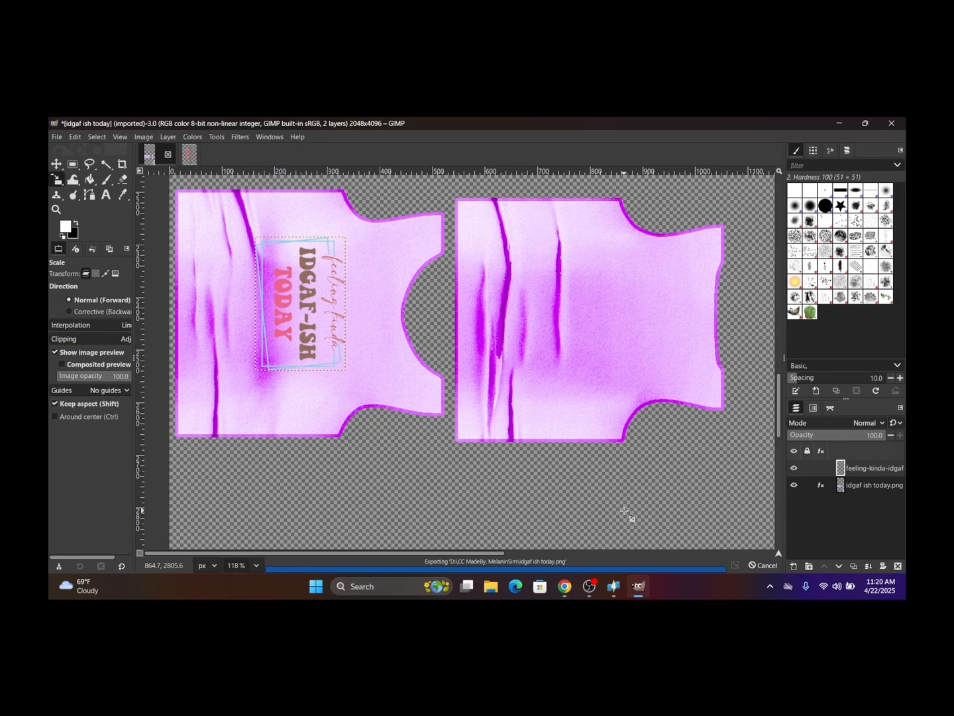
Switch to the feeling idgaf ish package in Sims 4 Studio and import idgaf ish today as its Diffuse texture.
mouse_move(614, 586)
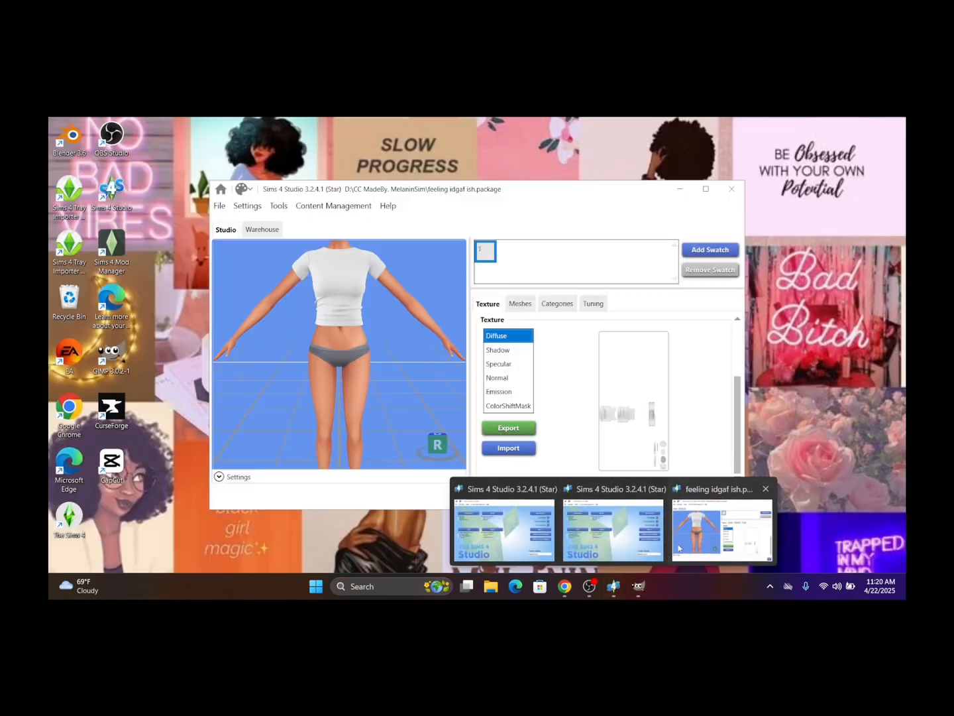
click(679, 547)
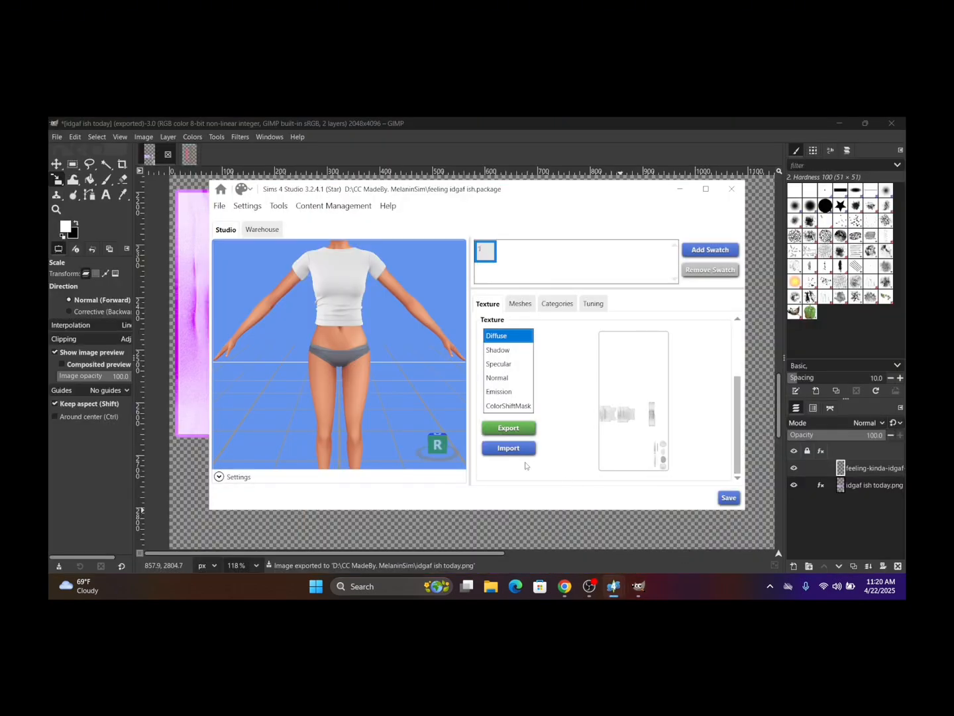
click(509, 448)
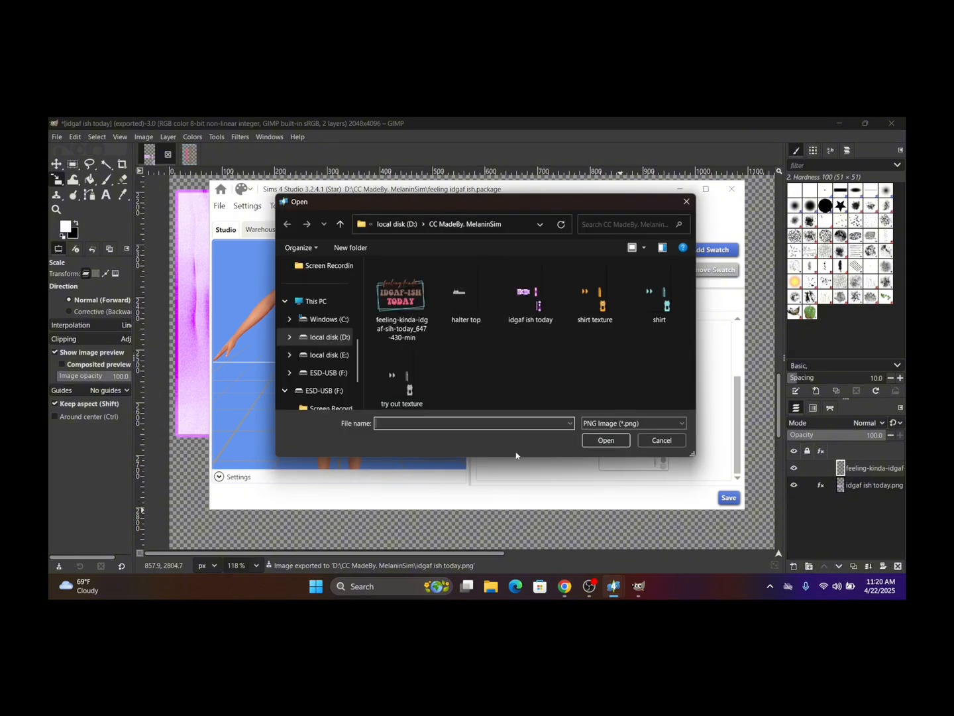
click(535, 296)
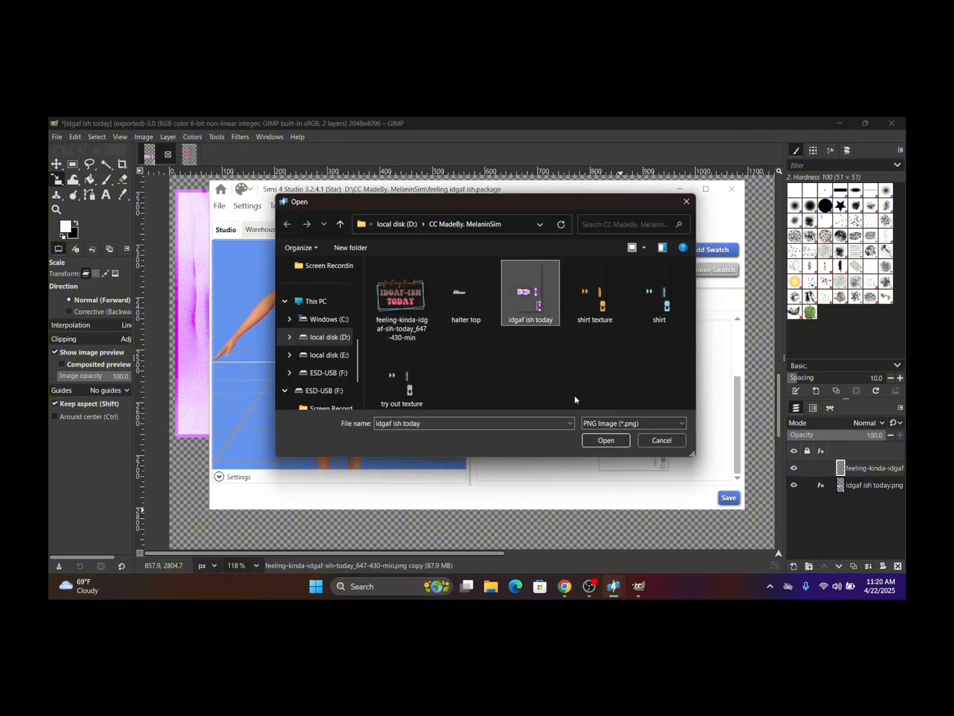
click(604, 441)
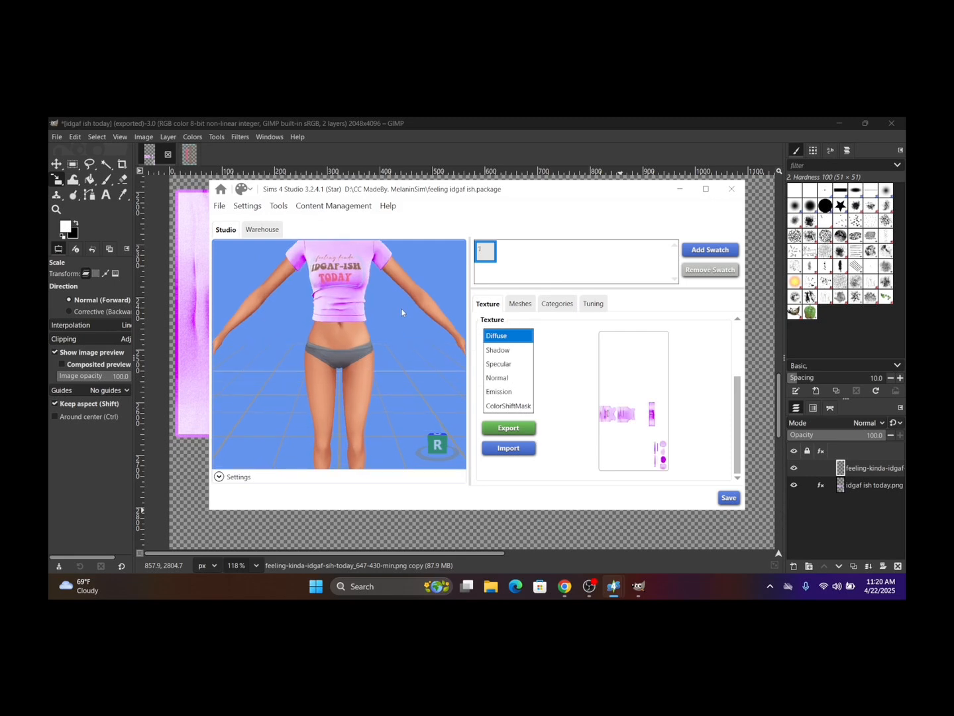
Back in GIMP, move the graphic slightly down on the left shirt piece and export the texture over idgaf ish today.png.
click(192, 351)
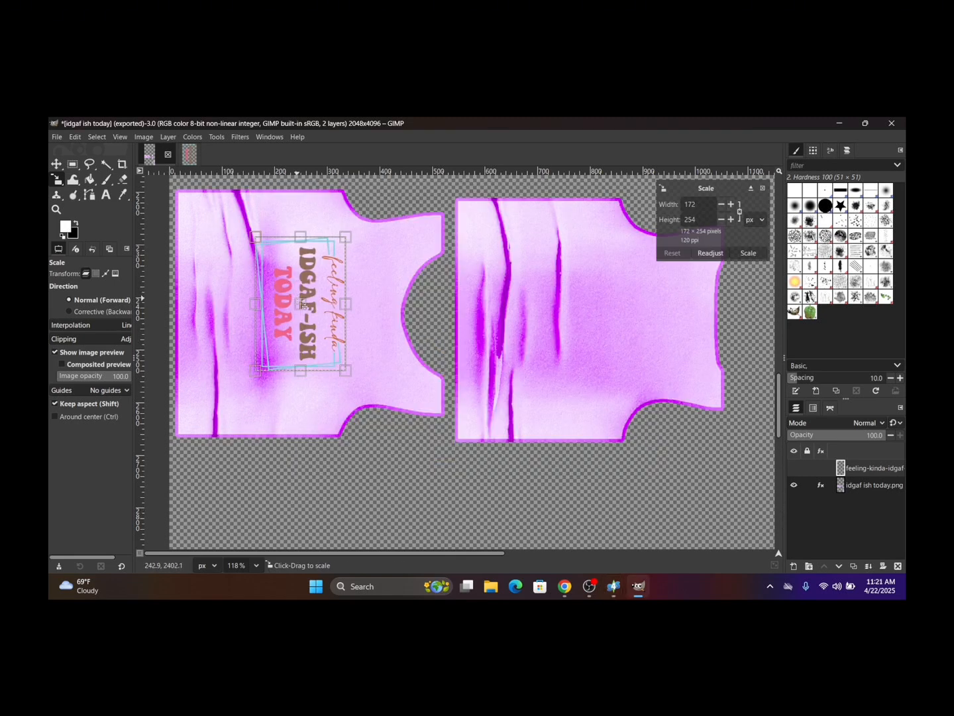
drag(301, 305, 303, 319)
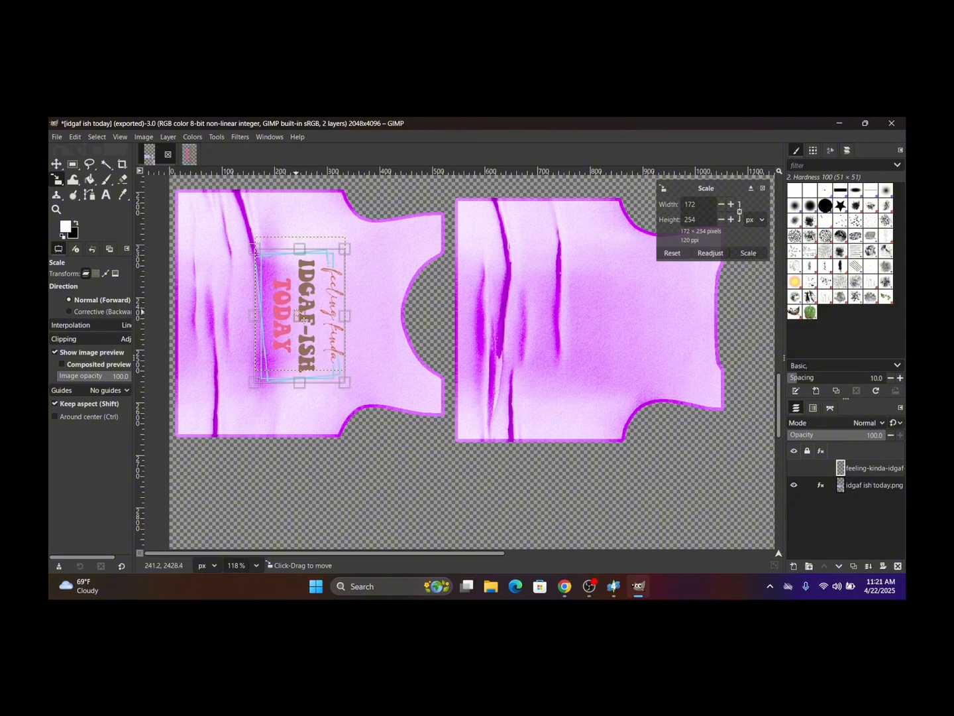
click(57, 137)
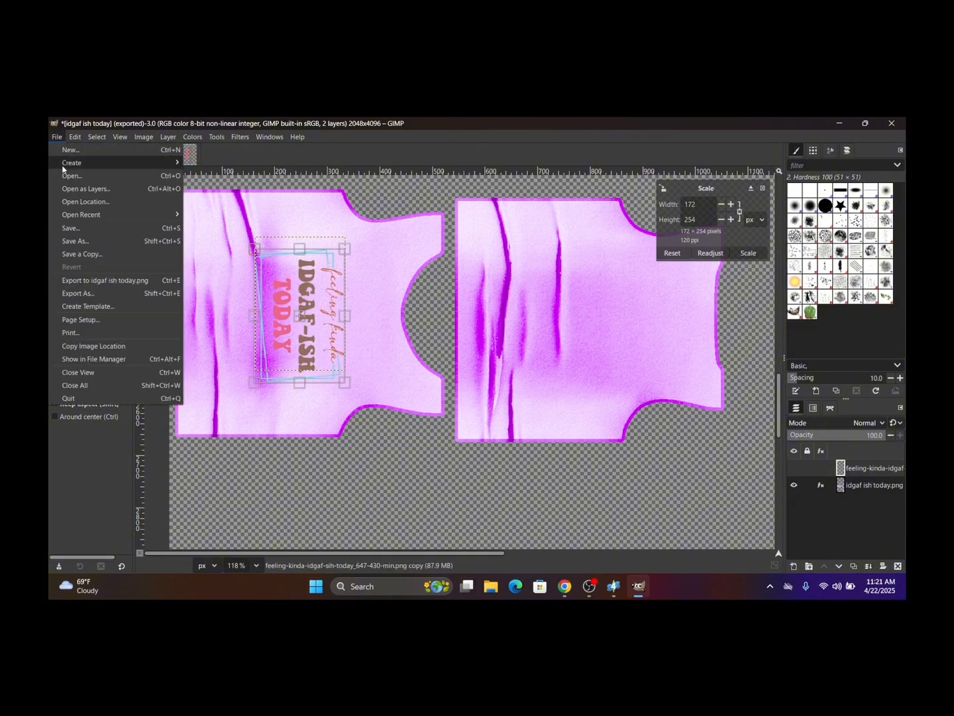
click(86, 294)
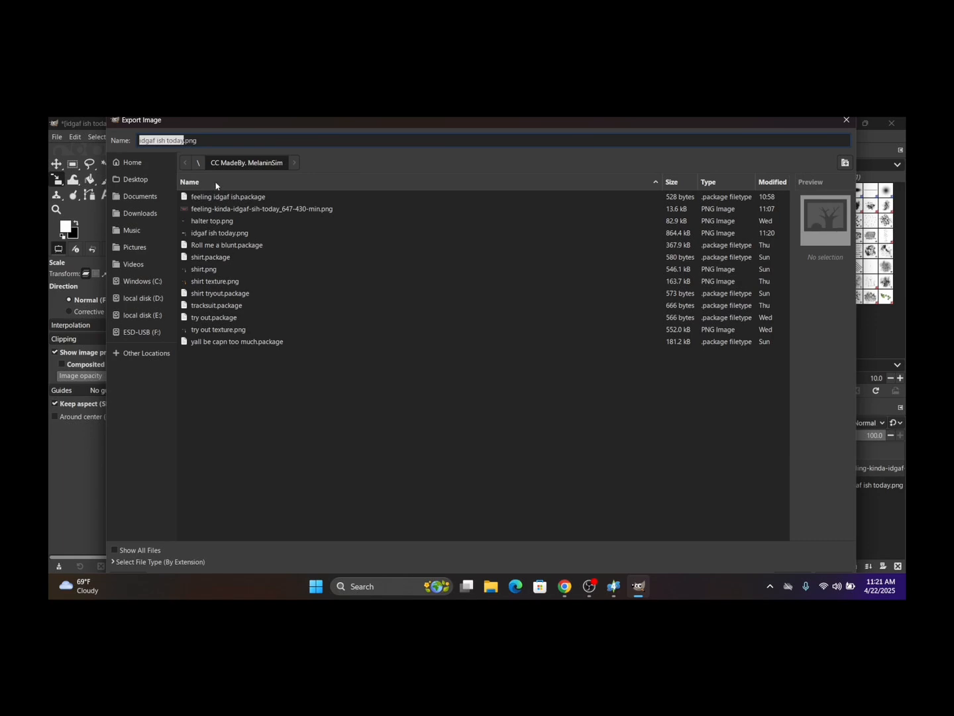
key(Return)
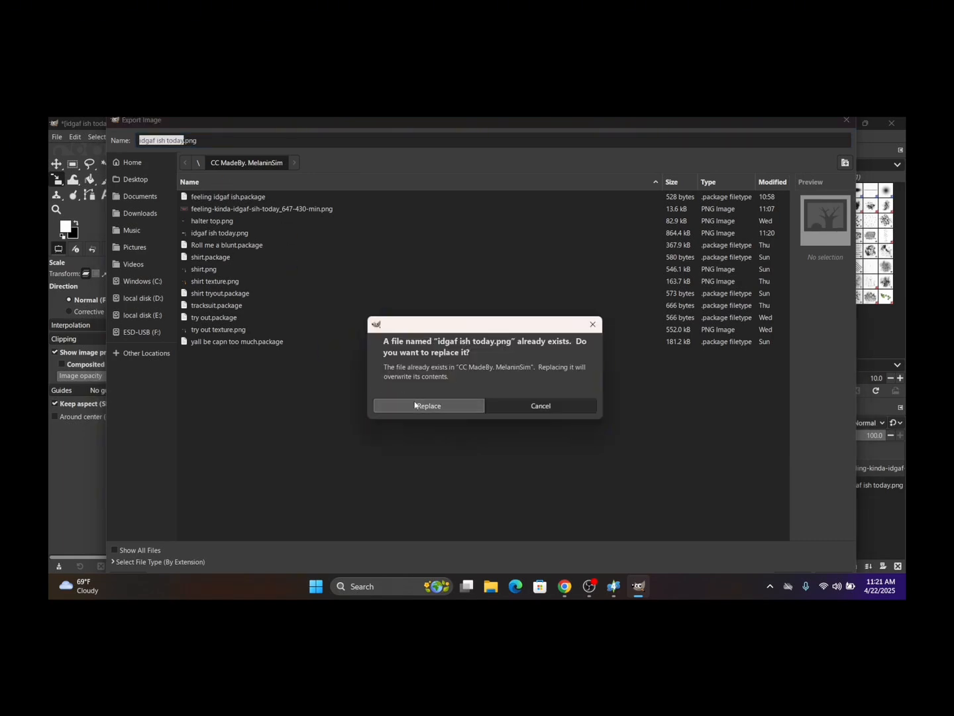
click(398, 405)
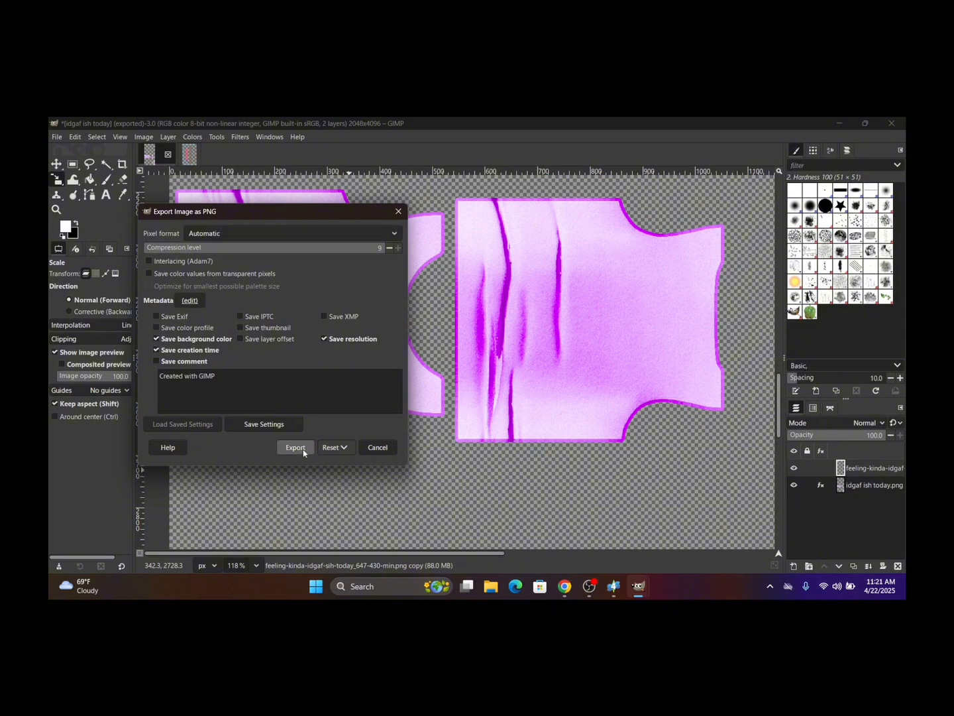
click(298, 451)
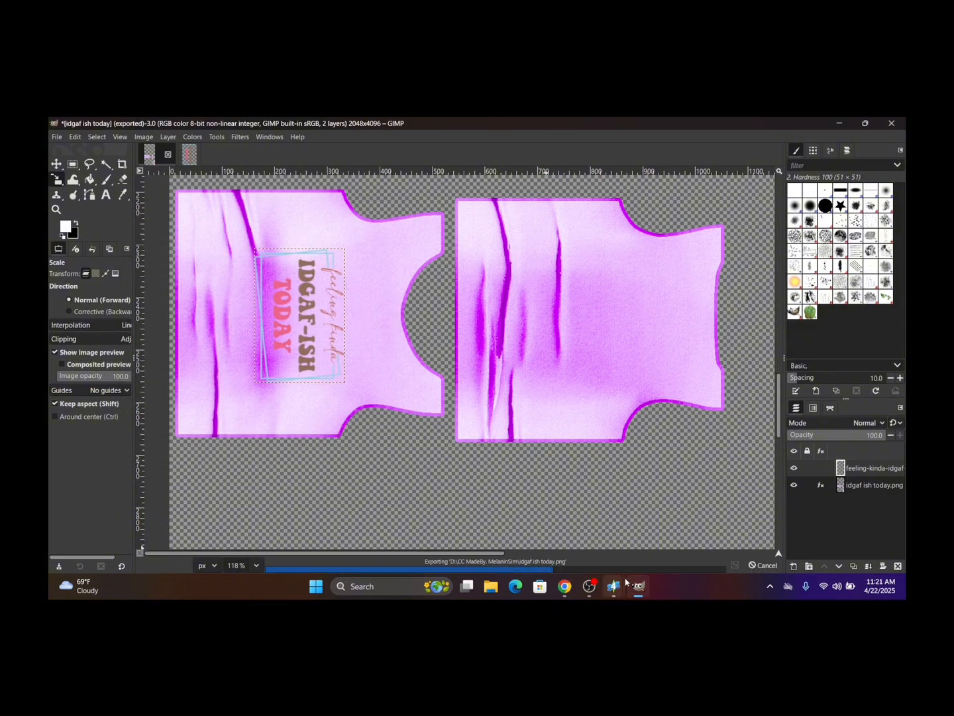
Return to the shirt package in Sims 4 Studio and reimport the re-exported idgaf ish today image as the Diffuse texture.
mouse_move(601, 587)
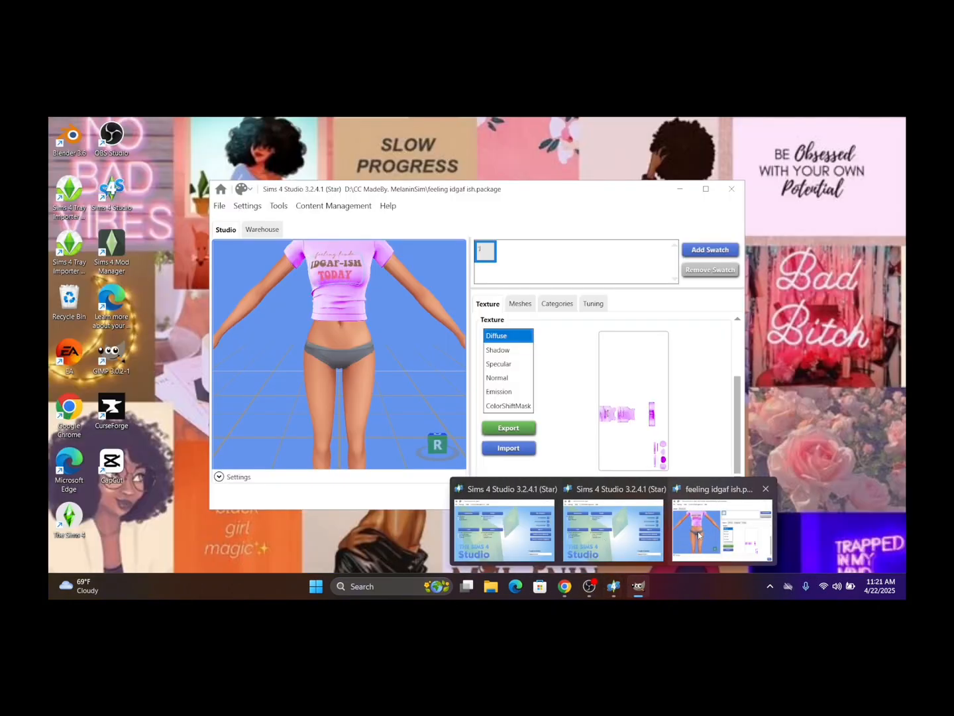
click(722, 536)
click(517, 448)
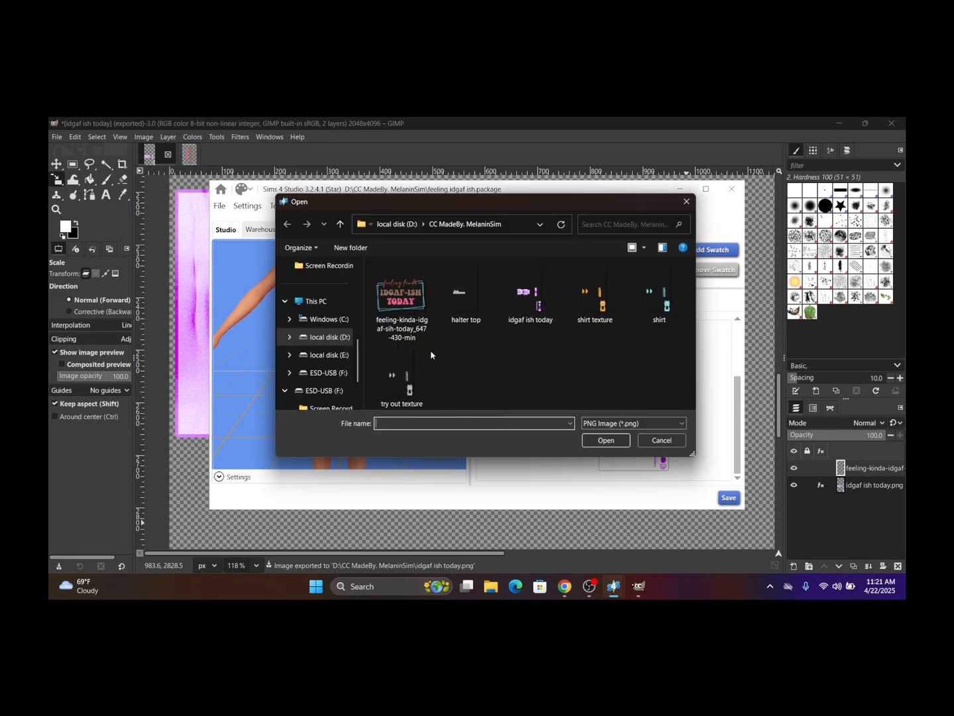
click(531, 299)
click(606, 441)
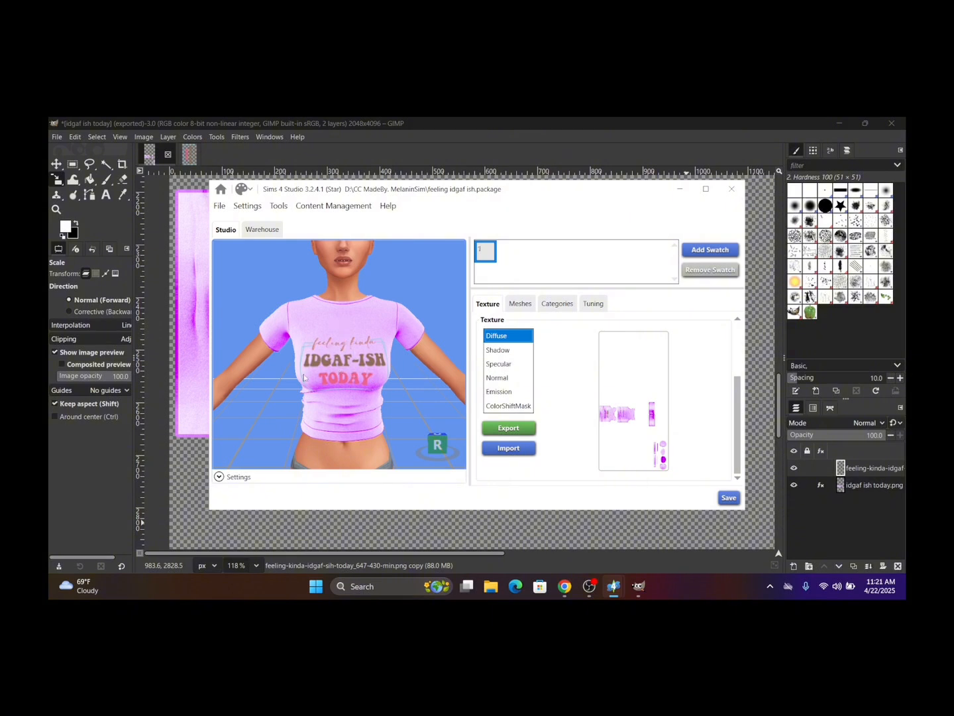
Set the first swatch's thumbnail colour to pinkish purple #E69BE6 by lowering green to 155.
scroll(517, 334, up, 3)
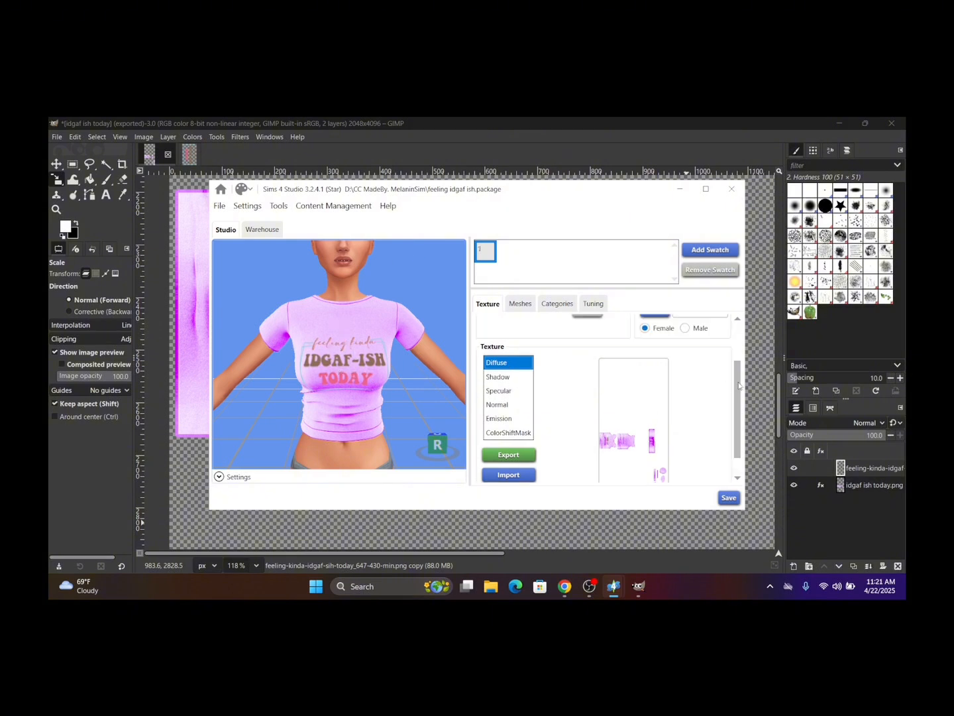
click(494, 338)
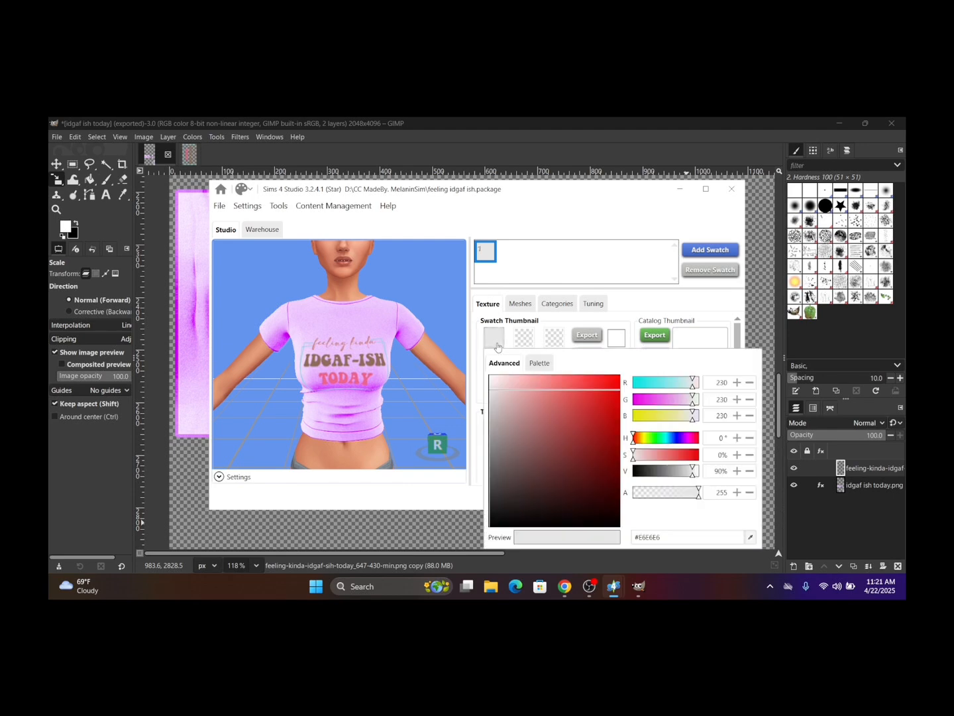
drag(693, 400, 672, 403)
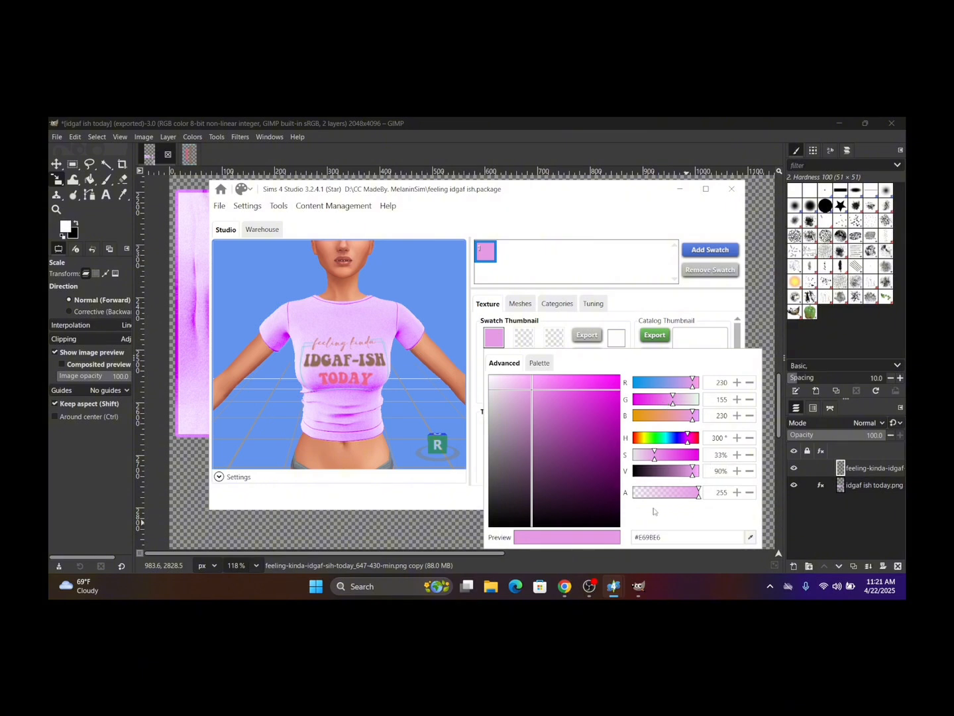
click(627, 300)
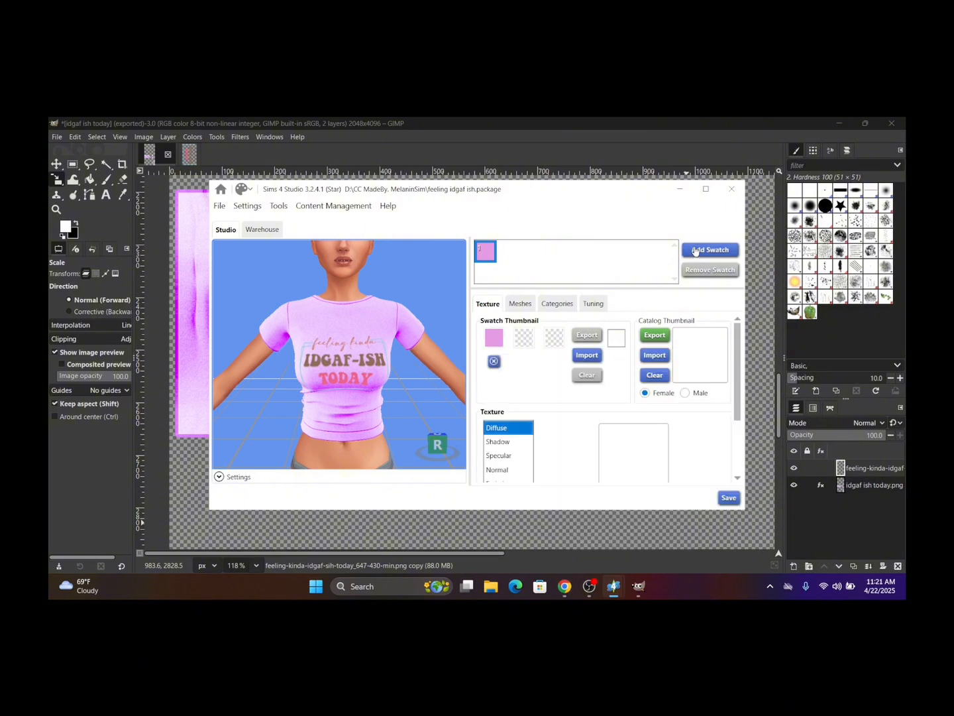
Add a second swatch to the shirt package and switch back to the shirt texture in GIMP.
click(507, 252)
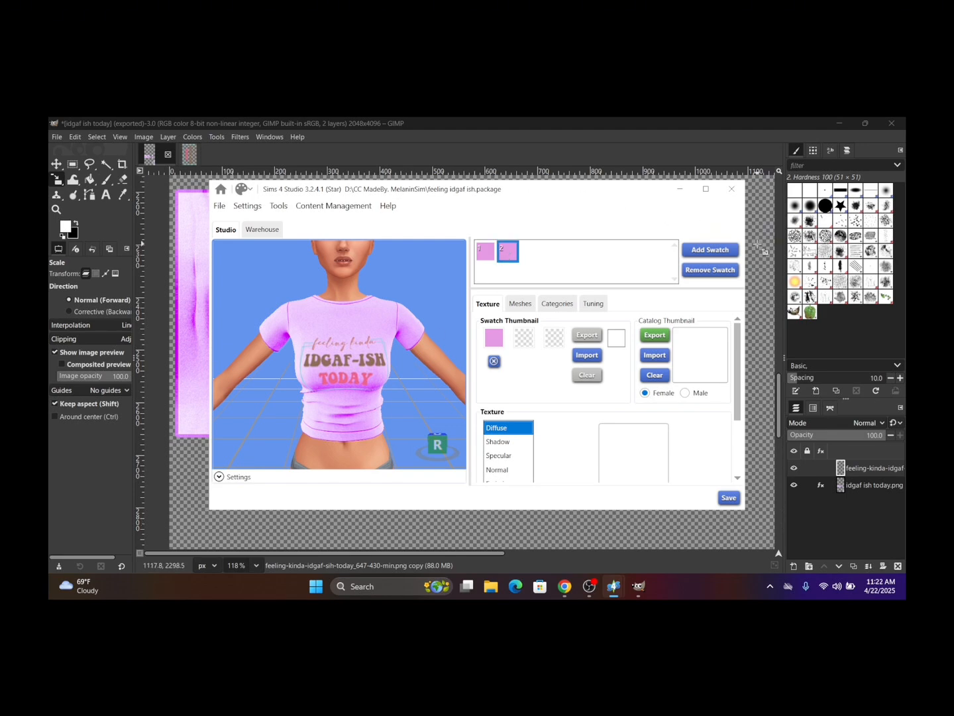
click(755, 239)
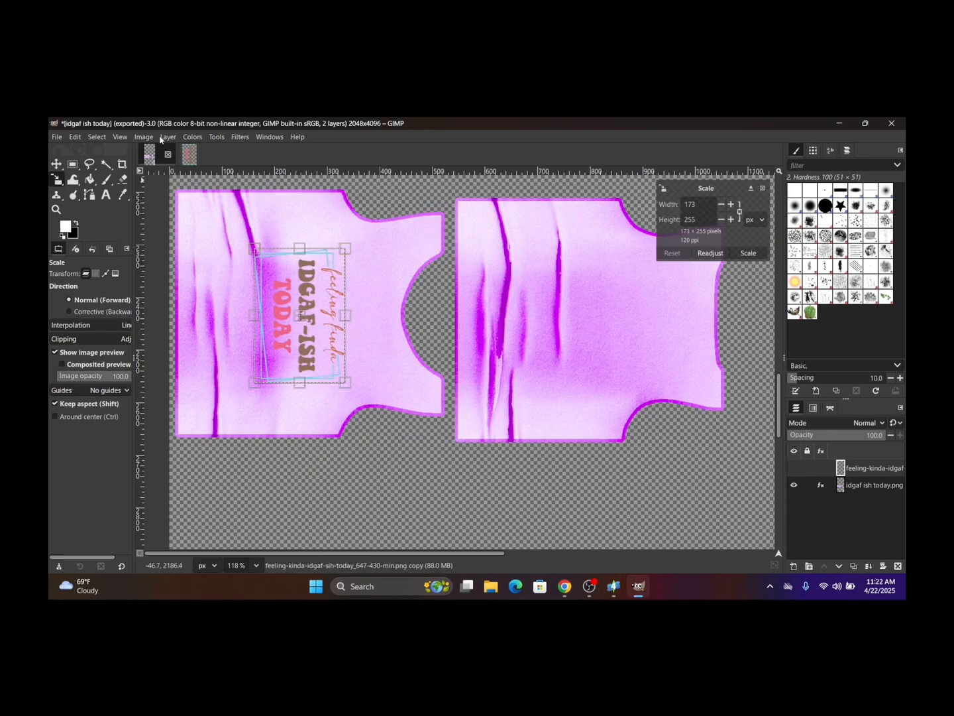
click(193, 137)
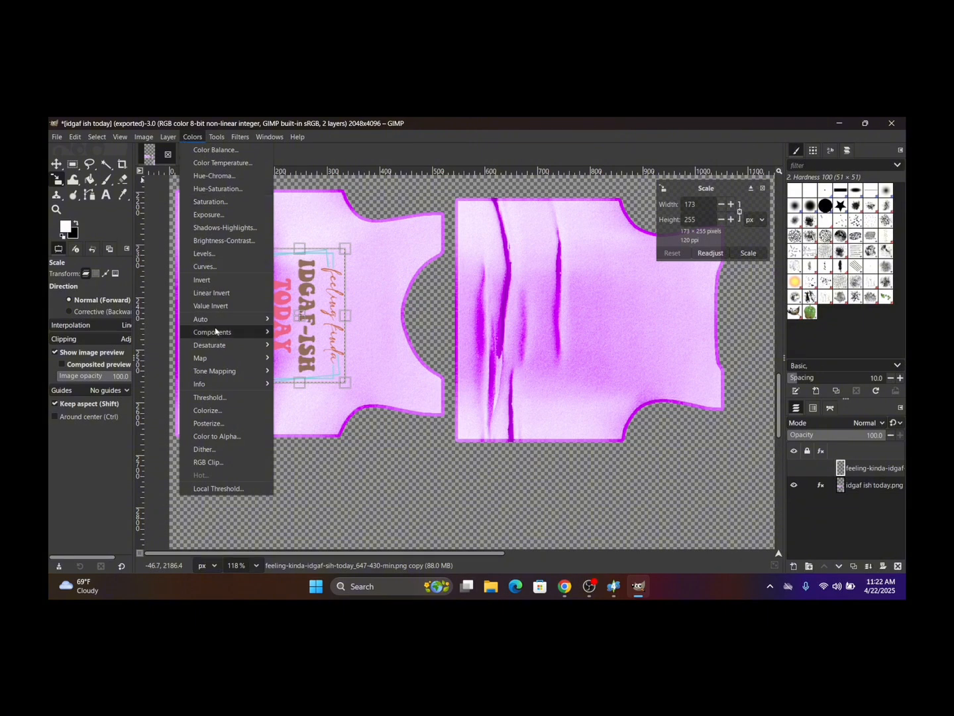
click(206, 411)
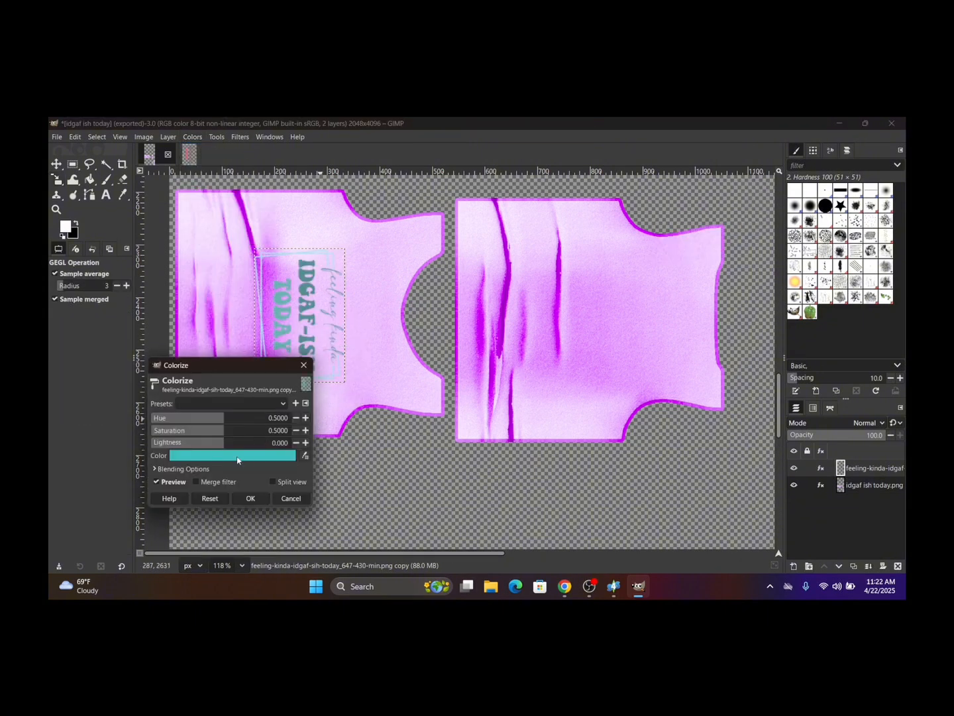
click(291, 498)
Colorize the idgaf ish today.png shirt layer green, with a hue of about 0.31 and saturation 0.5.
click(845, 485)
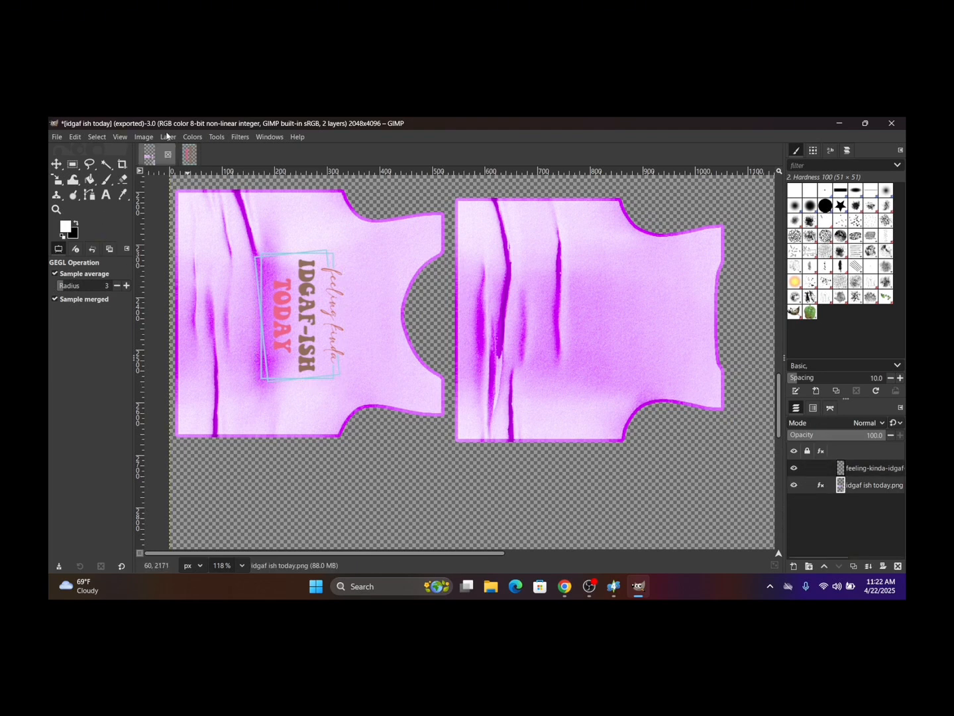
click(187, 137)
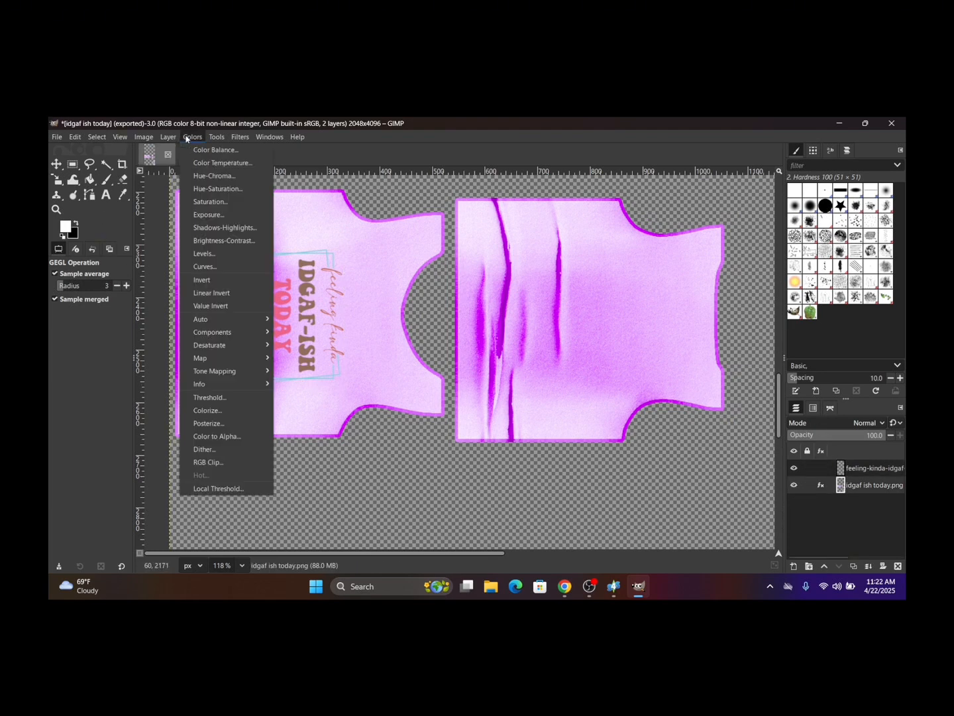
click(207, 410)
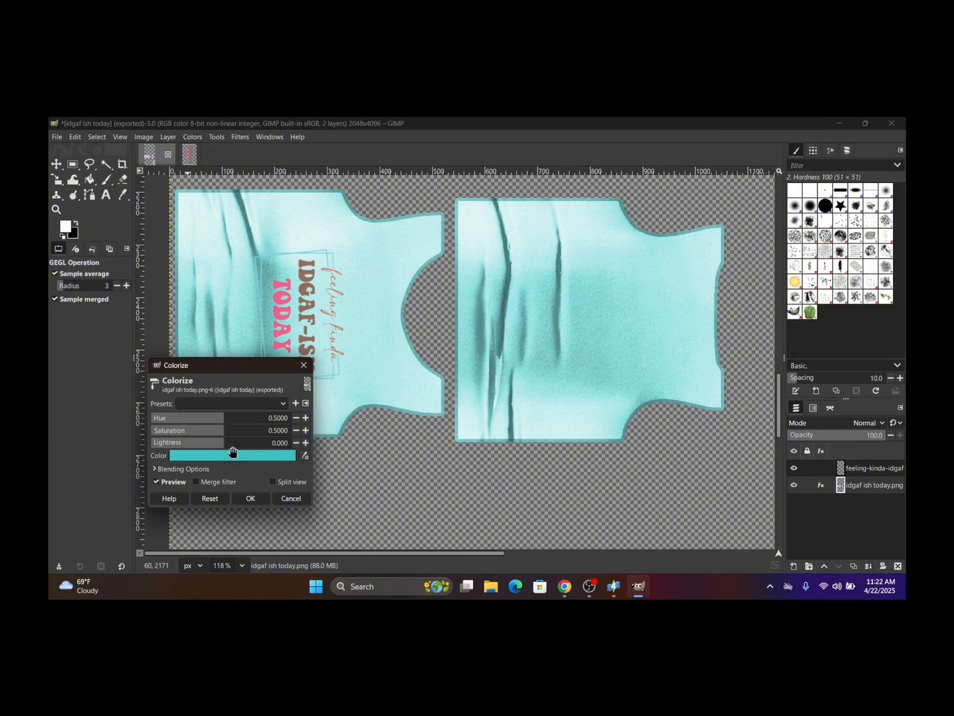
drag(218, 419, 186, 419)
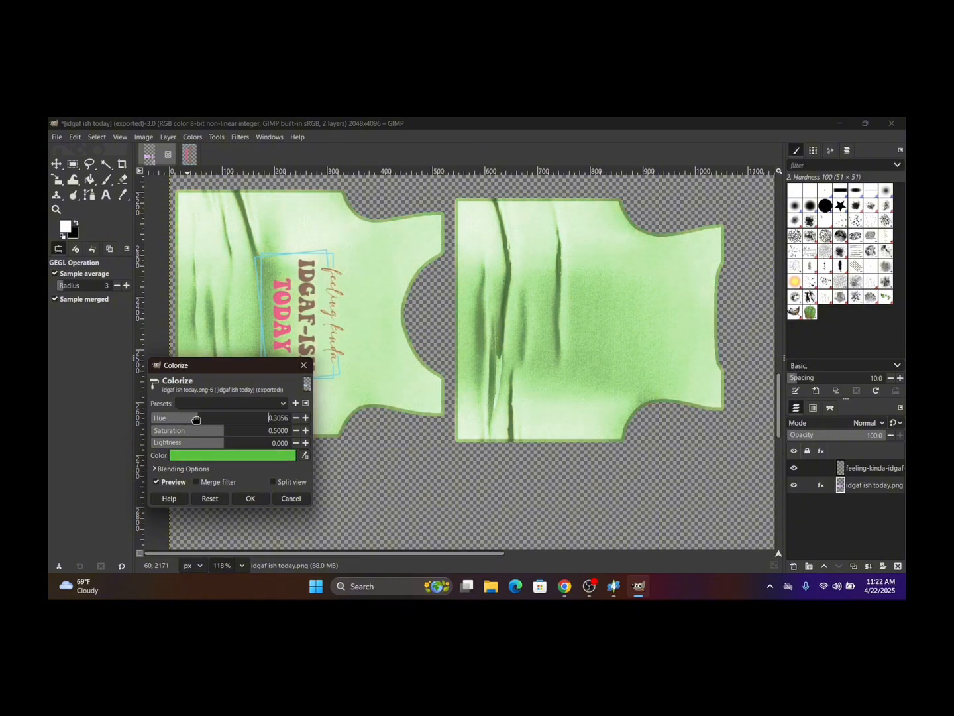
click(251, 498)
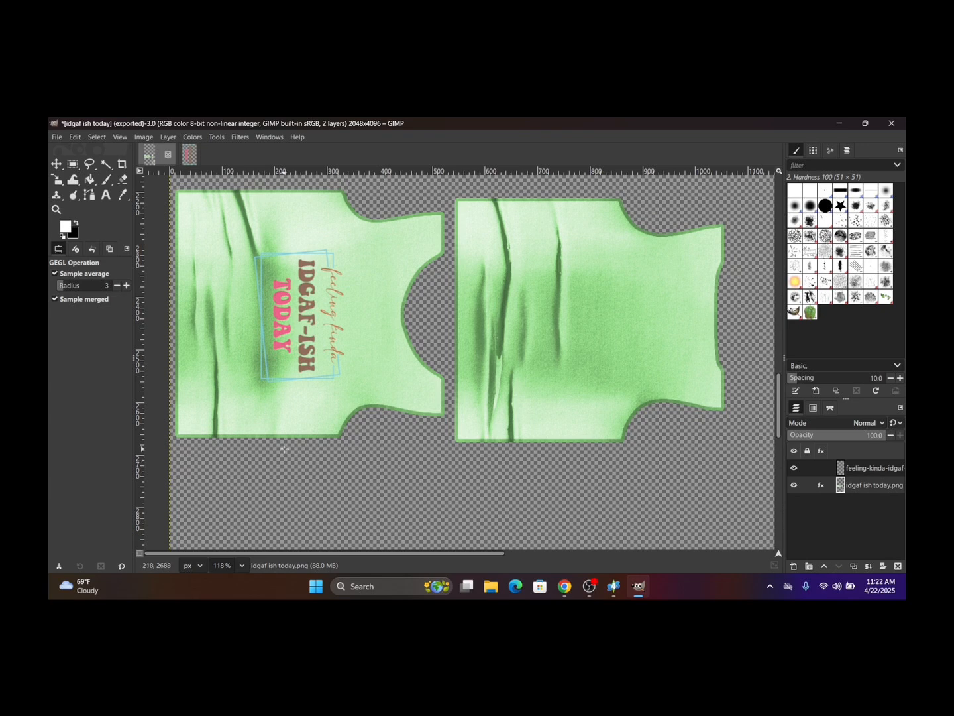
Export the green shirt texture as idgaf ish today.png in the CC MadeBy. MelaninSim folder, overwriting the existing file and keeping the default PNG options.
click(57, 136)
click(78, 293)
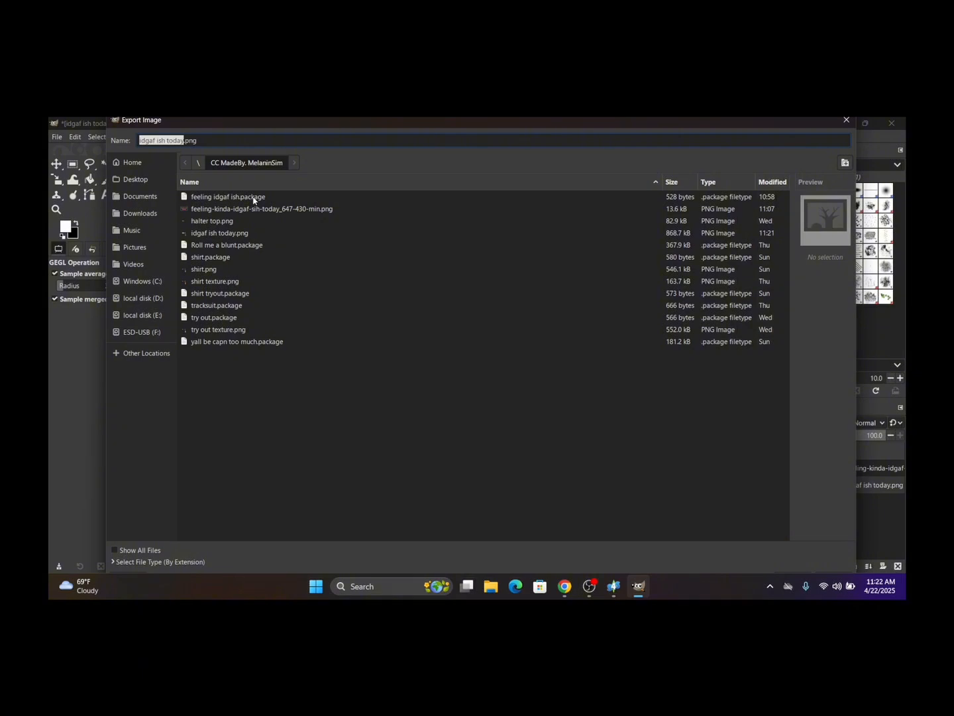
key(Return)
click(454, 408)
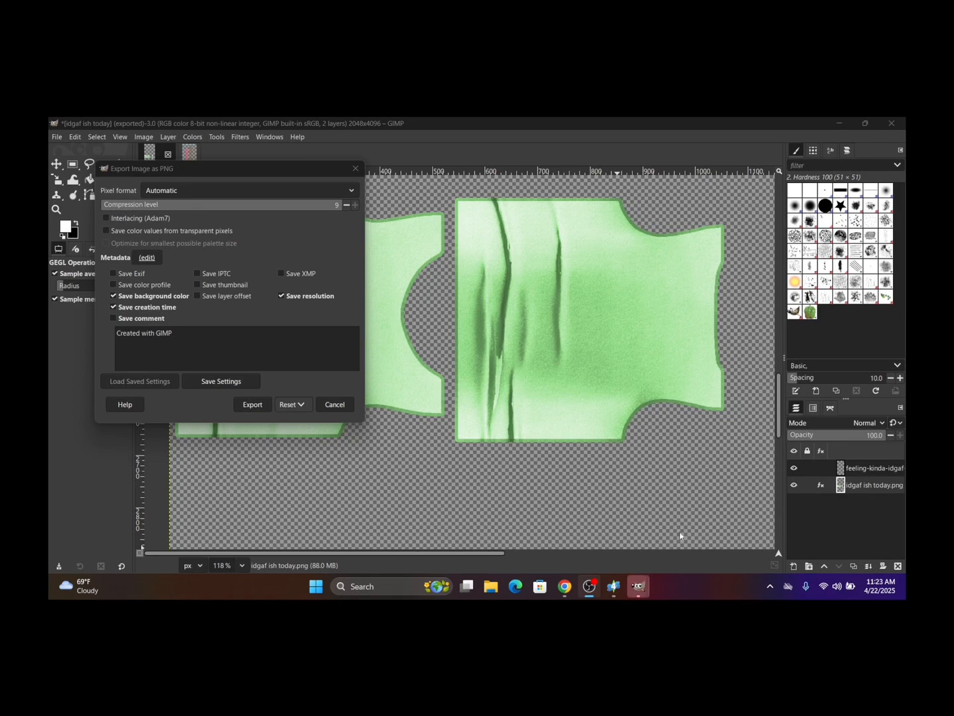
mouse_move(619, 569)
click(613, 545)
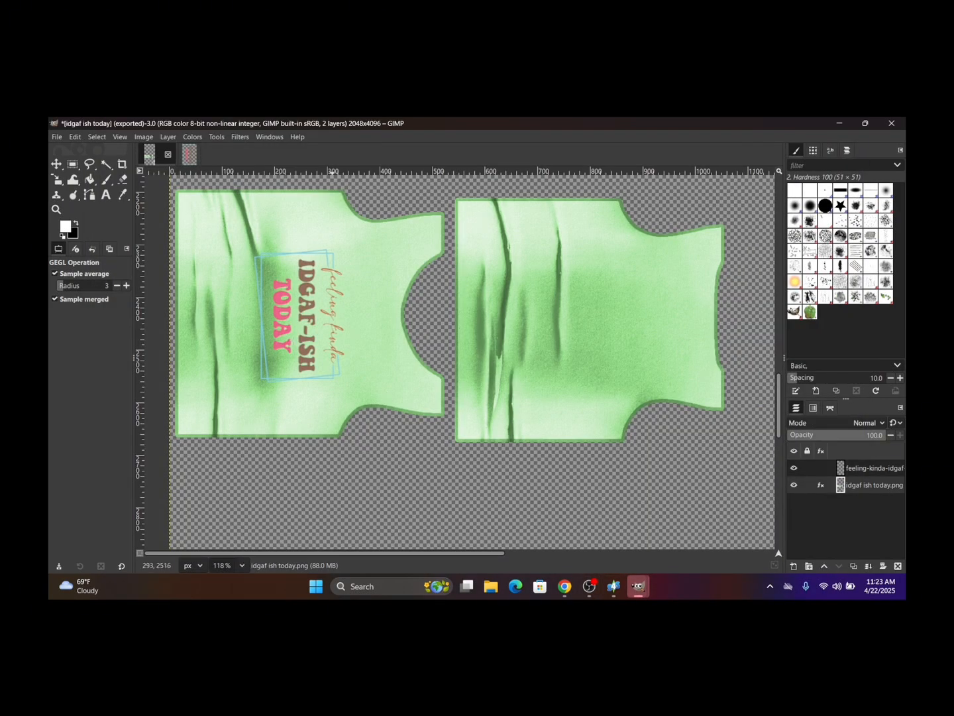
mouse_move(642, 587)
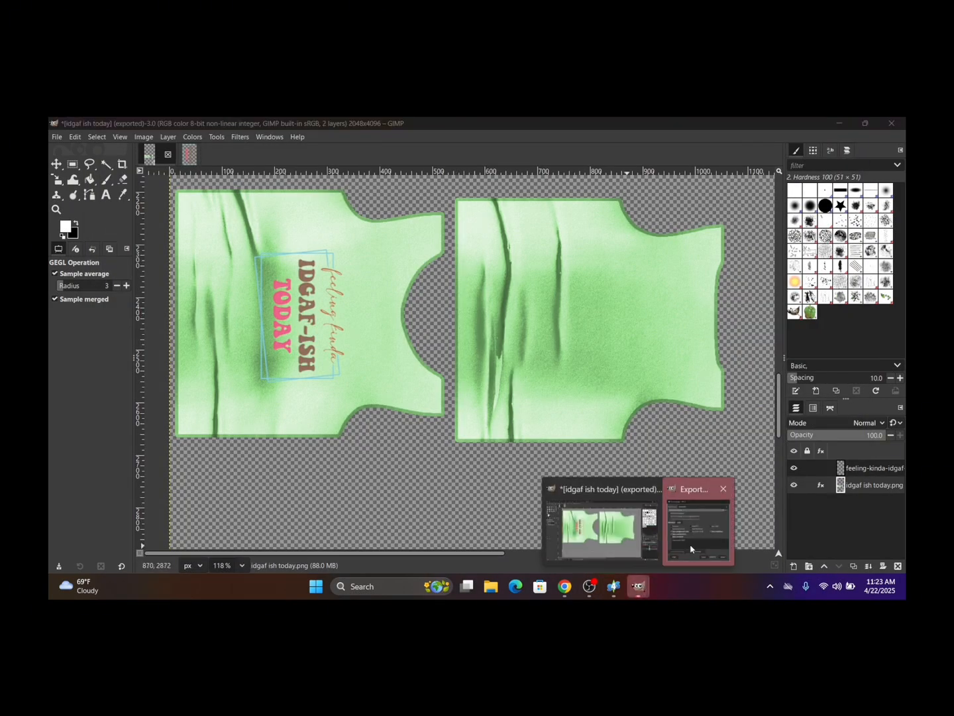
click(699, 520)
click(248, 403)
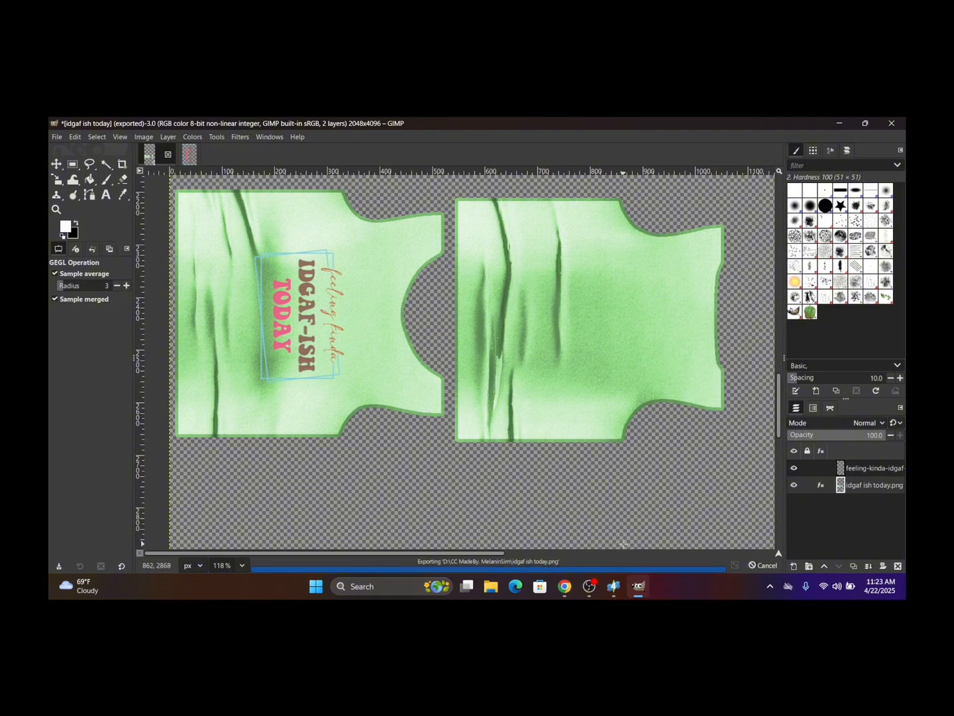
Switch to the shirt package in Sims 4 Studio and import the idgaf ish today image as the second swatch's Diffuse texture.
mouse_move(614, 587)
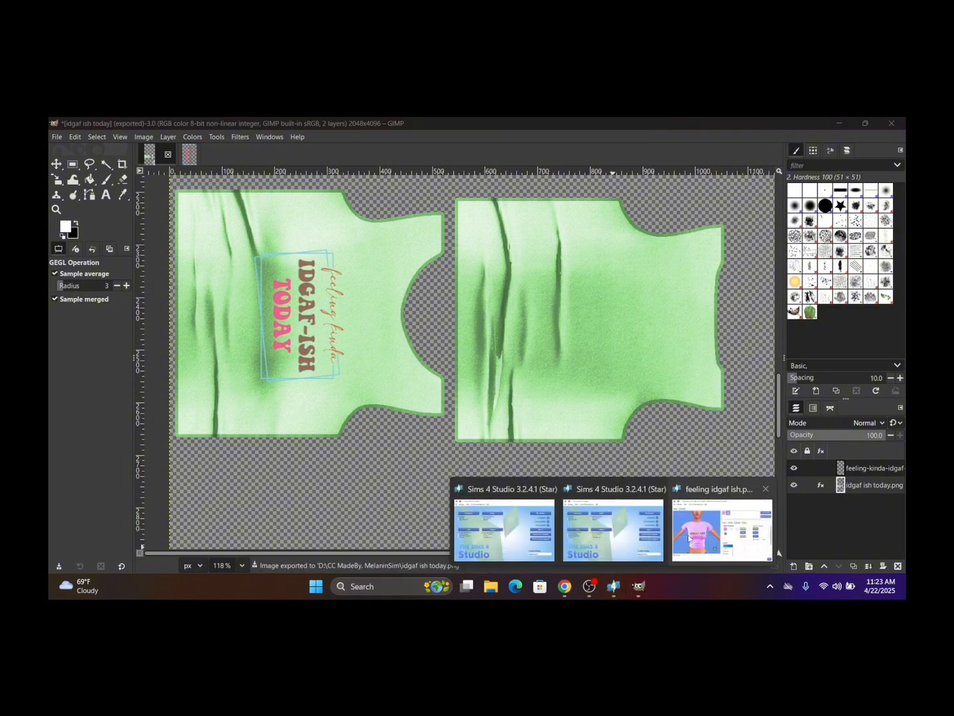
click(721, 530)
scroll(509, 414, down, 1)
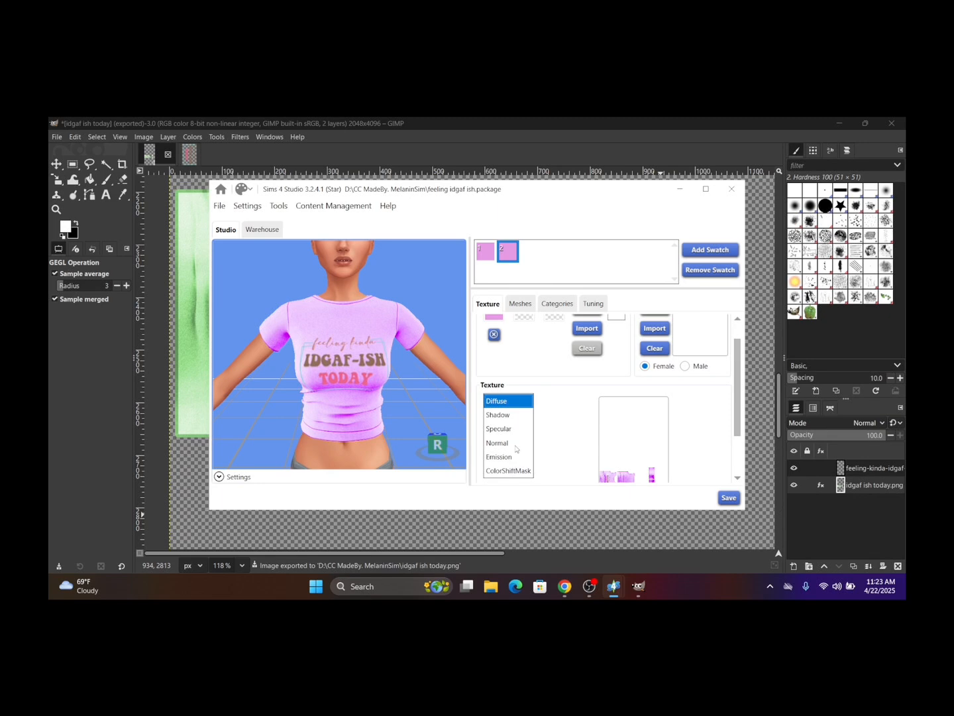
scroll(737, 398, down, 2)
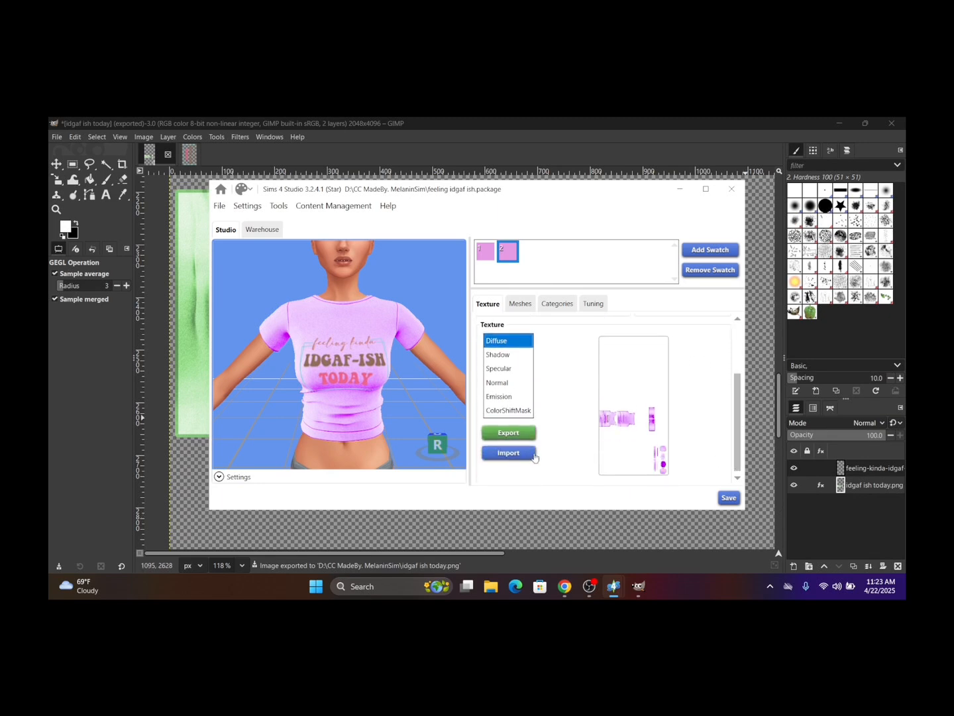
click(536, 453)
click(528, 295)
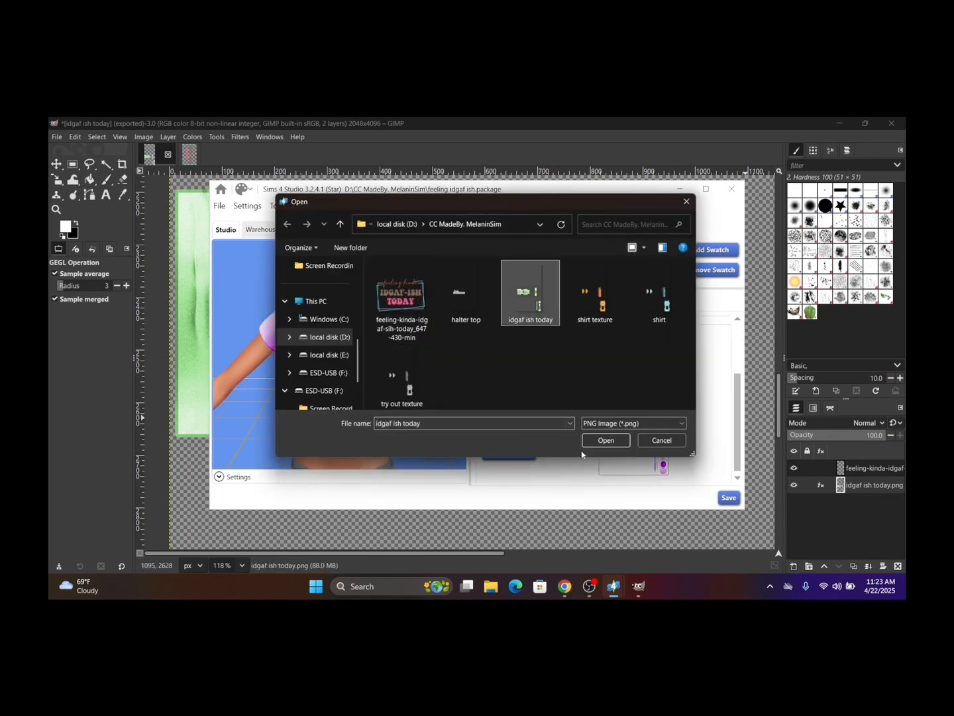
click(595, 438)
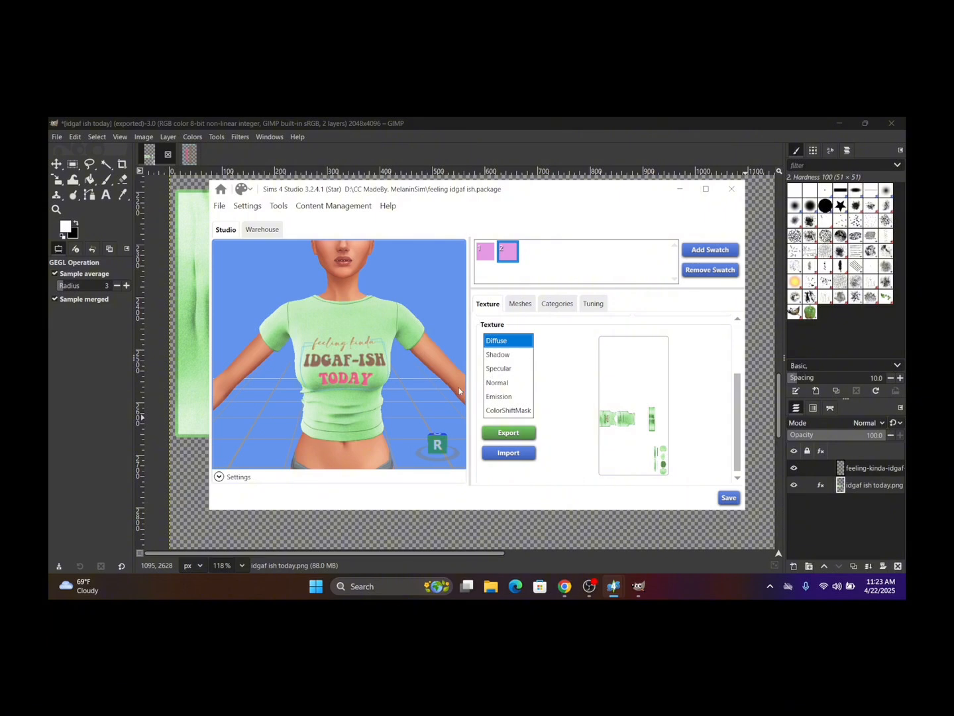
Set the second swatch's thumbnail colour to light green #8CE48C, with red 140, green 228 and blue 140.
scroll(543, 362, up, 3)
click(524, 338)
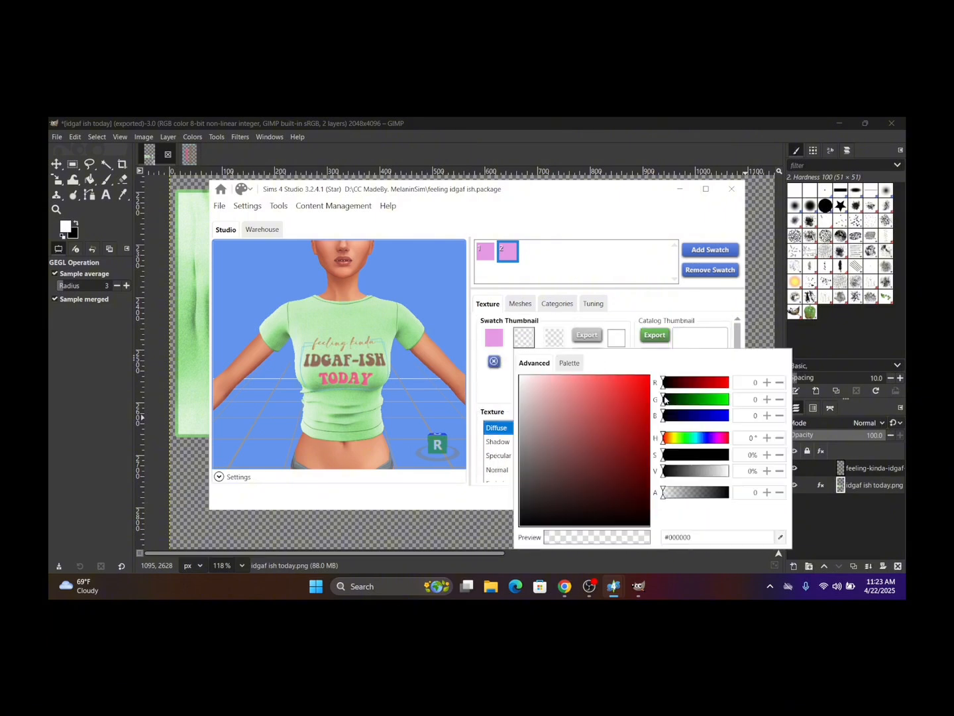
drag(664, 400, 675, 401)
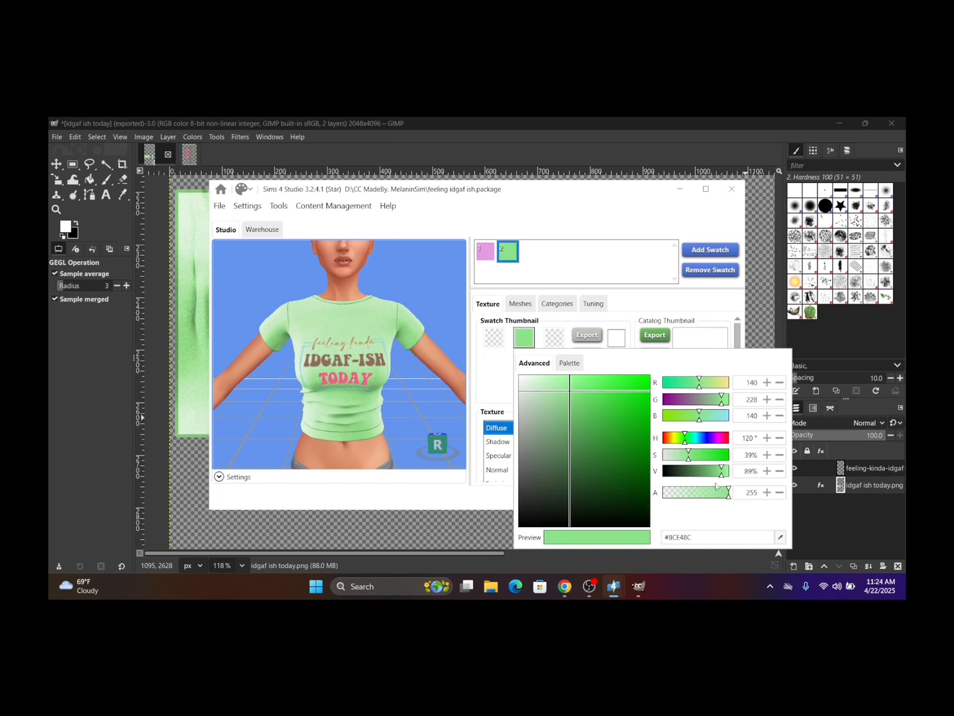
click(676, 309)
click(524, 338)
click(627, 279)
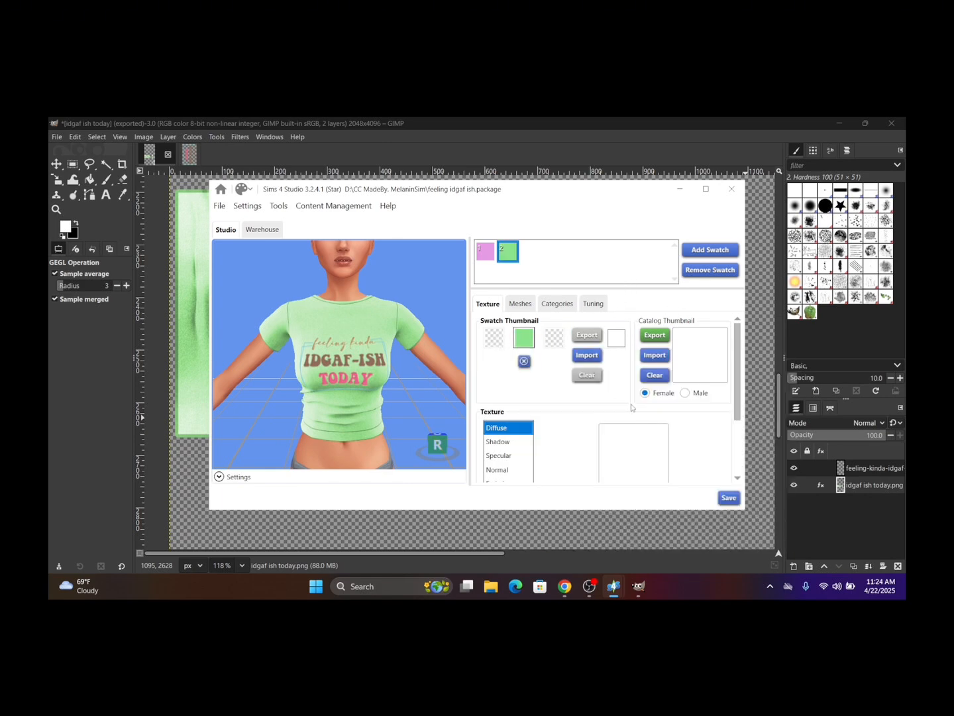
Save the feeling idgaf ish package with both swatches and dismiss the confirmation.
scroll(672, 422, down, 3)
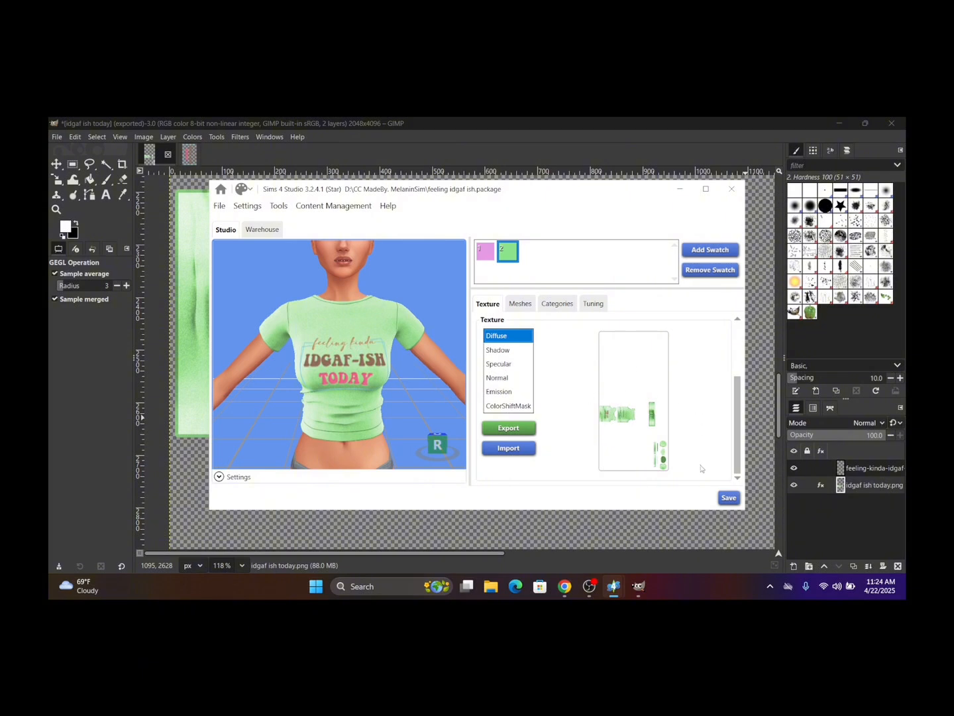
click(738, 501)
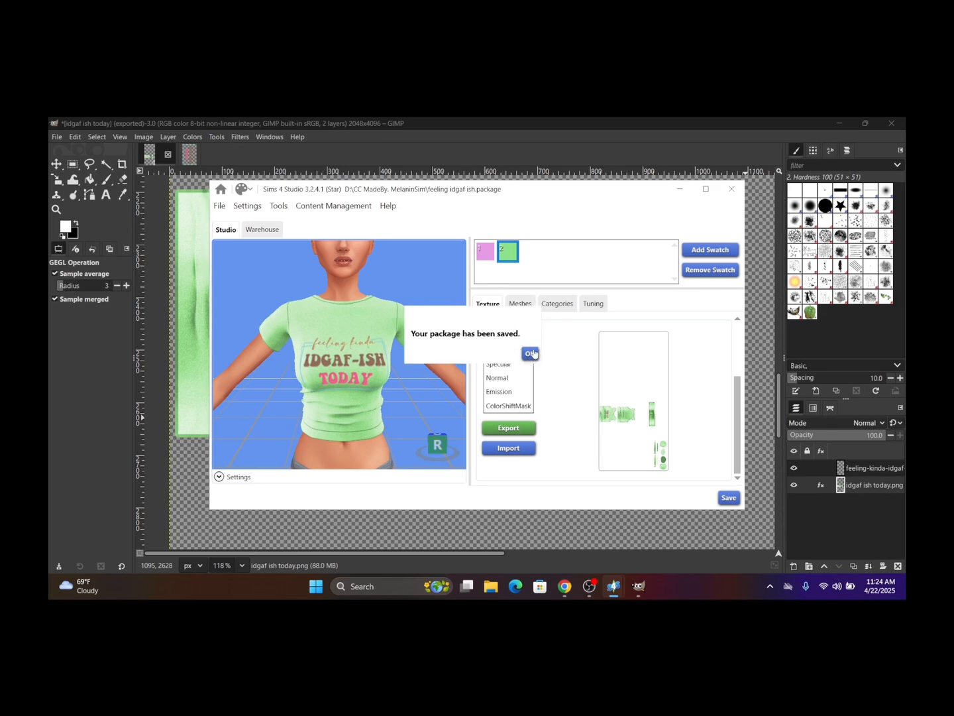
click(529, 354)
Save a copy of the package as feeling idgaf ish in The Sims 4 Mods folder, replacing the existing file.
click(220, 206)
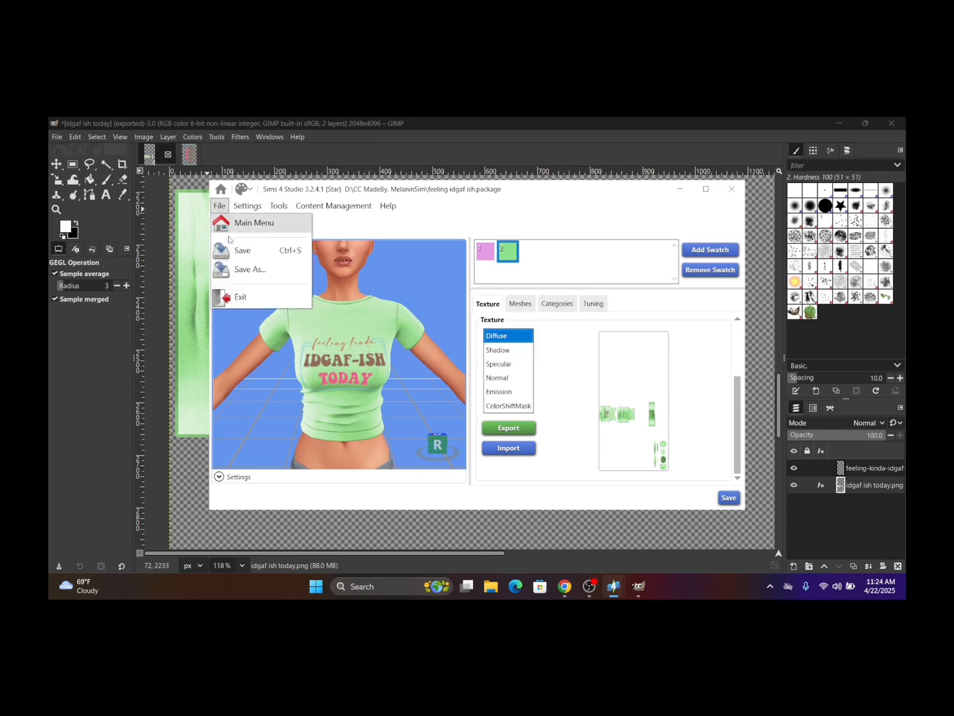
click(232, 267)
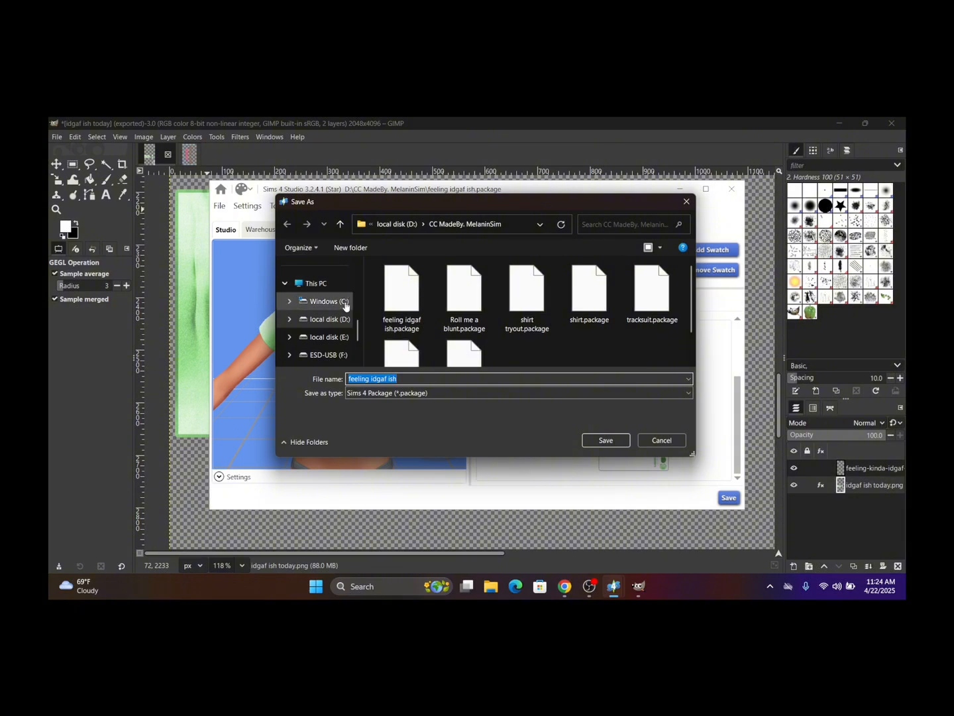
scroll(338, 330, down, 1)
scroll(338, 330, up, 4)
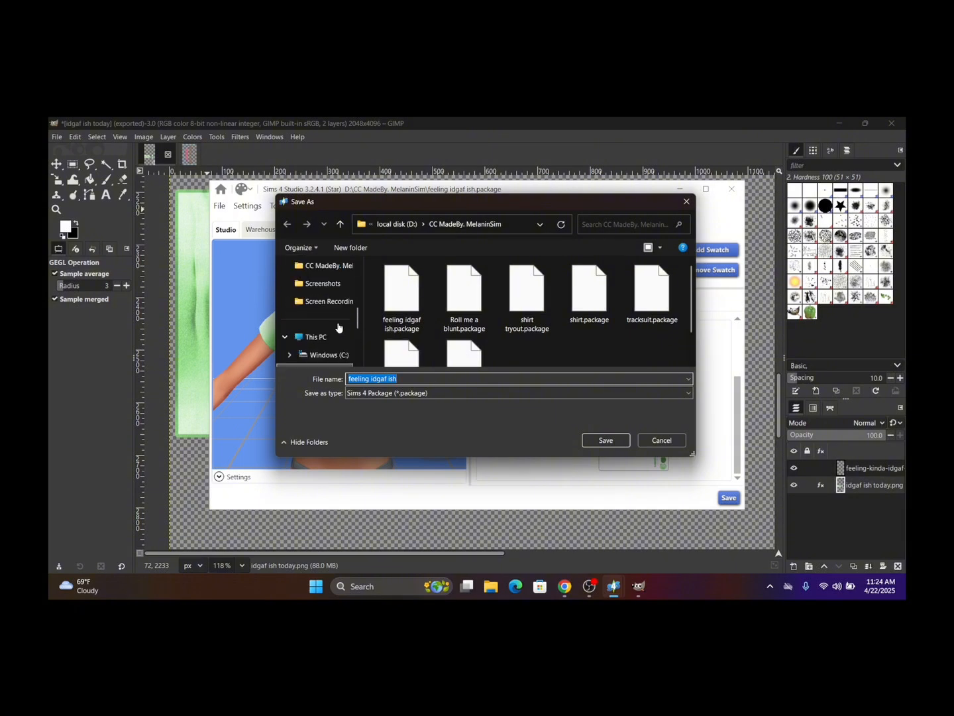
scroll(338, 327, down, 2)
scroll(338, 327, up, 1)
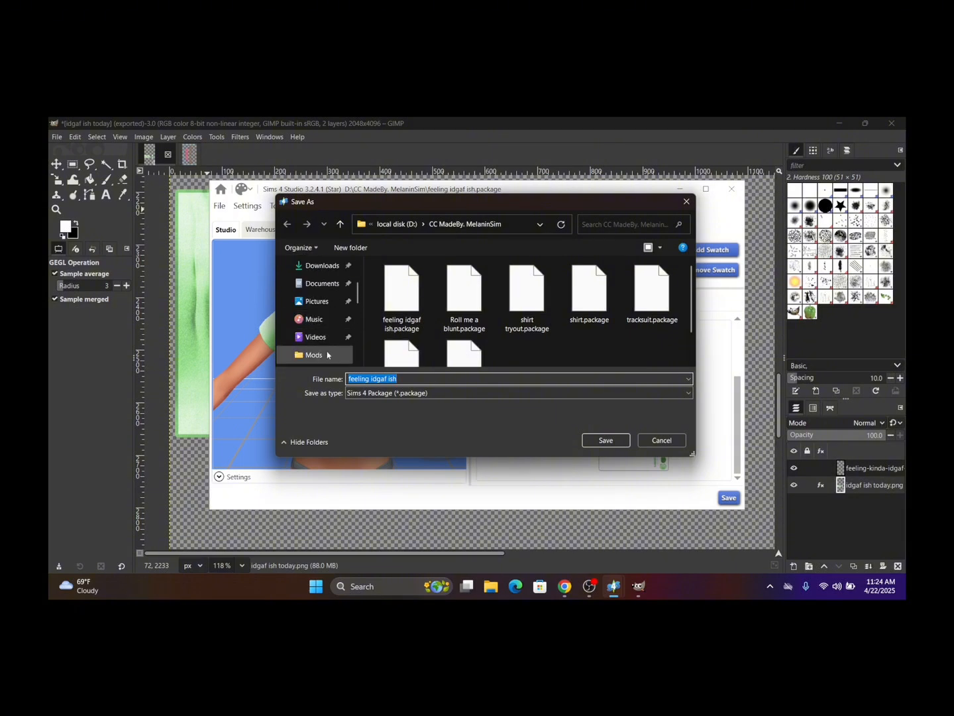
click(329, 355)
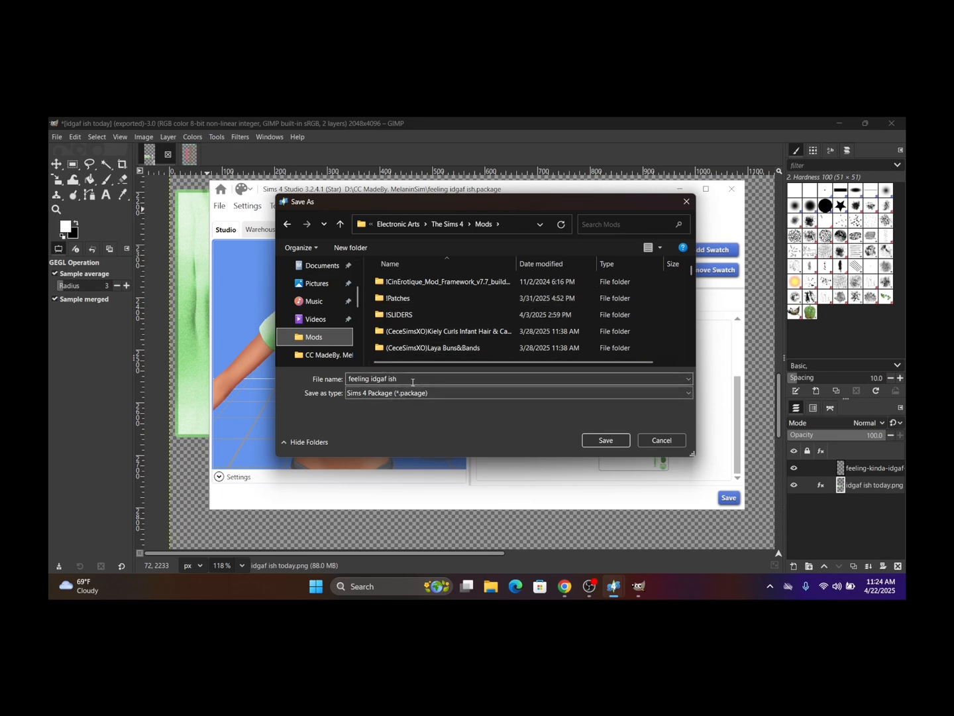
click(594, 438)
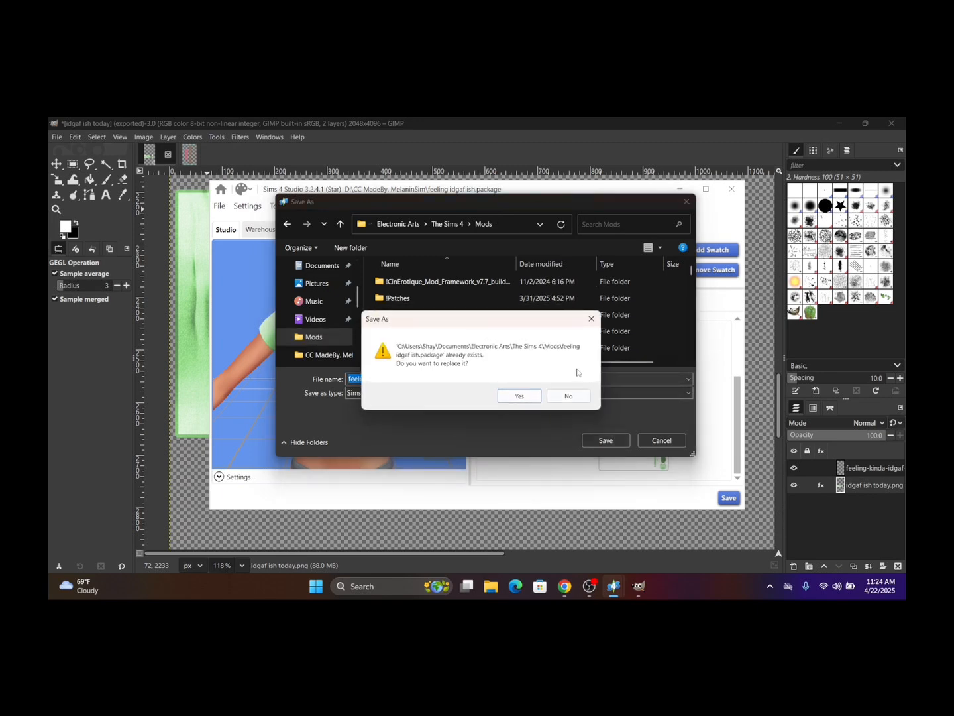
click(519, 396)
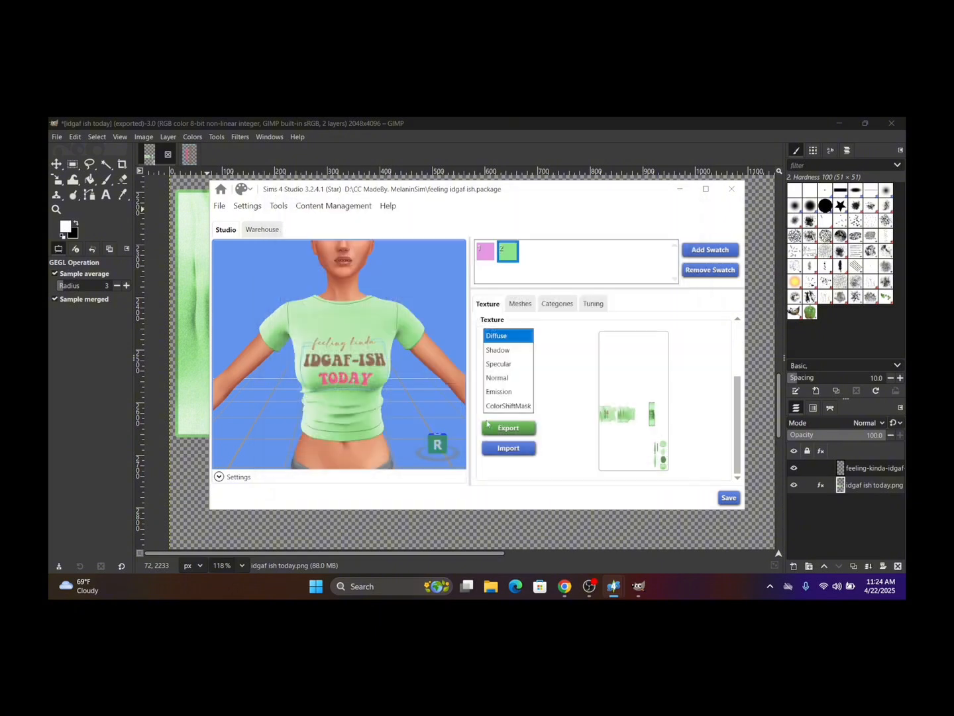
click(530, 353)
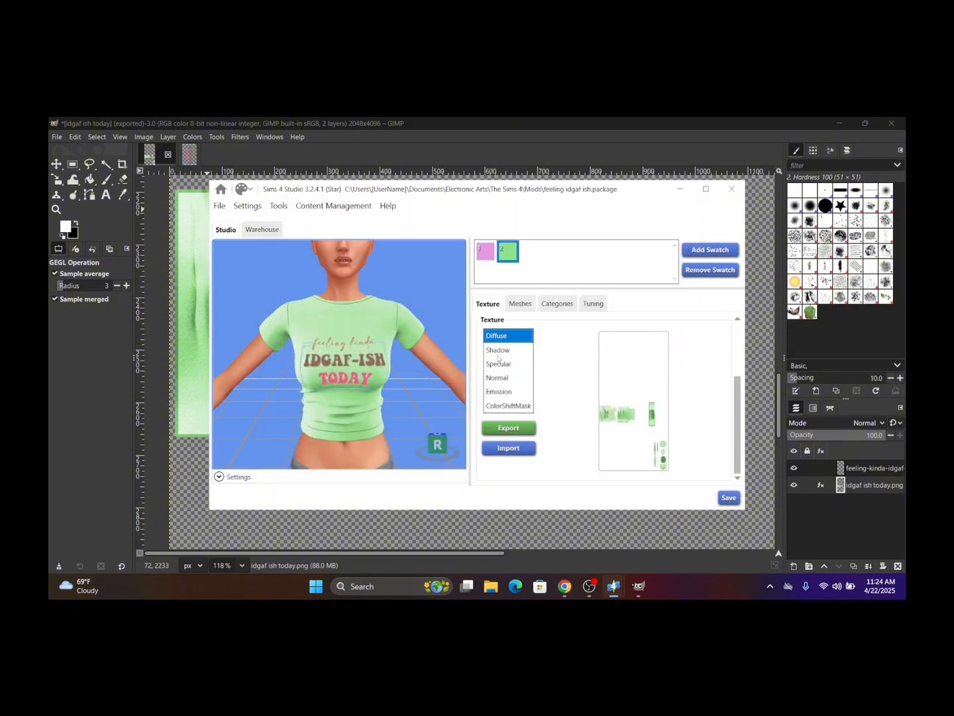